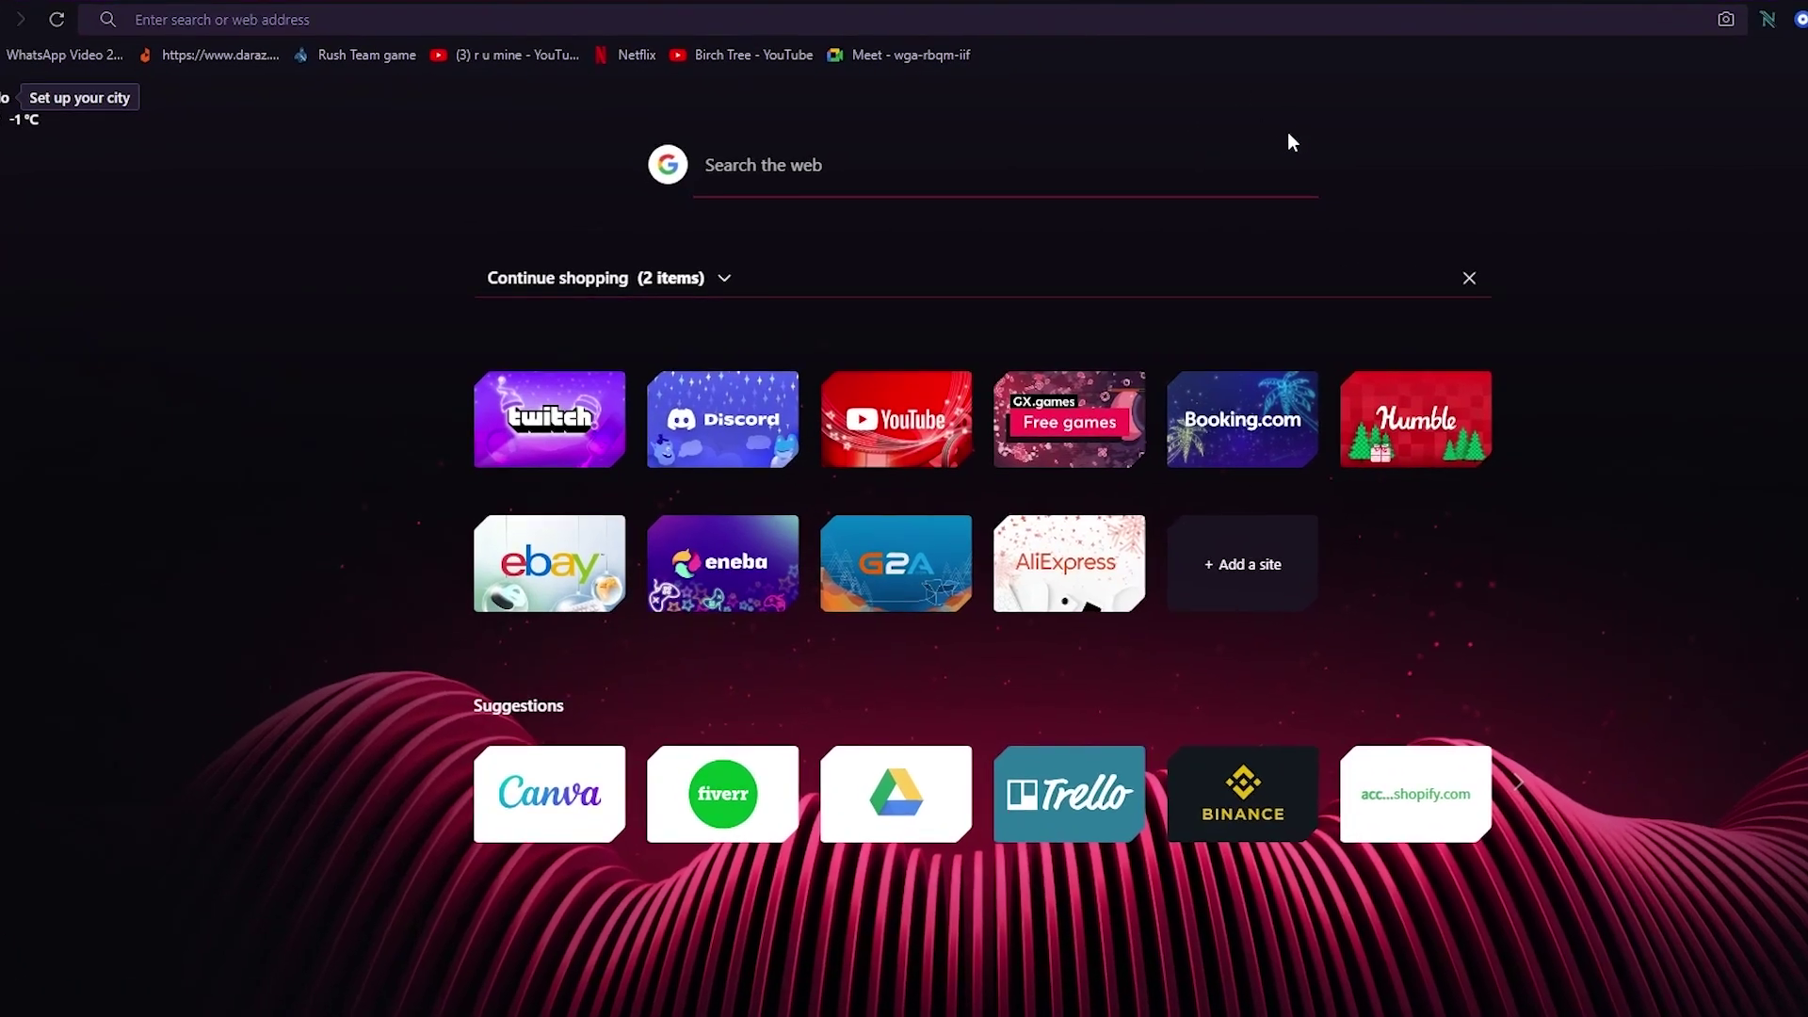
text(synthesi)
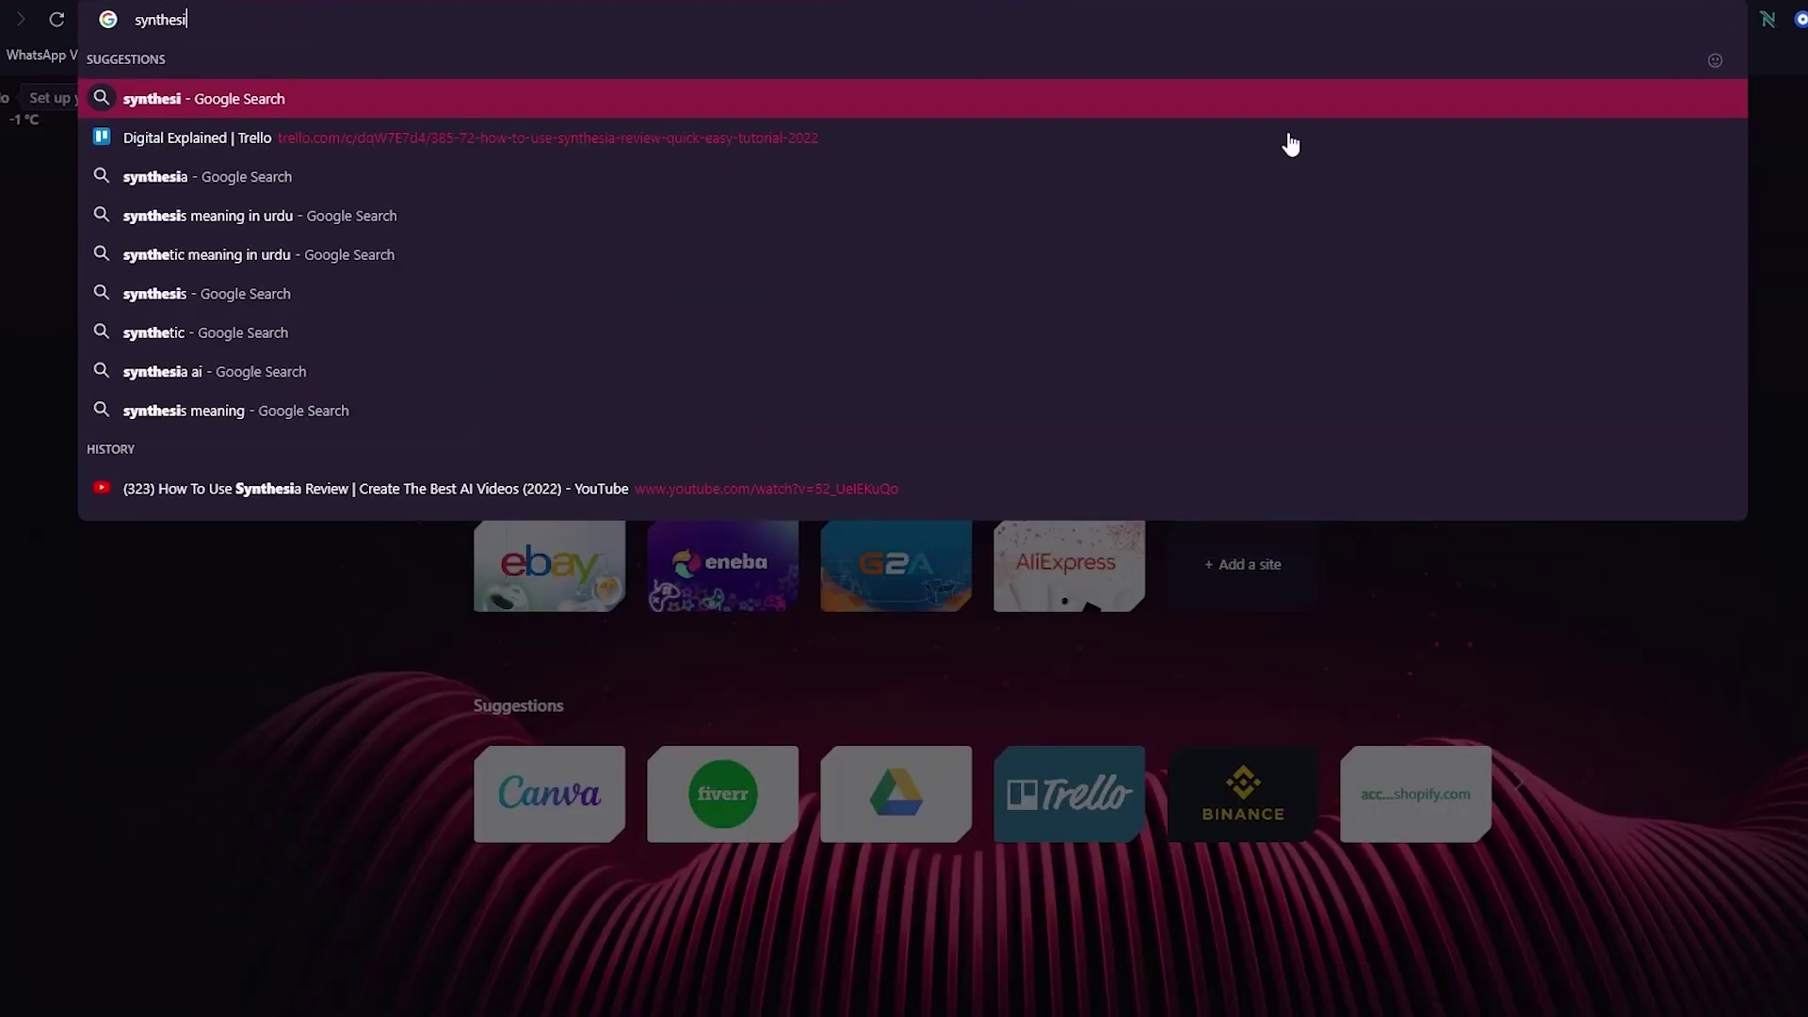
text(a)
Search Google for 'synthesia' and open the official synthesia.io result.
key(Return)
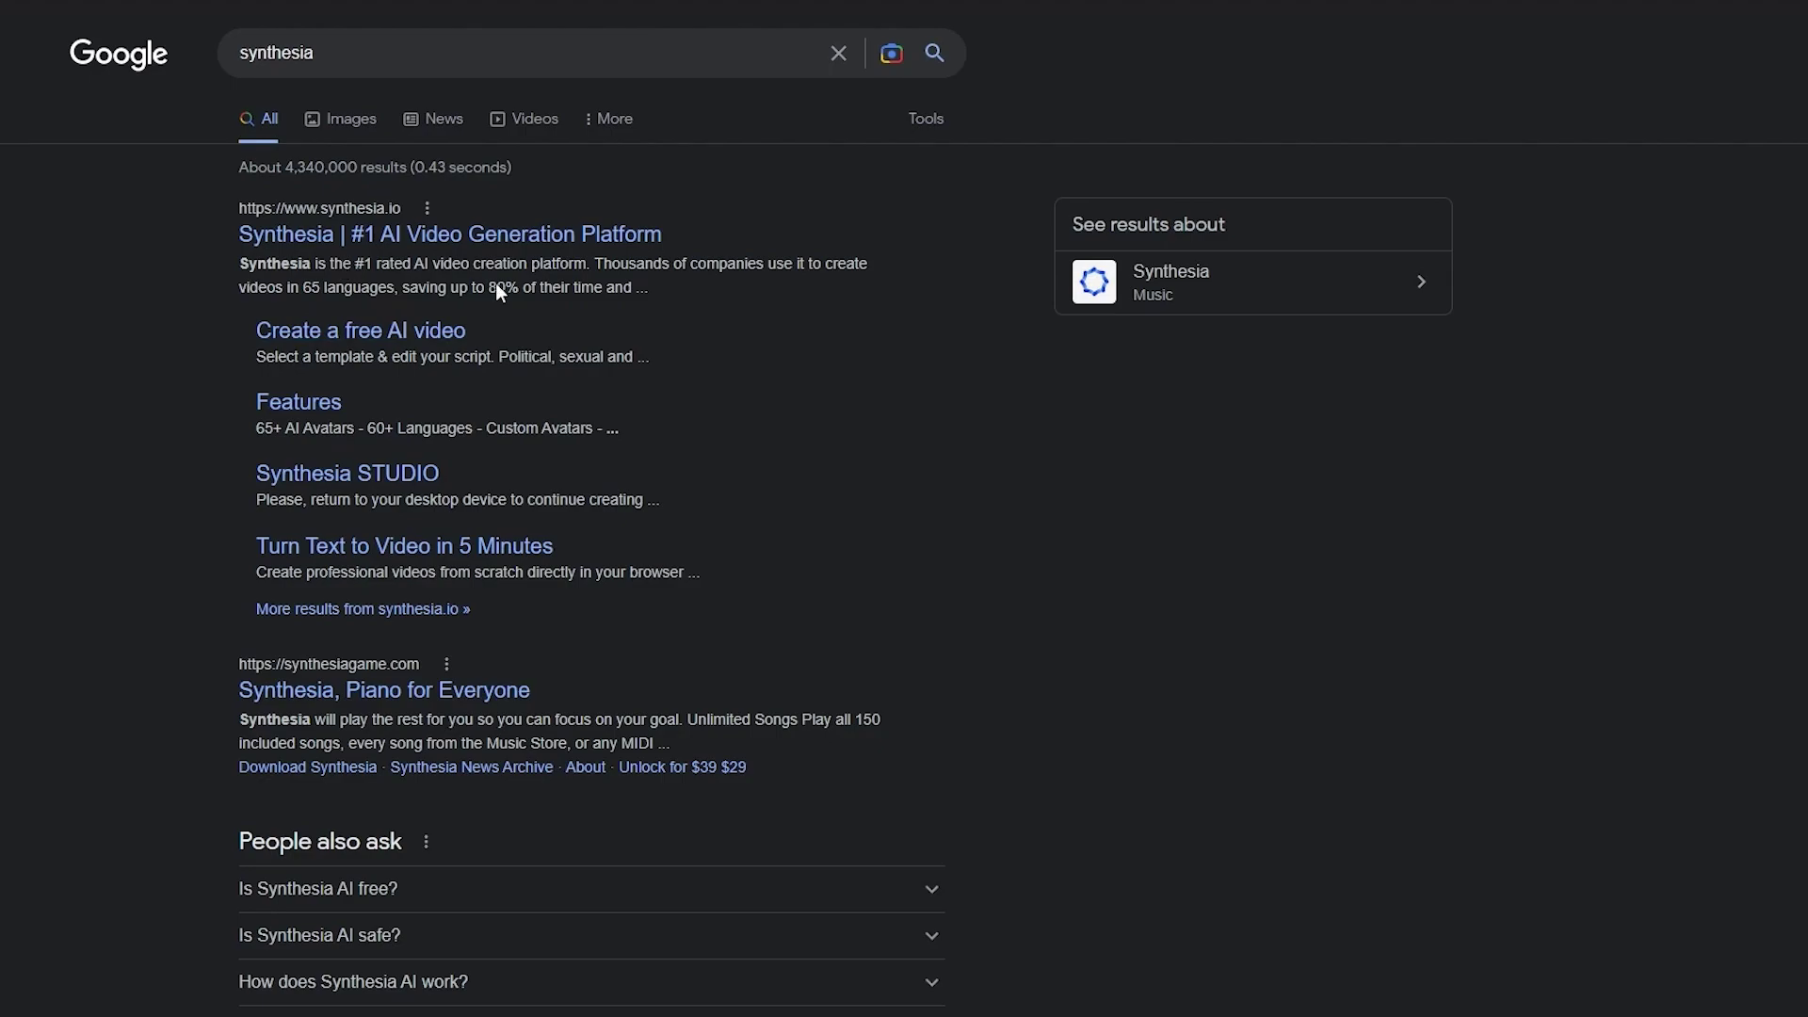
click(546, 234)
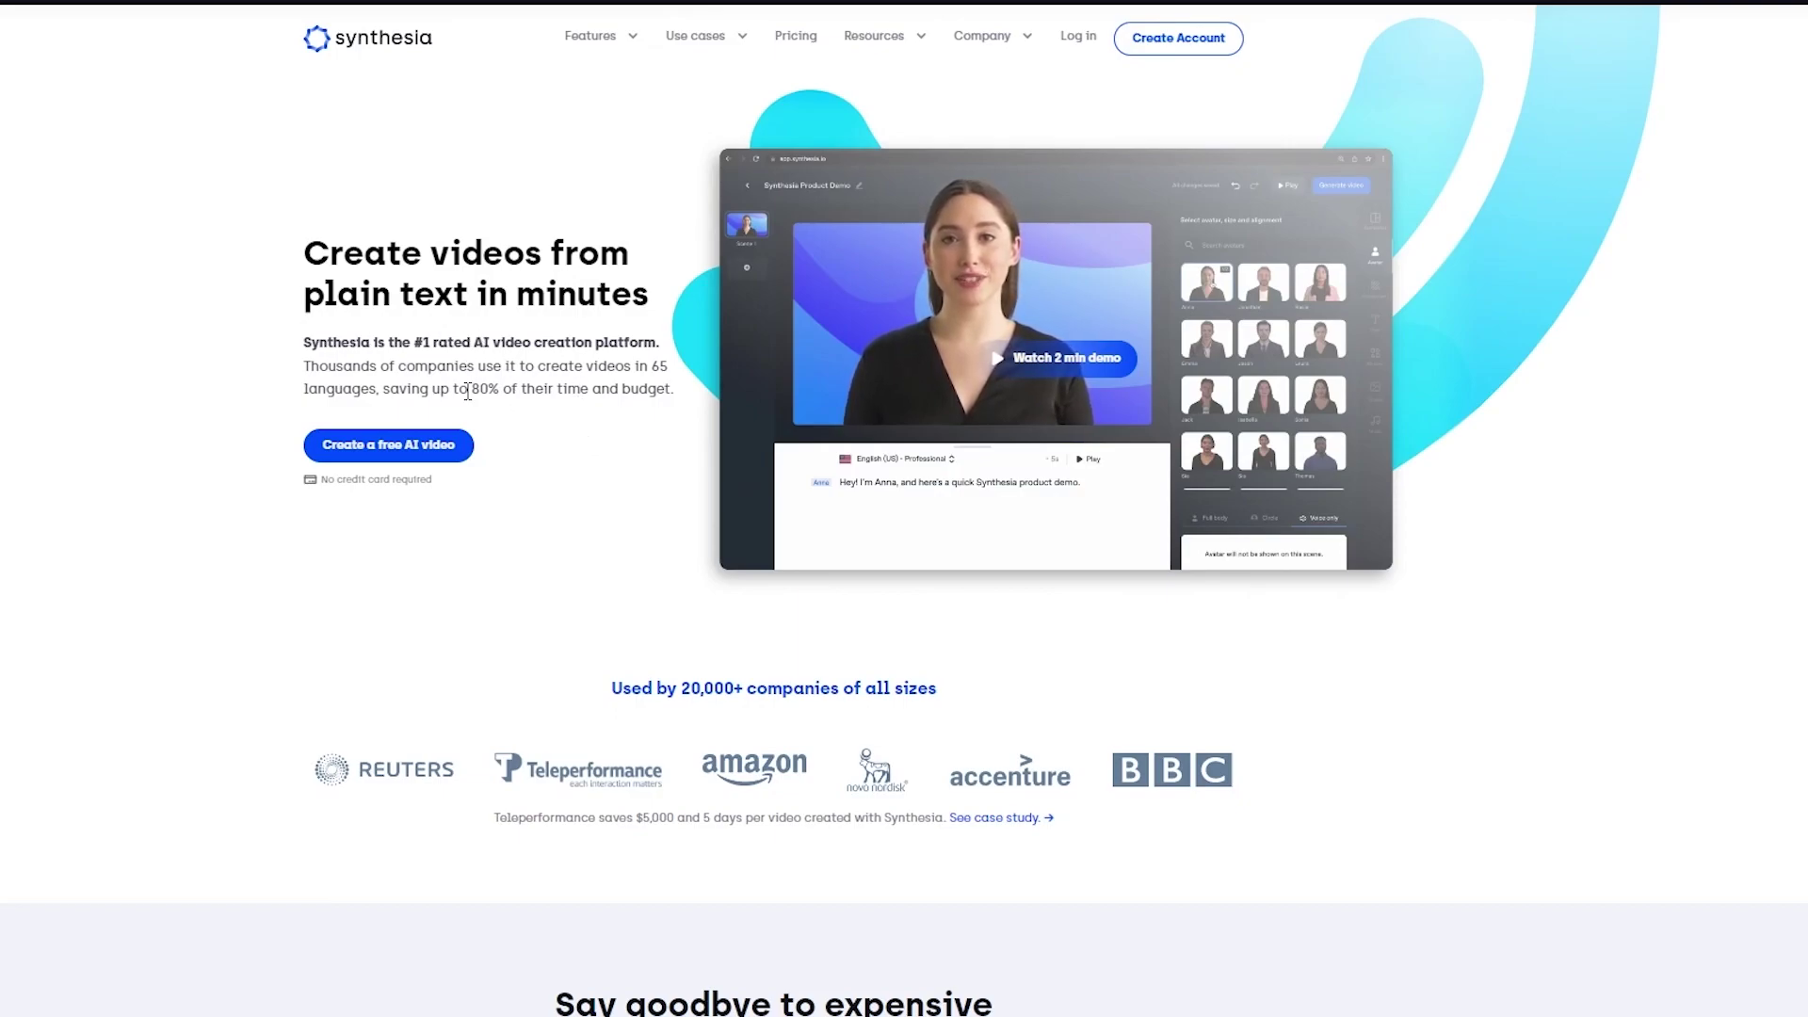
scroll(611, 481, down, 3)
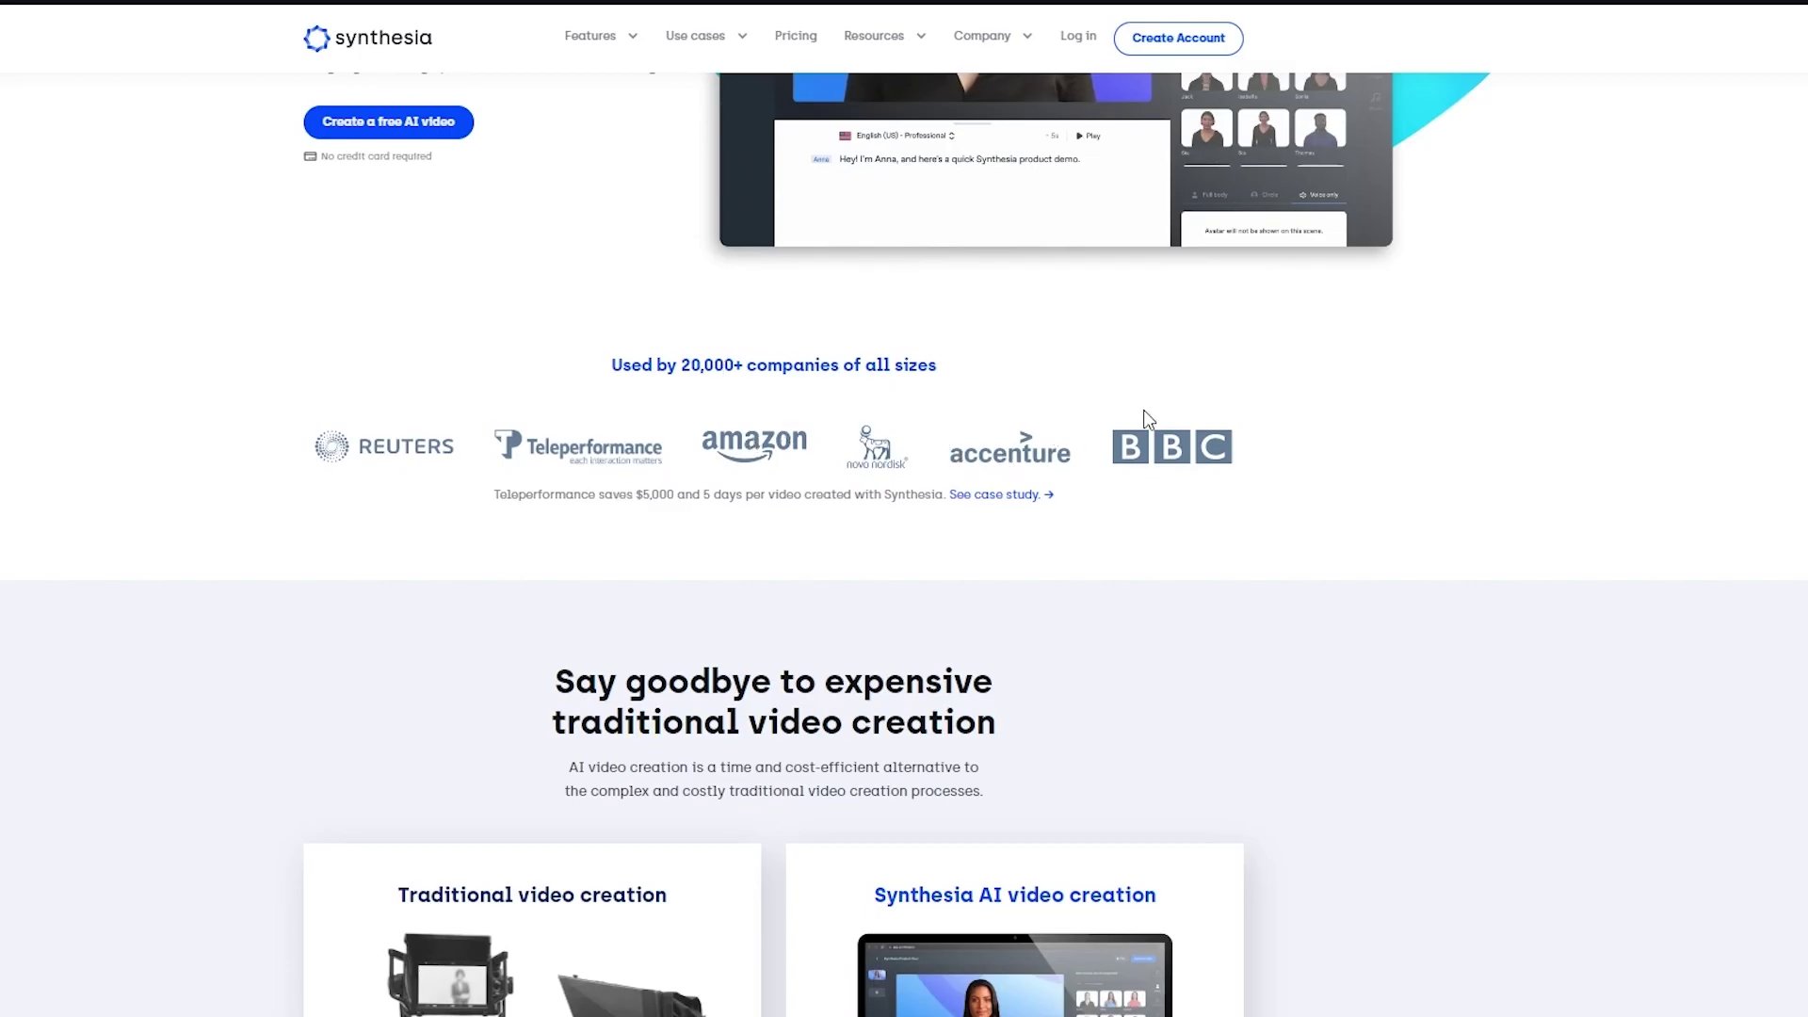
scroll(1290, 488, down, 5)
scroll(1396, 493, up, 5)
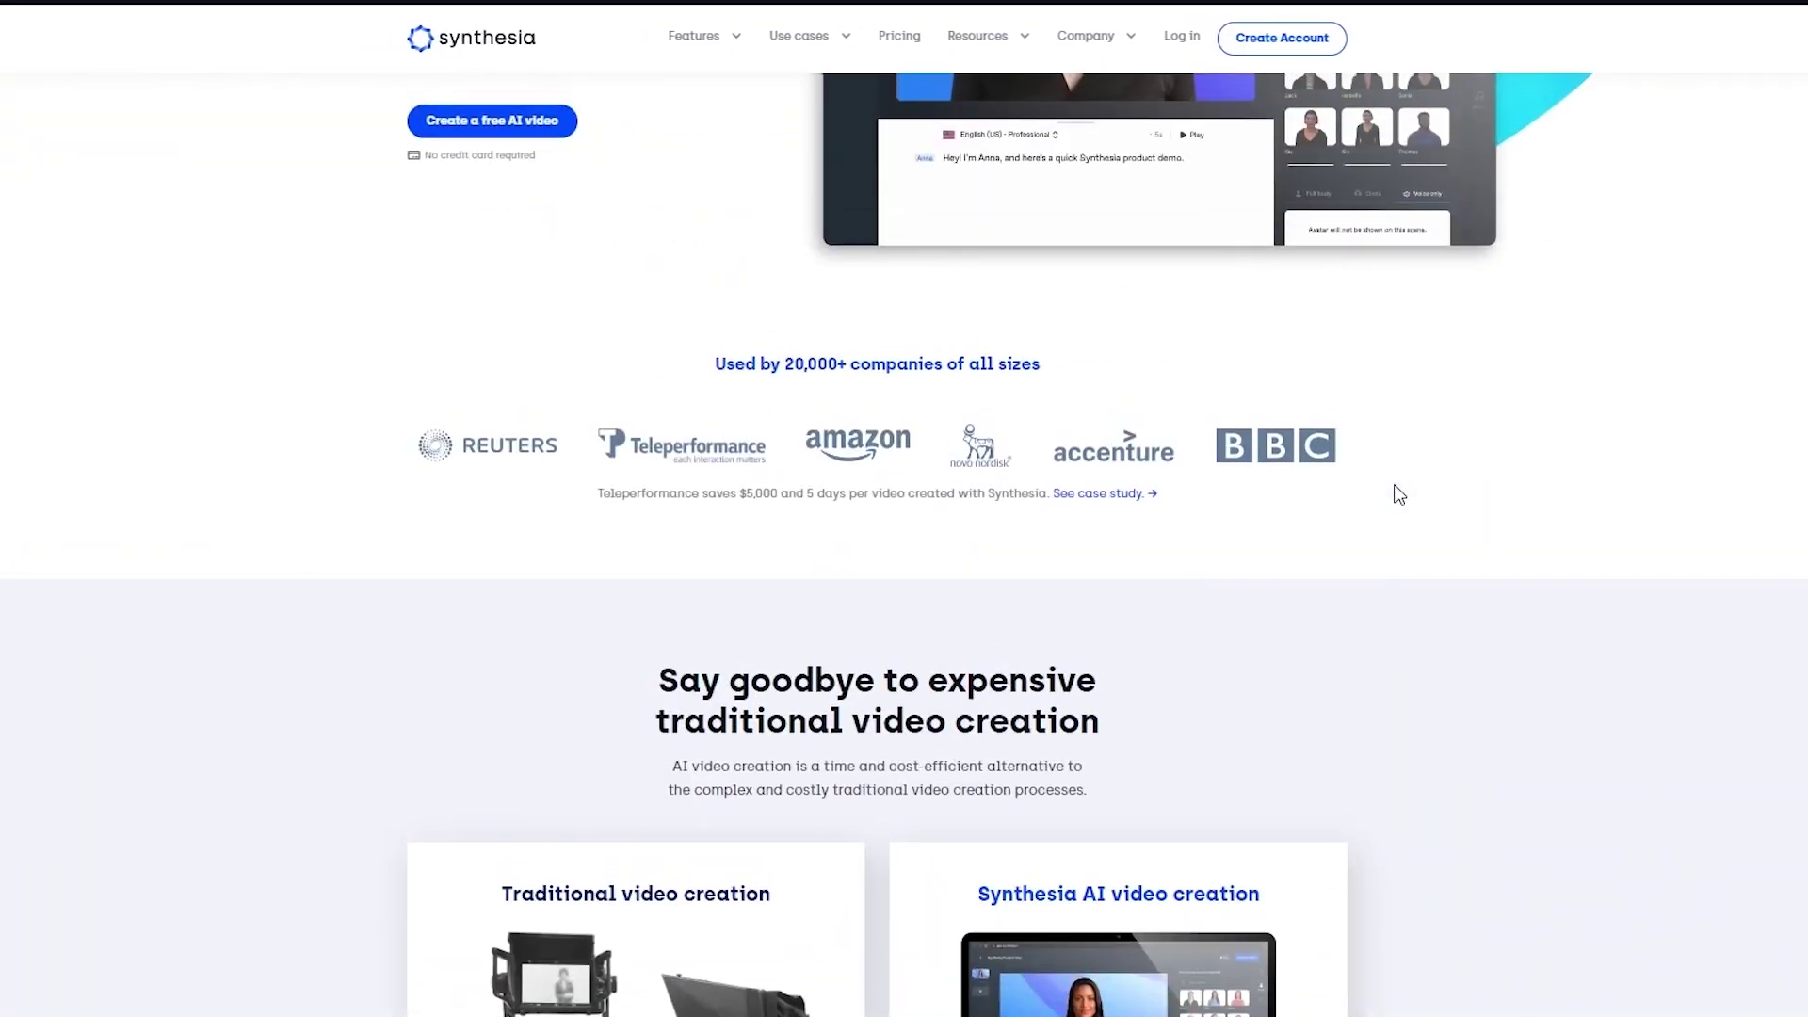
scroll(1396, 492, down, 2)
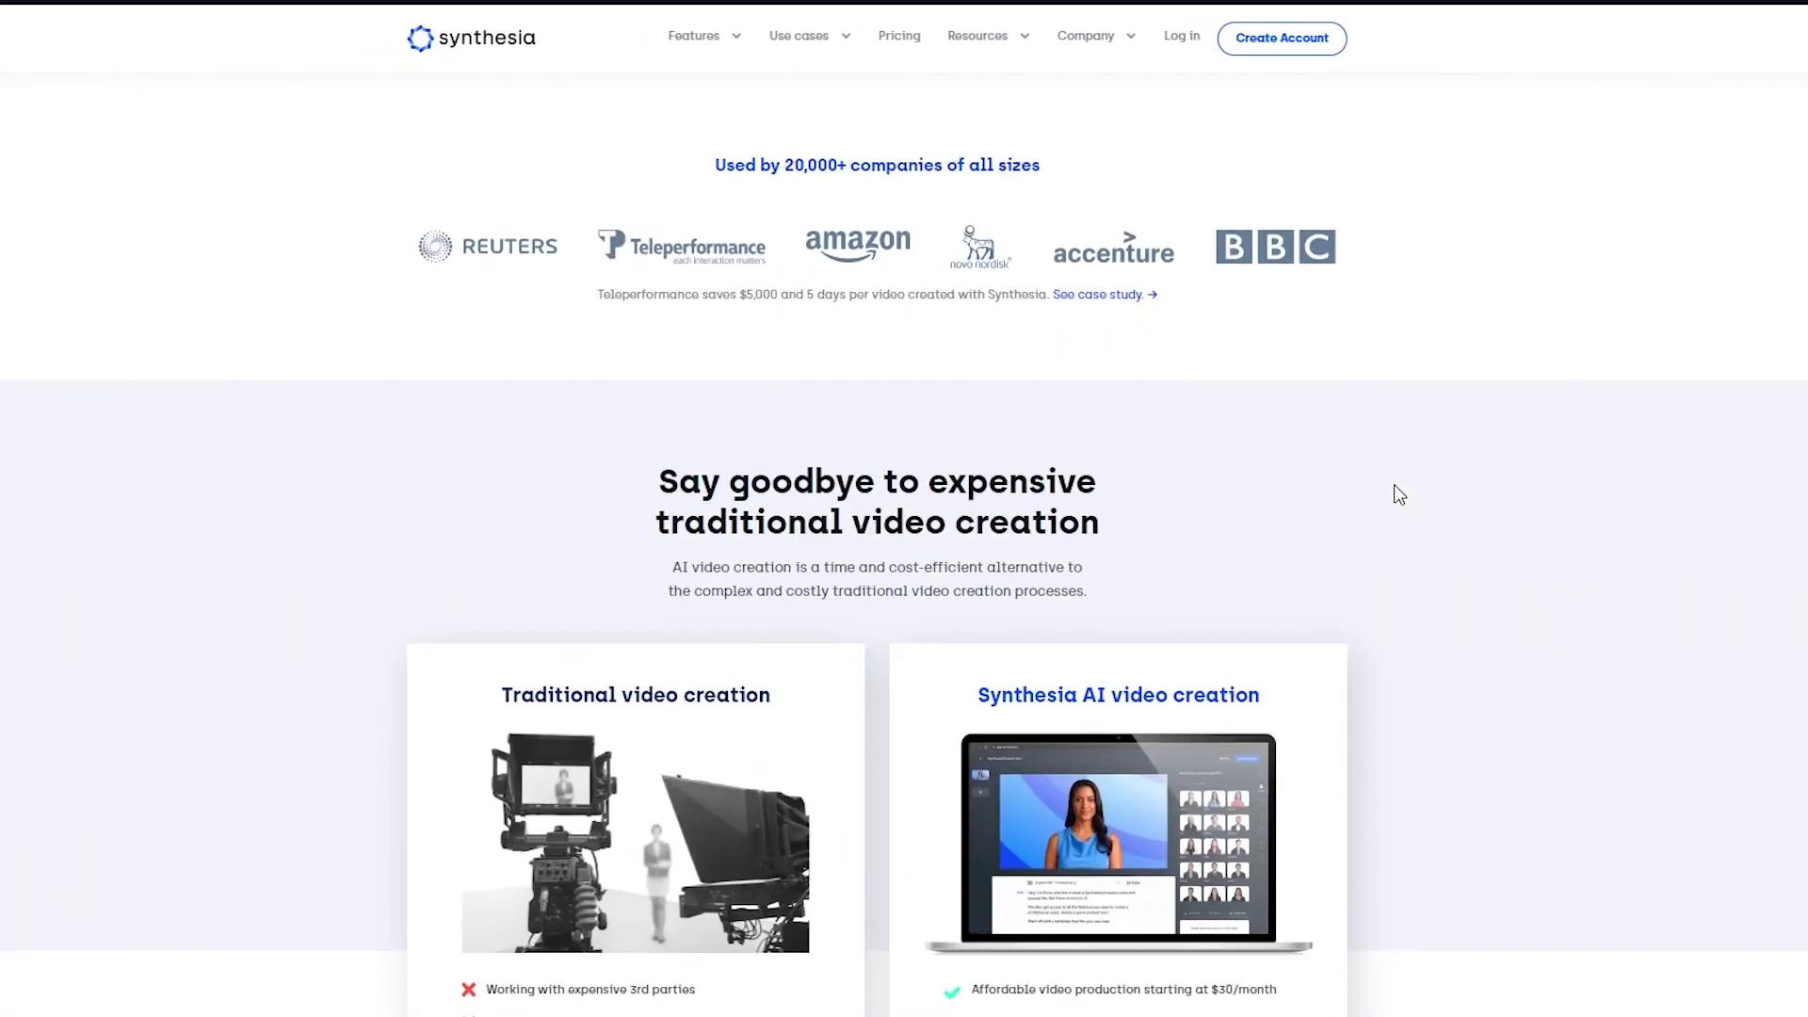
scroll(1017, 476, down, 1)
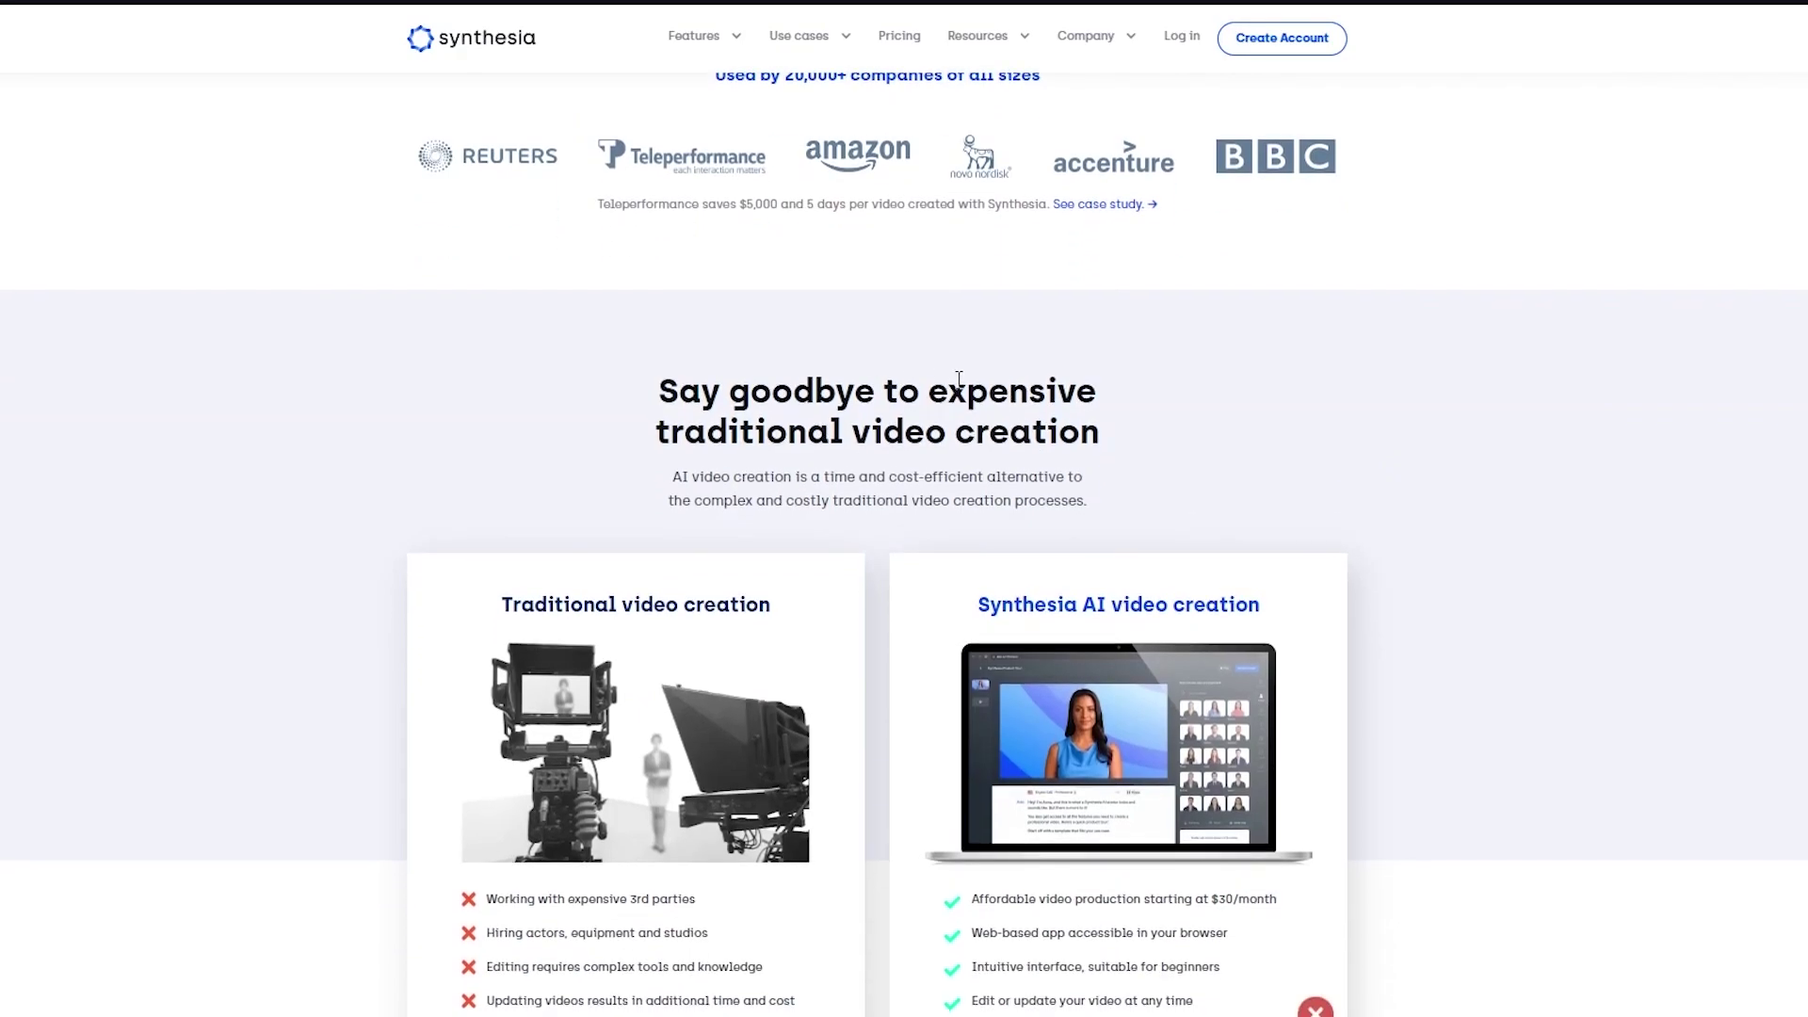
scroll(956, 387, down, 2)
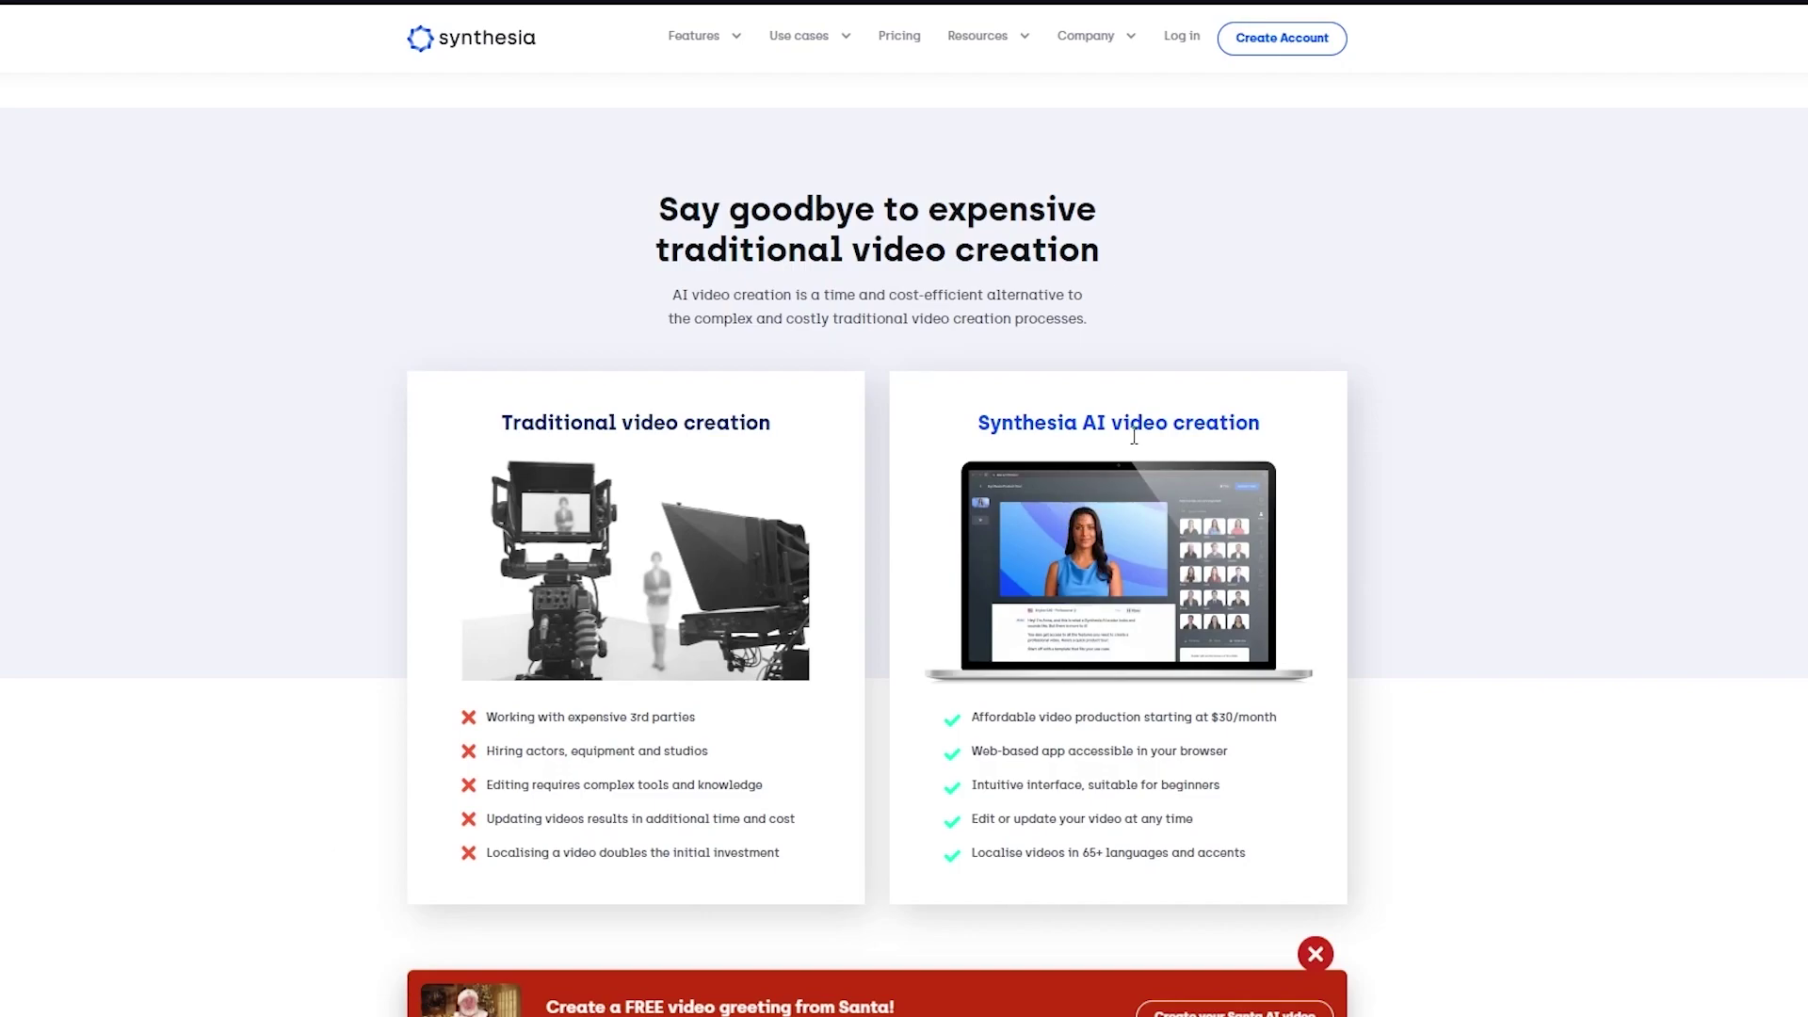
scroll(1330, 473, down, 1)
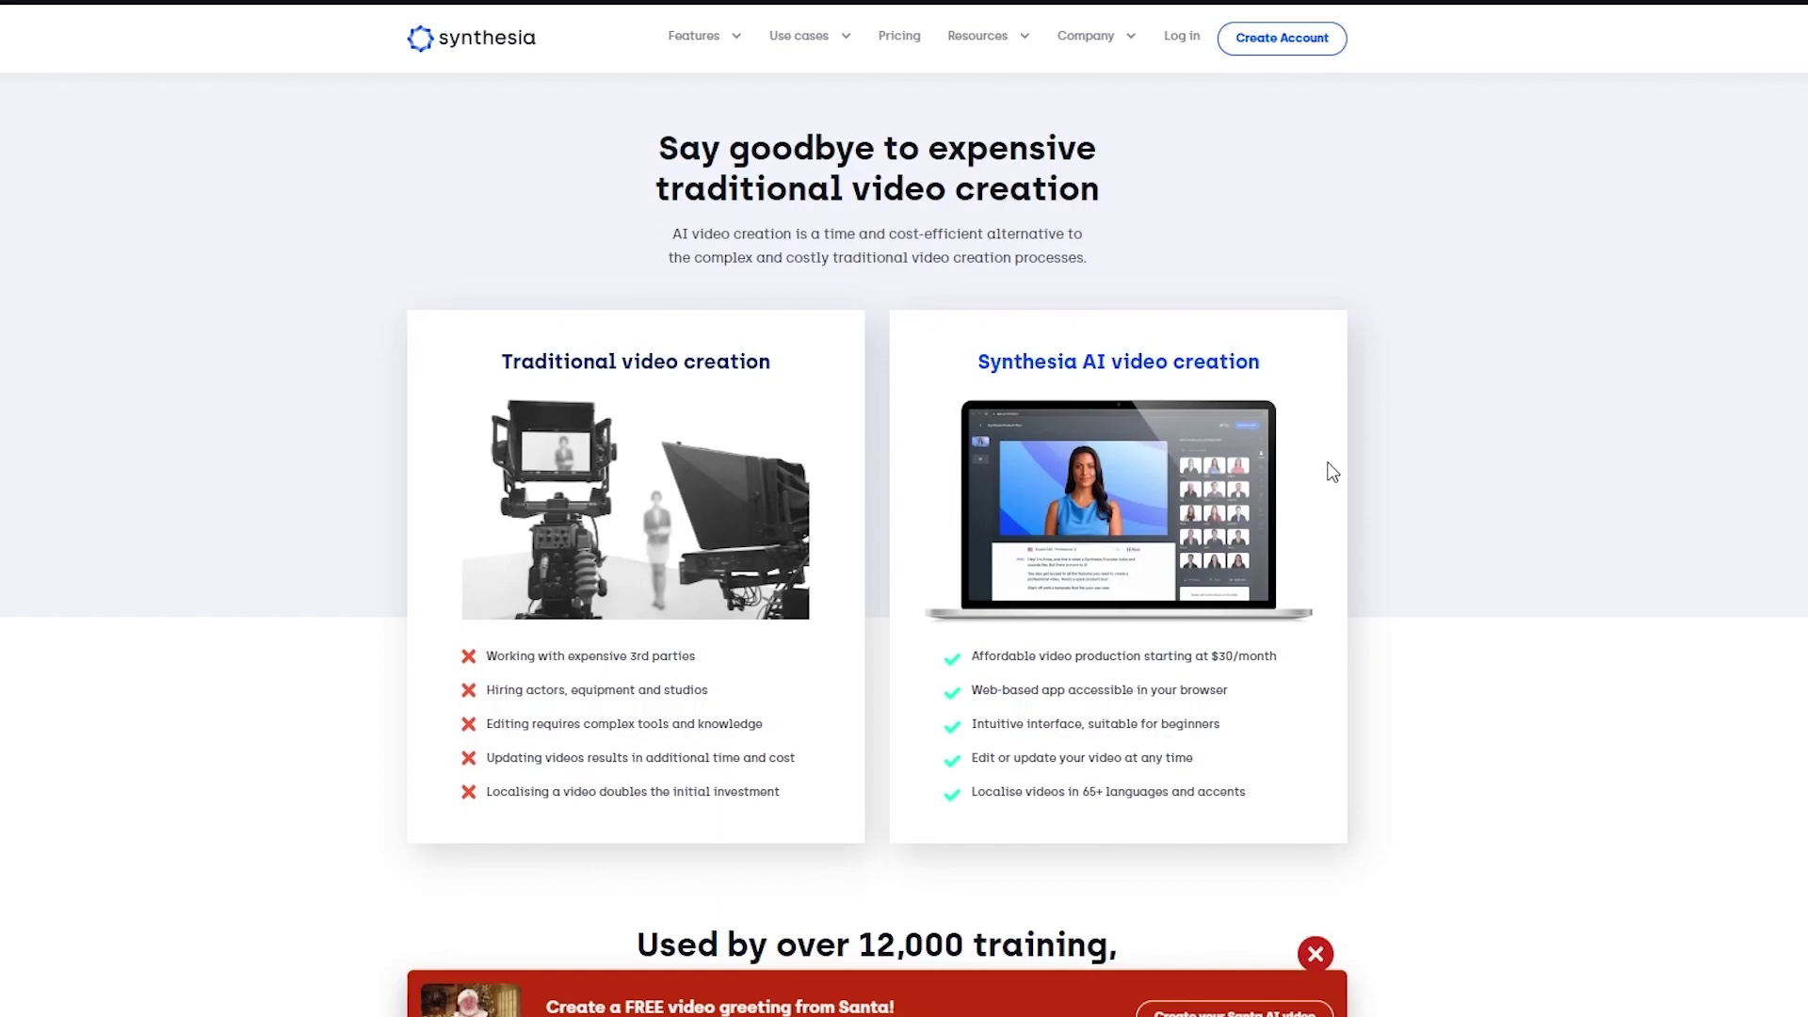
scroll(1330, 472, down, 2)
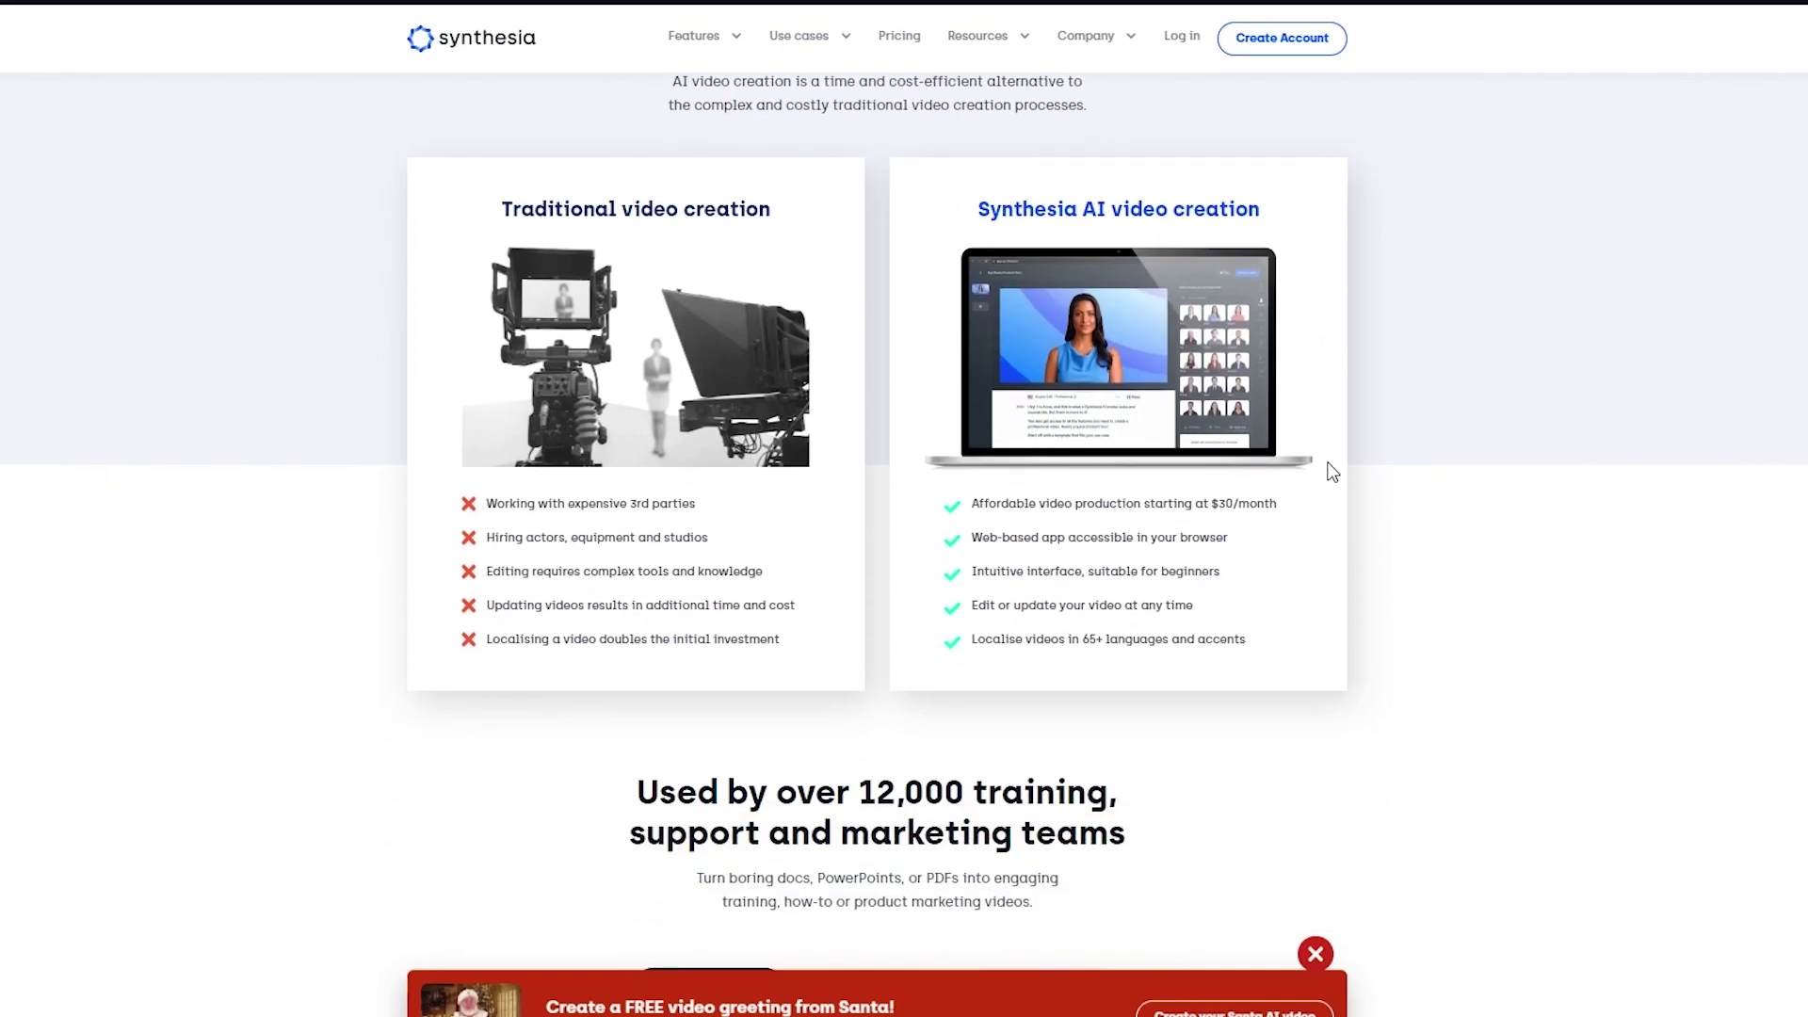
scroll(1330, 472, down, 1)
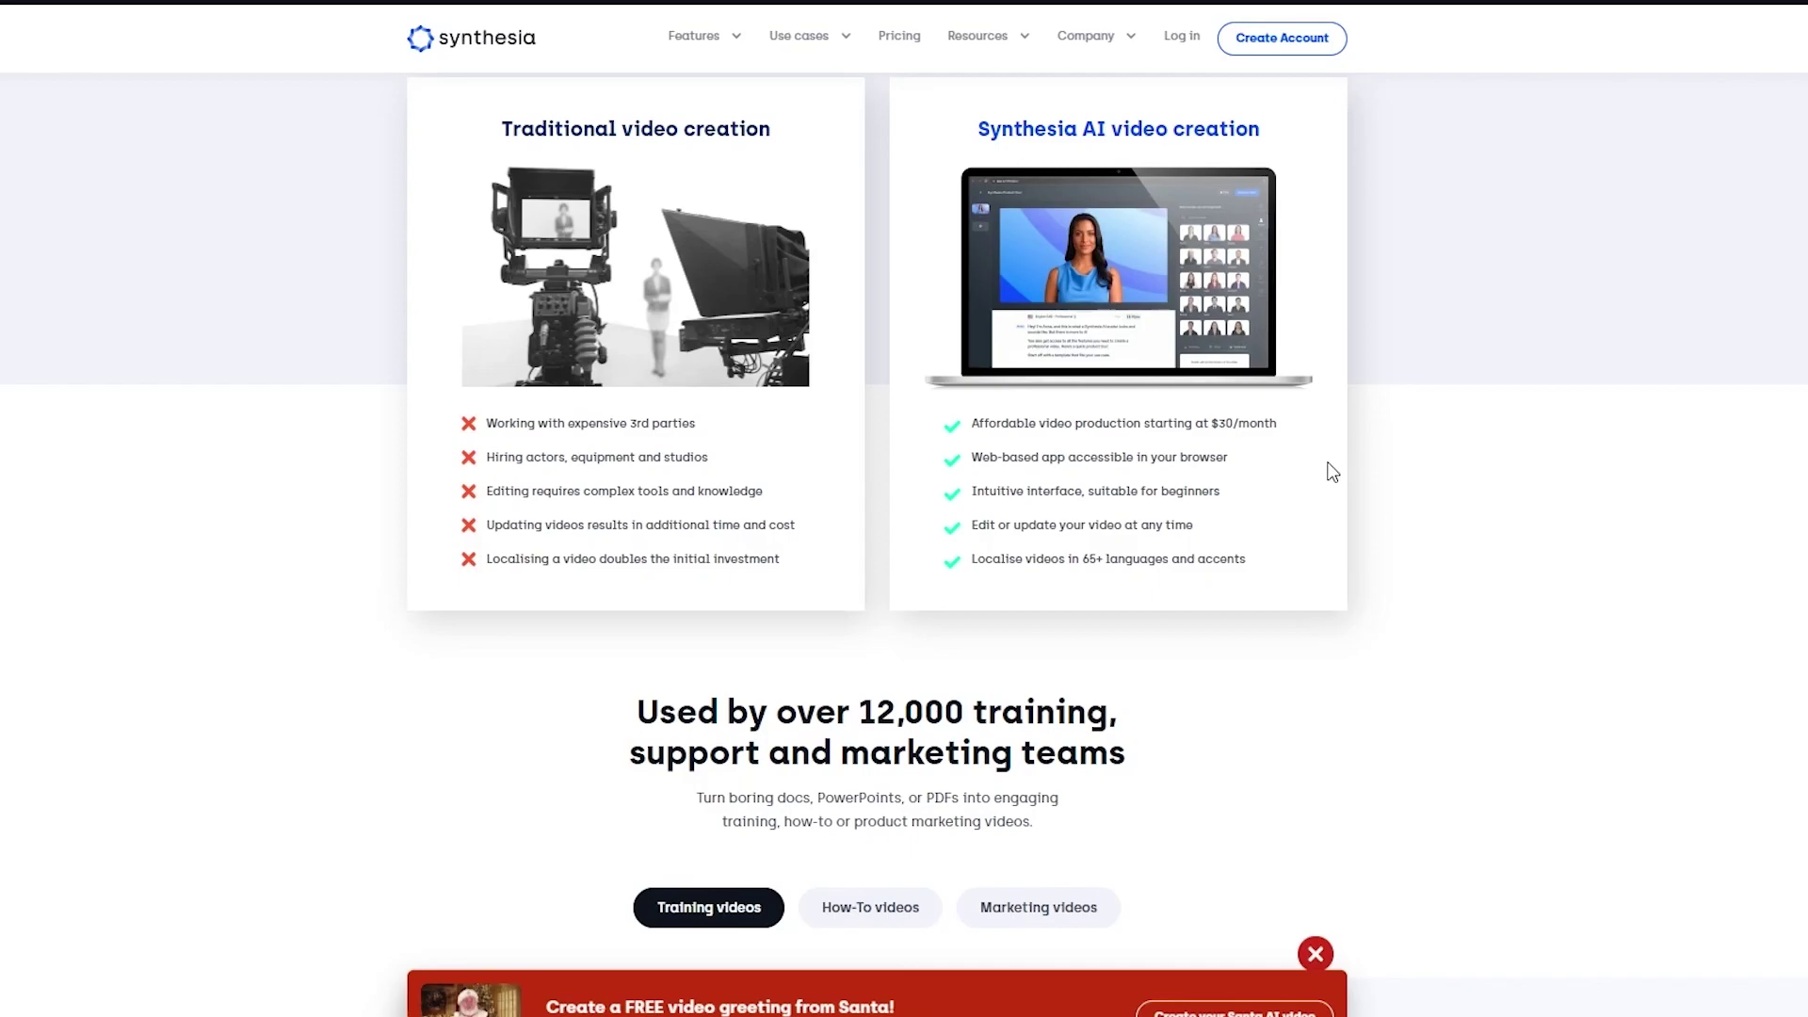
scroll(1332, 471, down, 3)
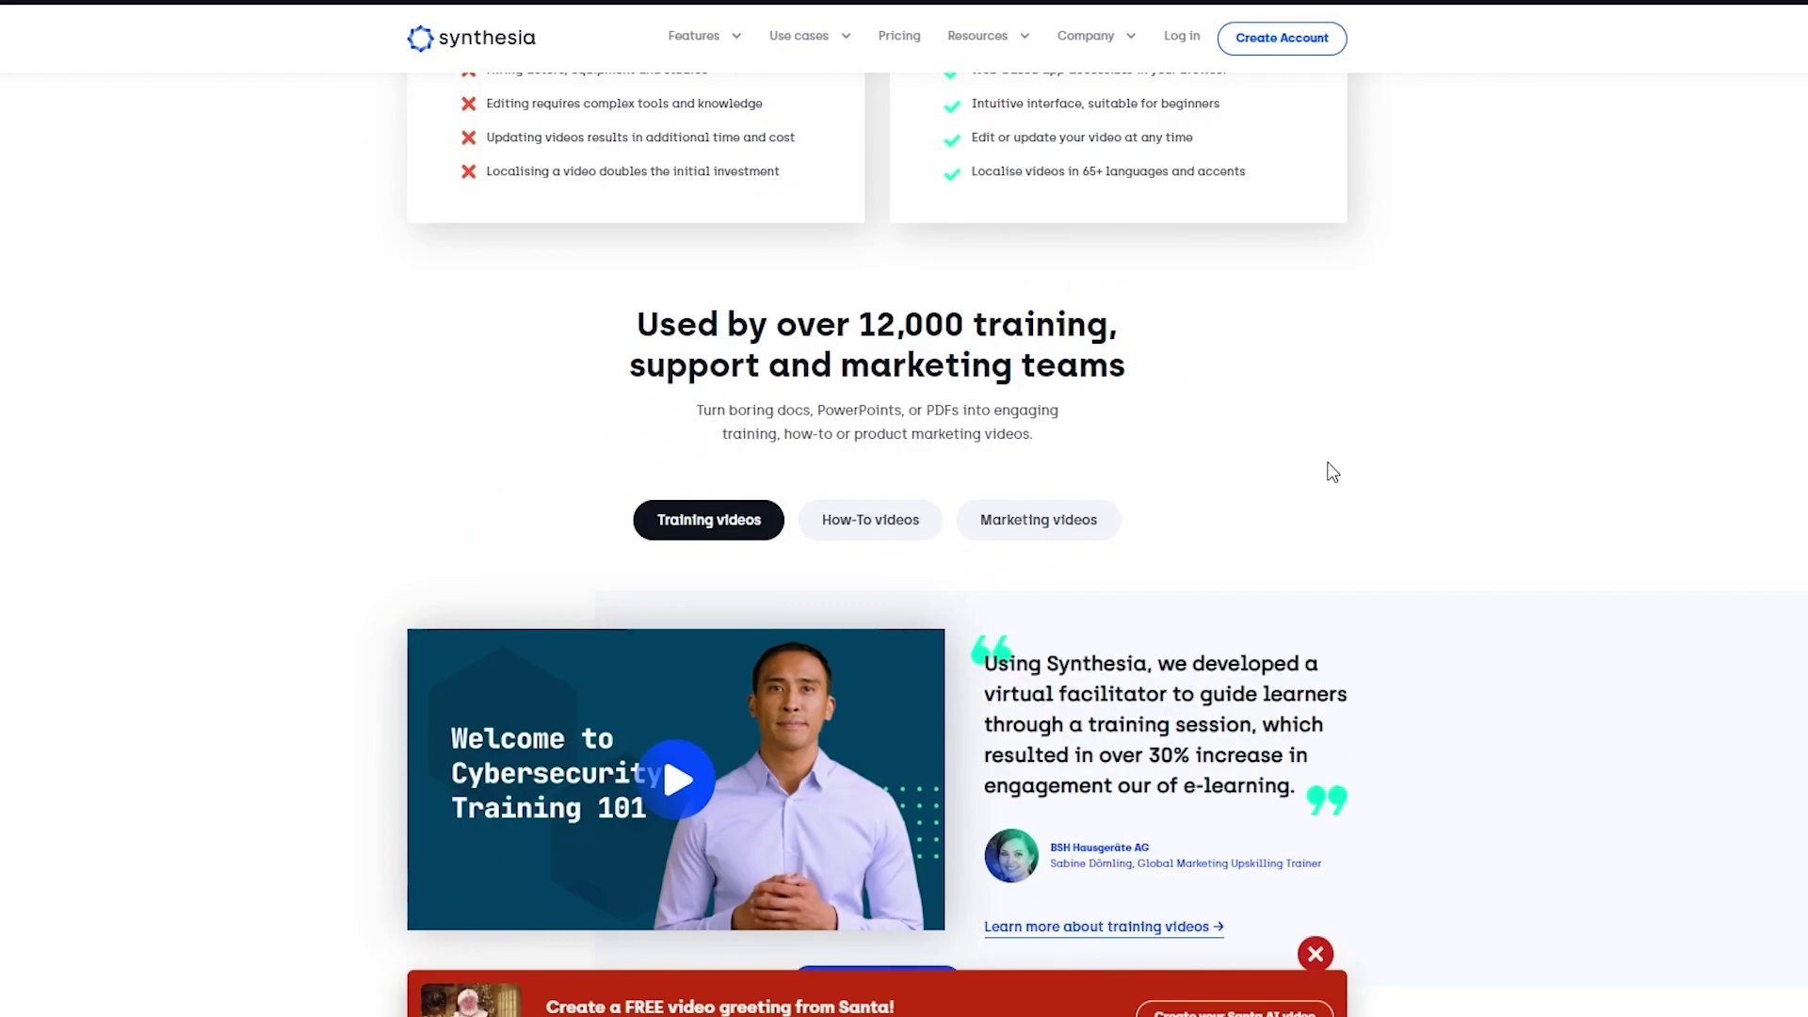
scroll(1332, 470, down, 2)
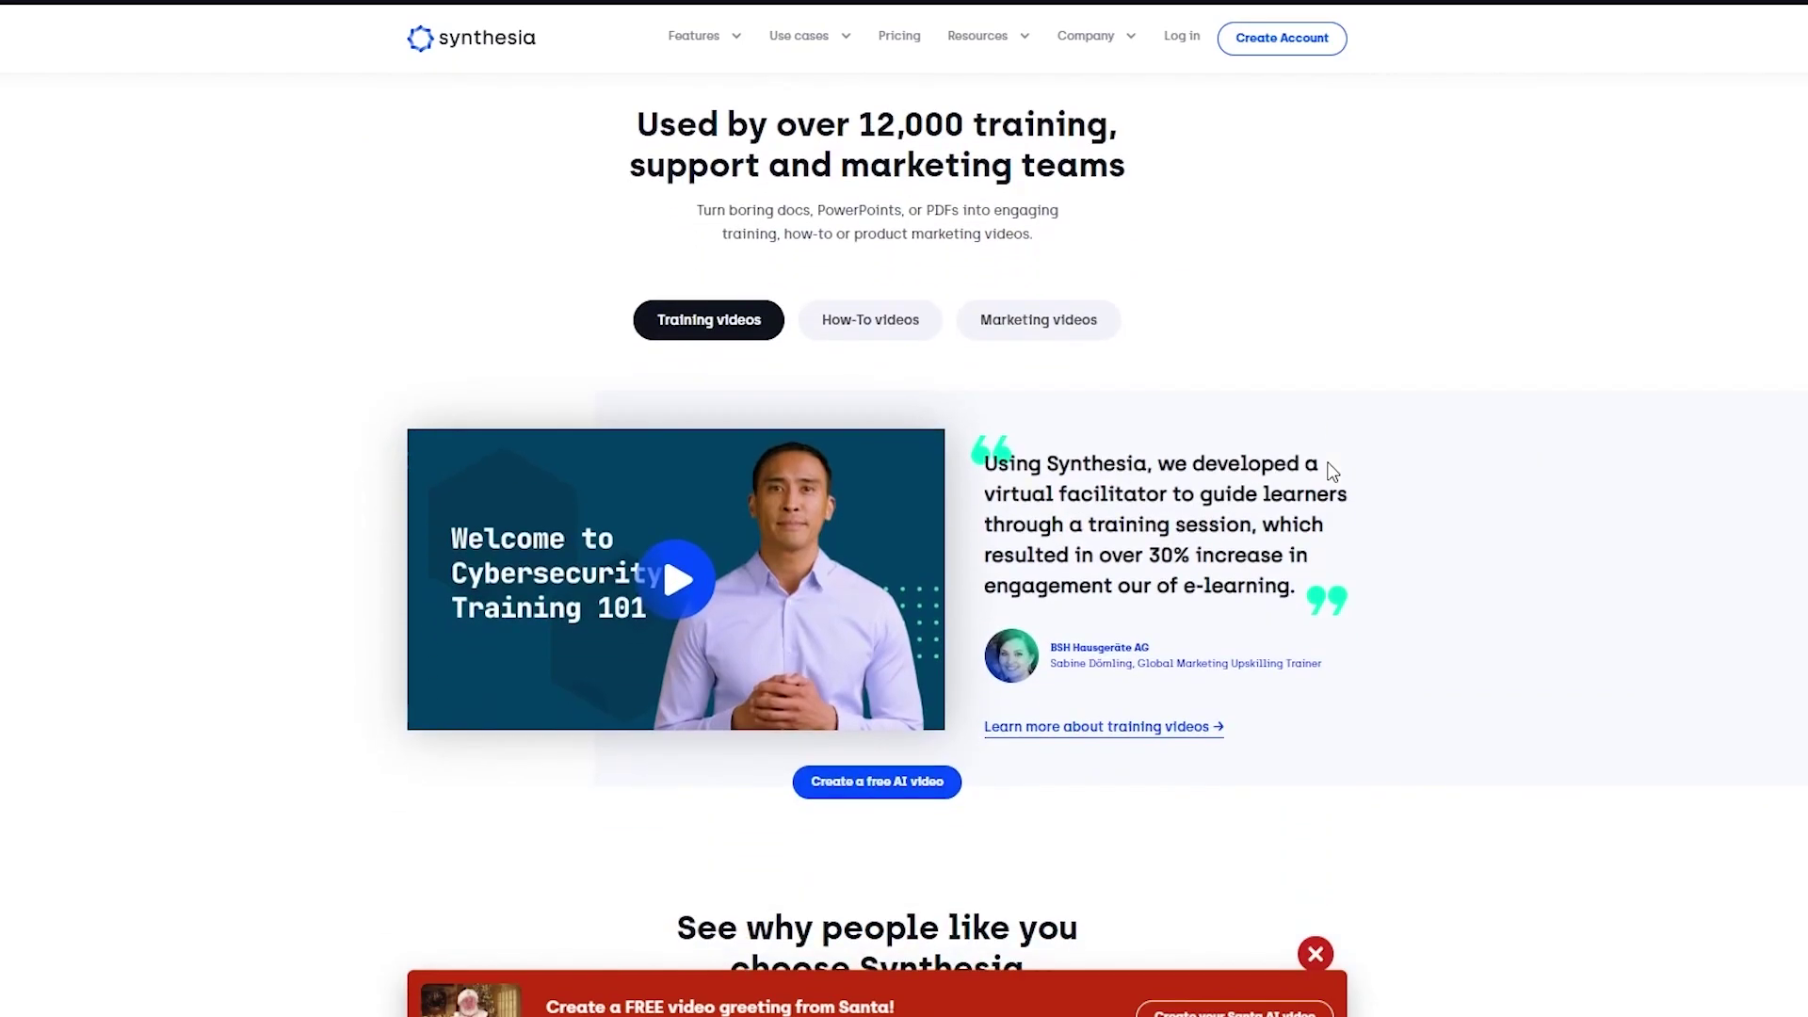
Switch the customer-story example from How-To videos to Marketing videos.
click(852, 328)
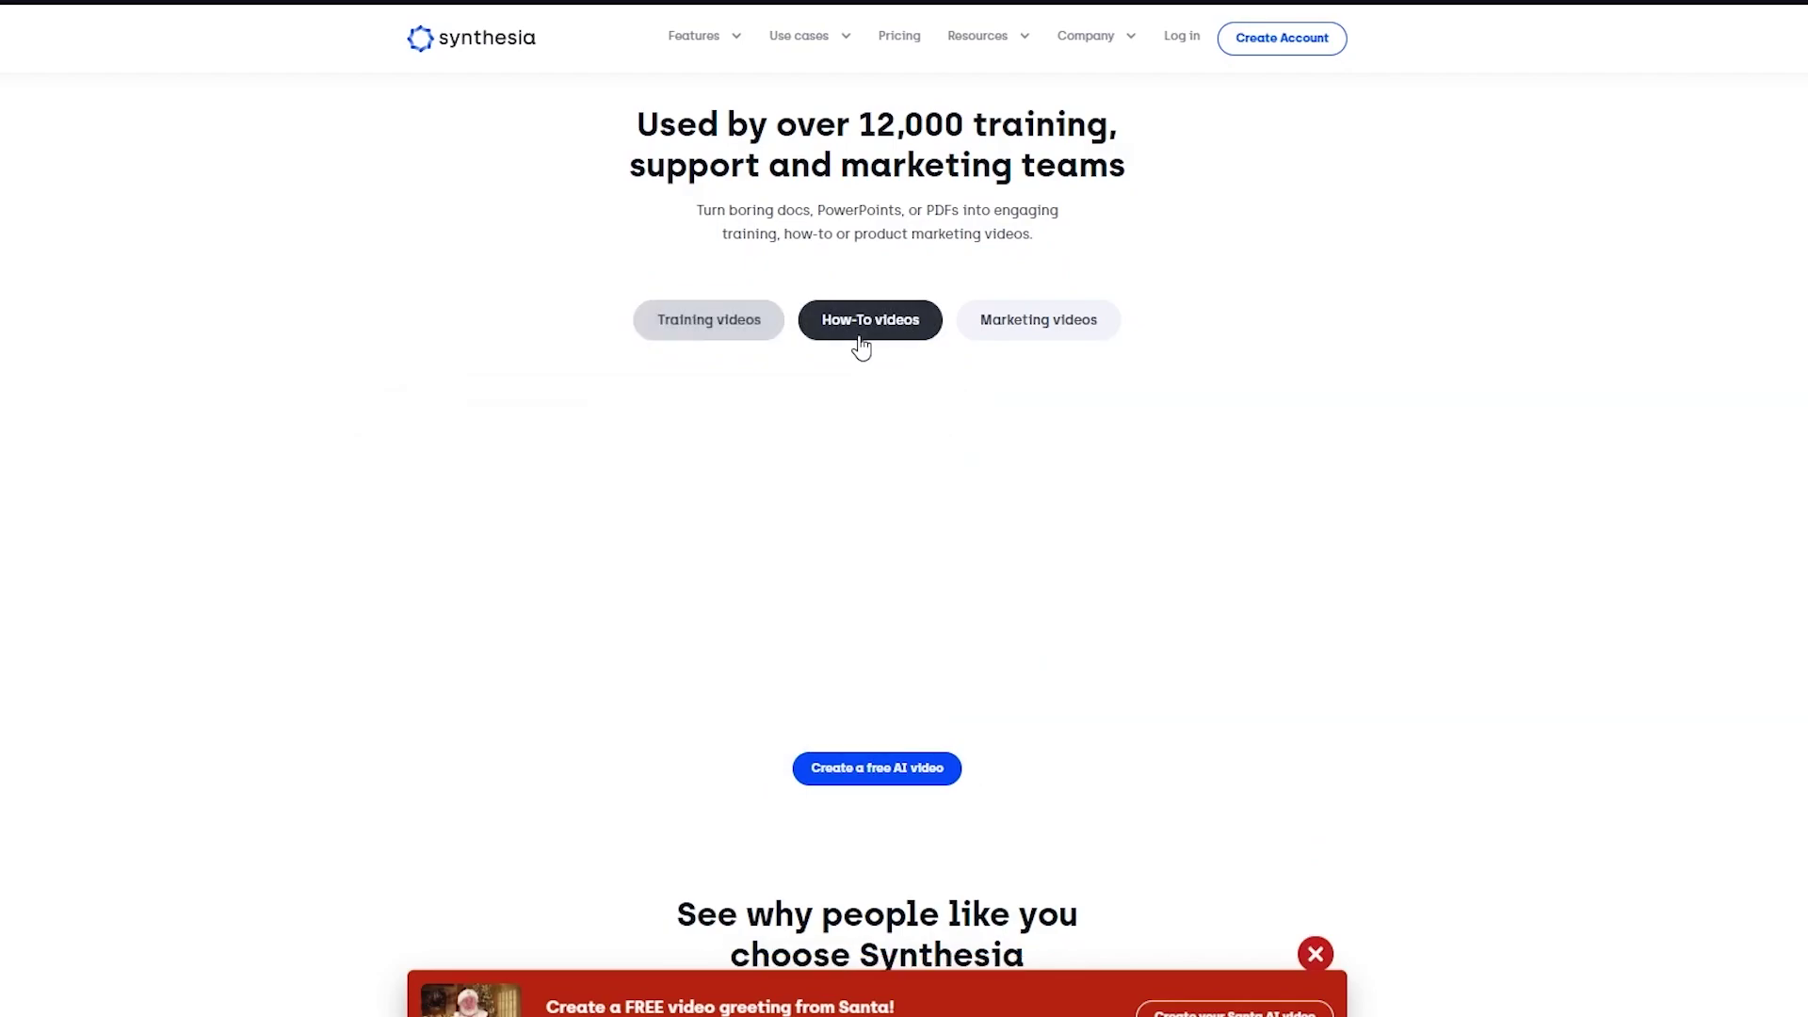
click(1000, 324)
scroll(650, 409, down, 3)
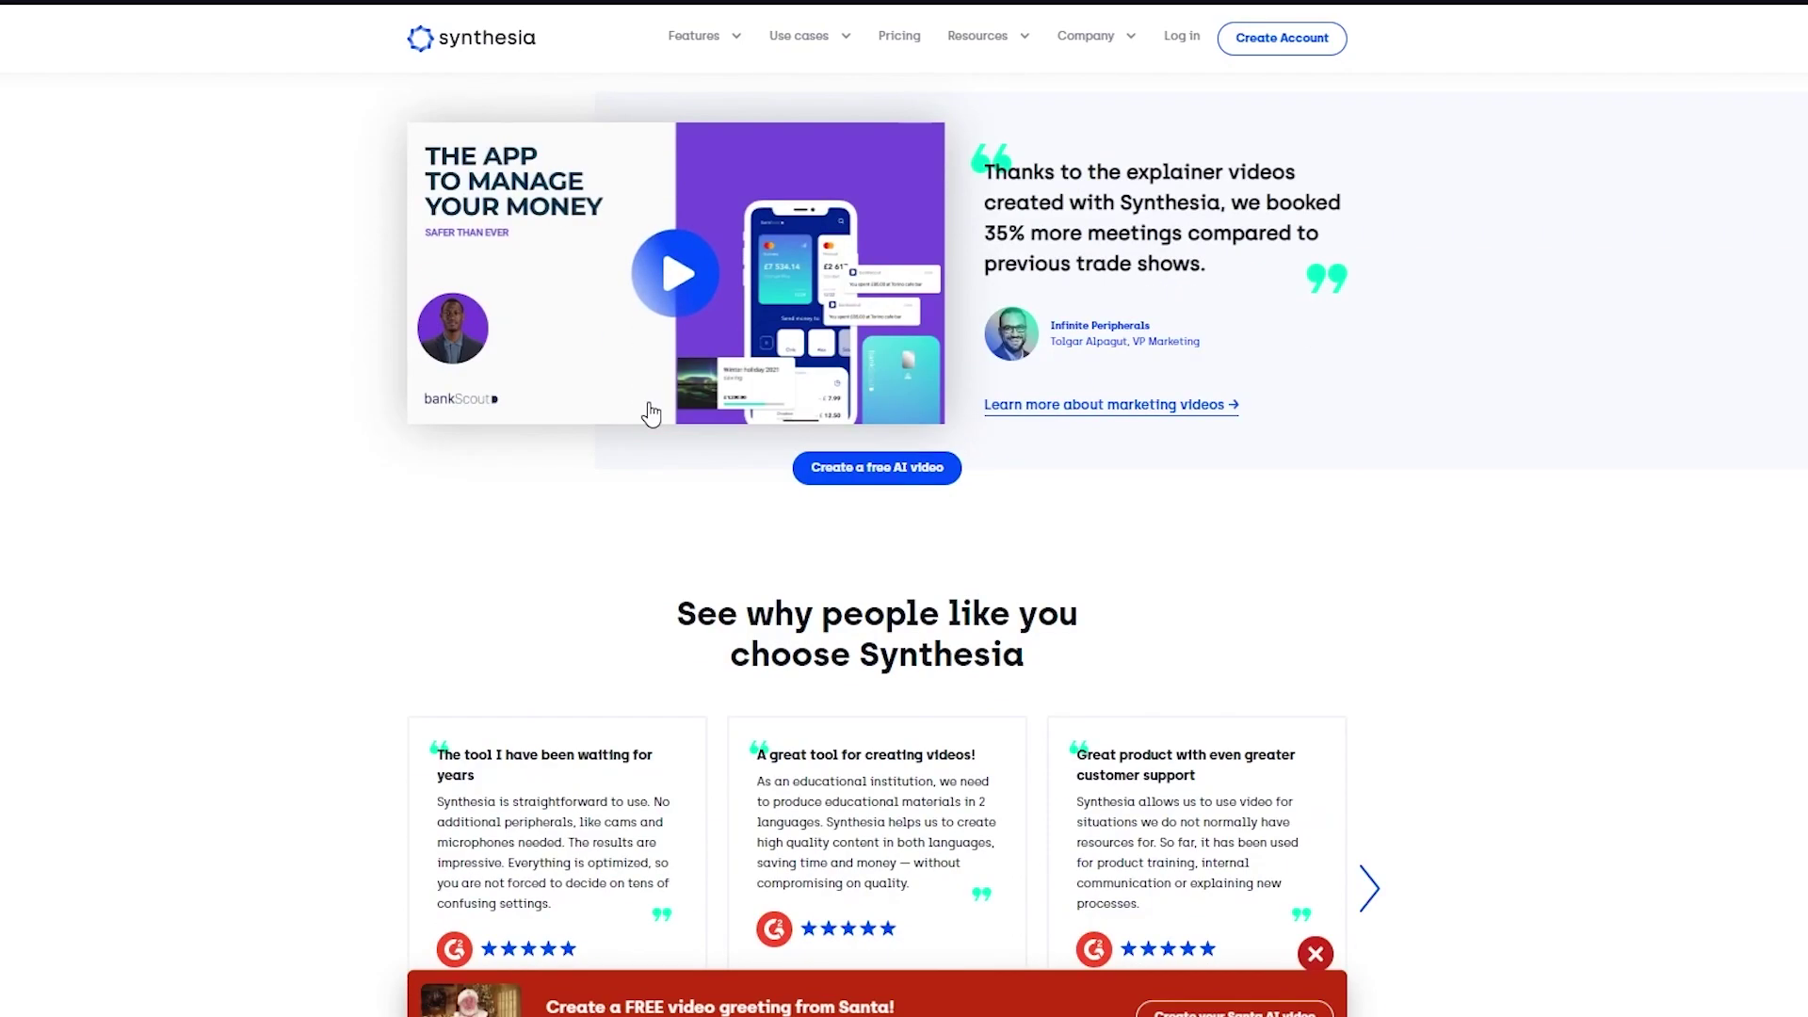
scroll(524, 141, up, 1)
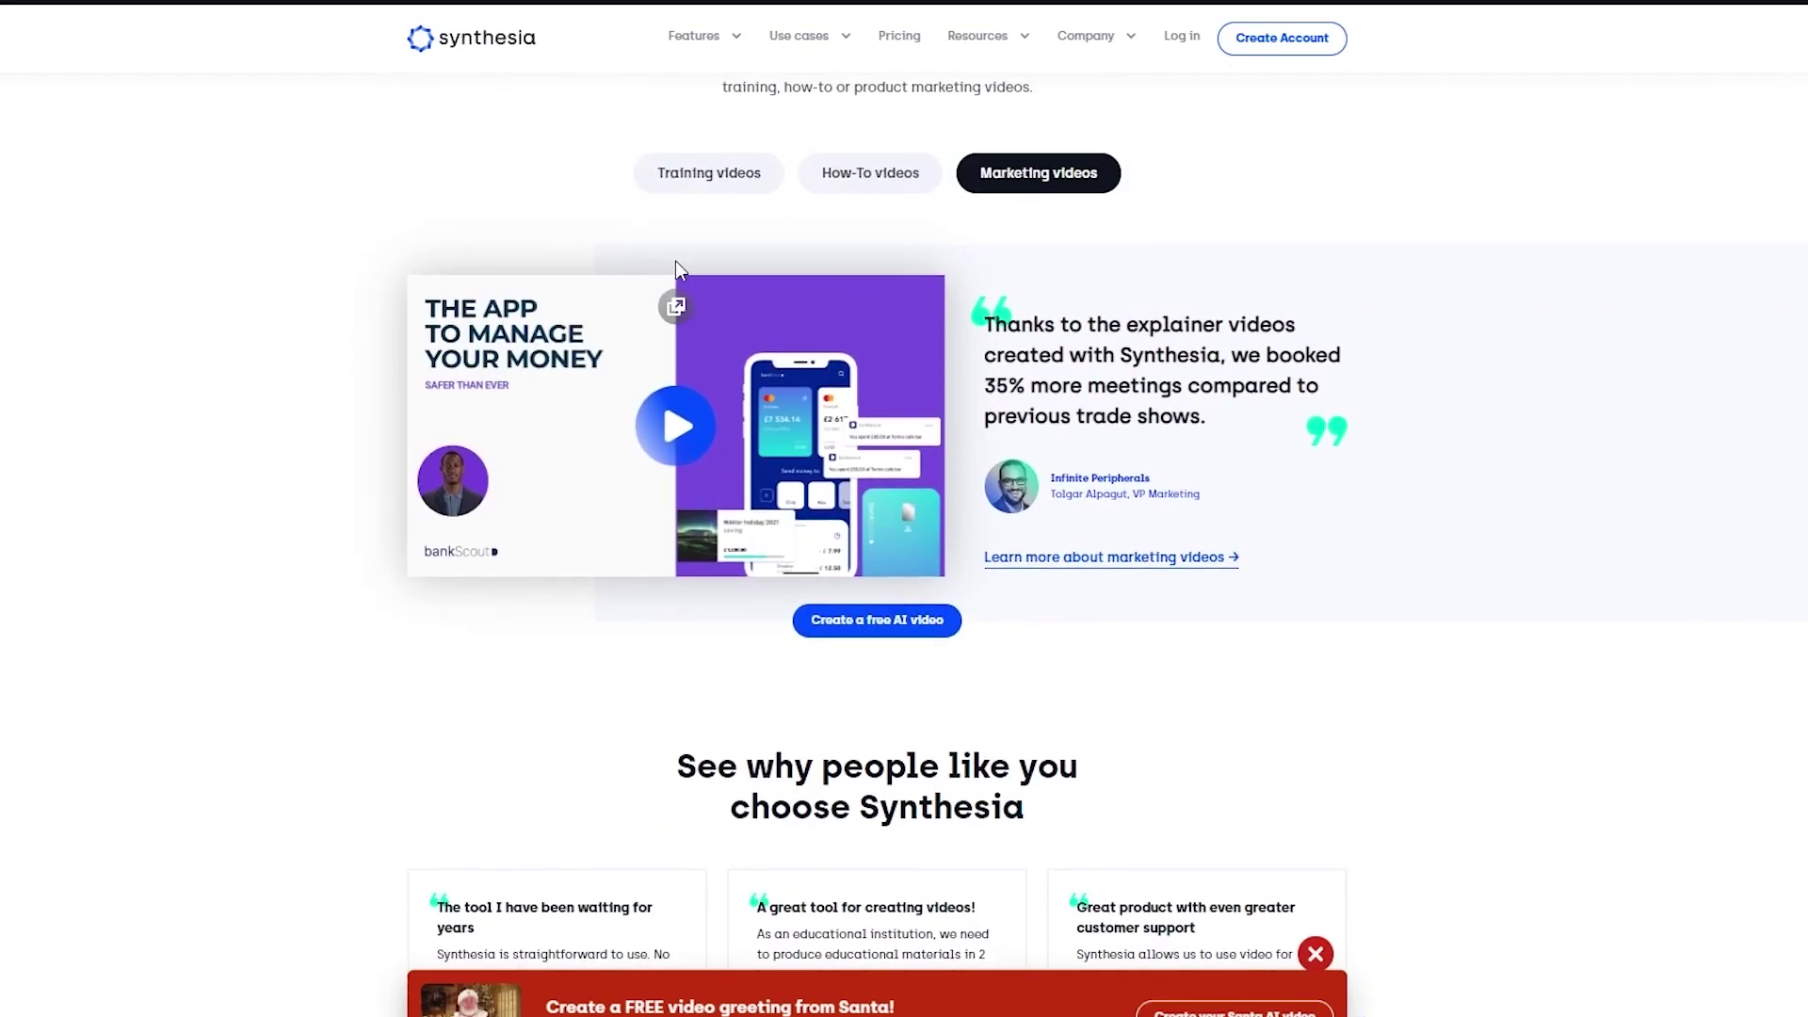
scroll(675, 269, down, 3)
scroll(494, 387, down, 1)
scroll(494, 387, down, 1)
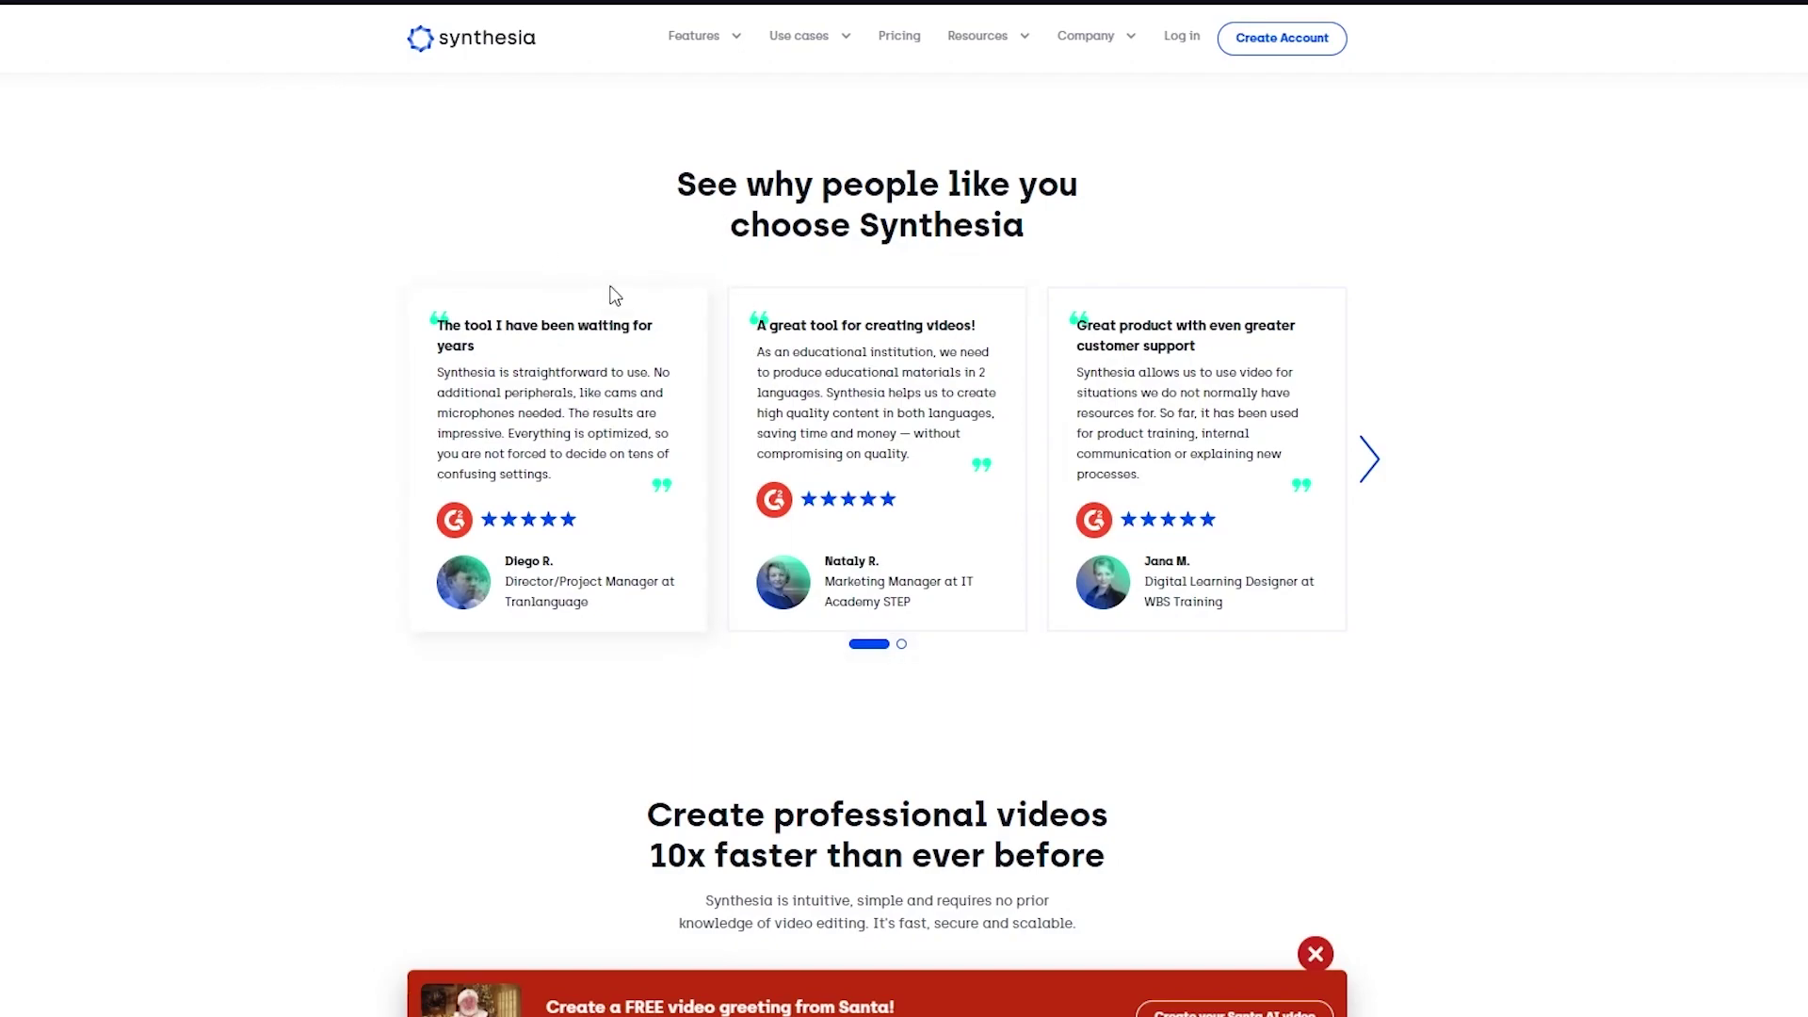
scroll(805, 587, down, 3)
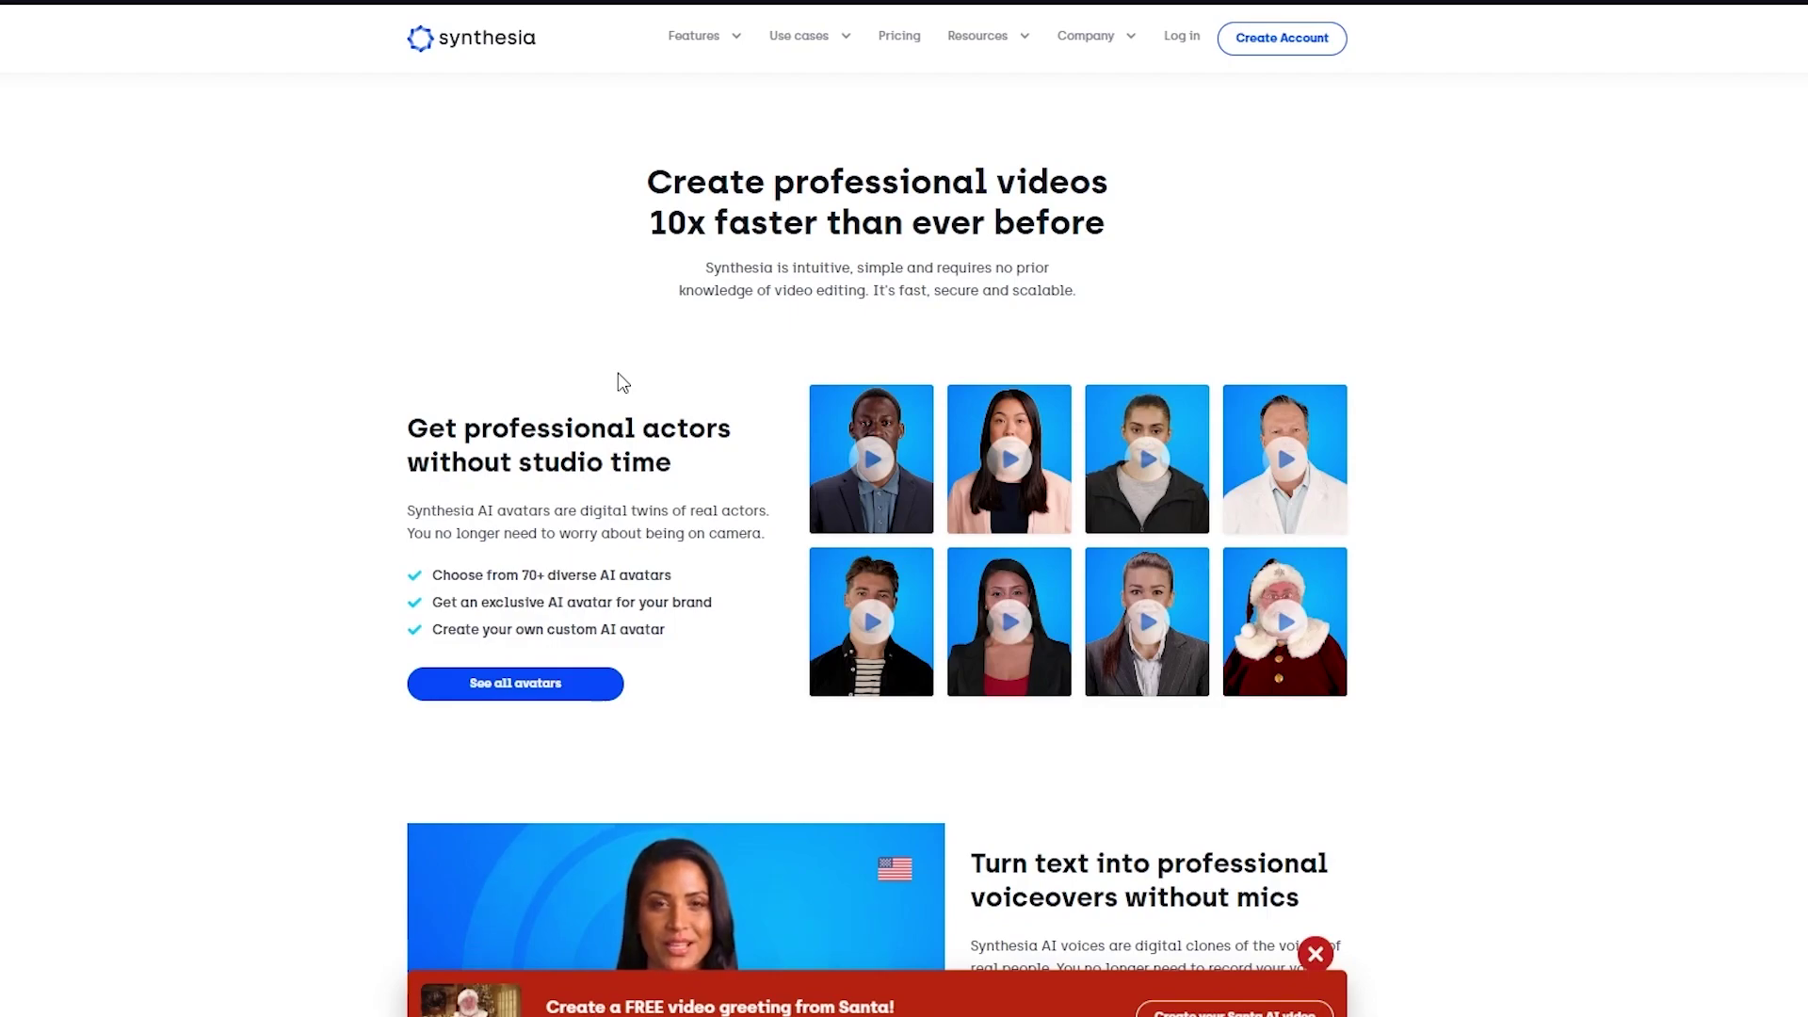
scroll(617, 382, down, 2)
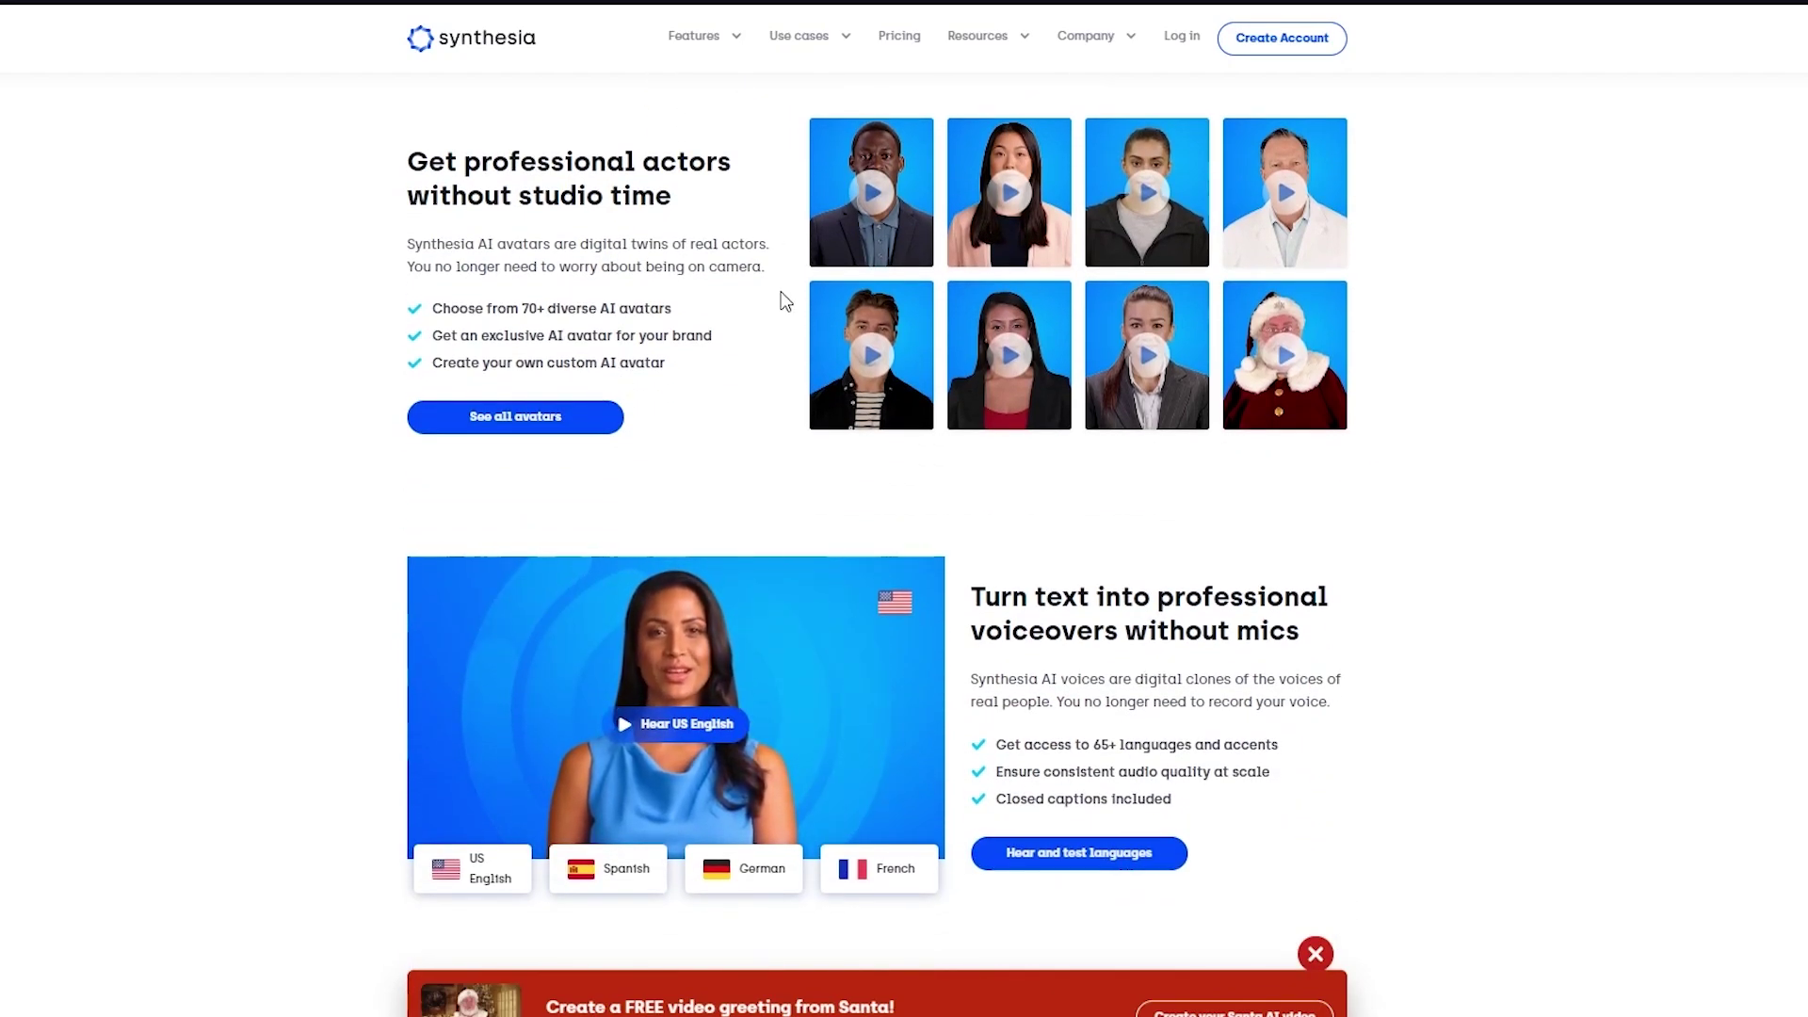
scroll(783, 301, down, 4)
scroll(780, 301, down, 3)
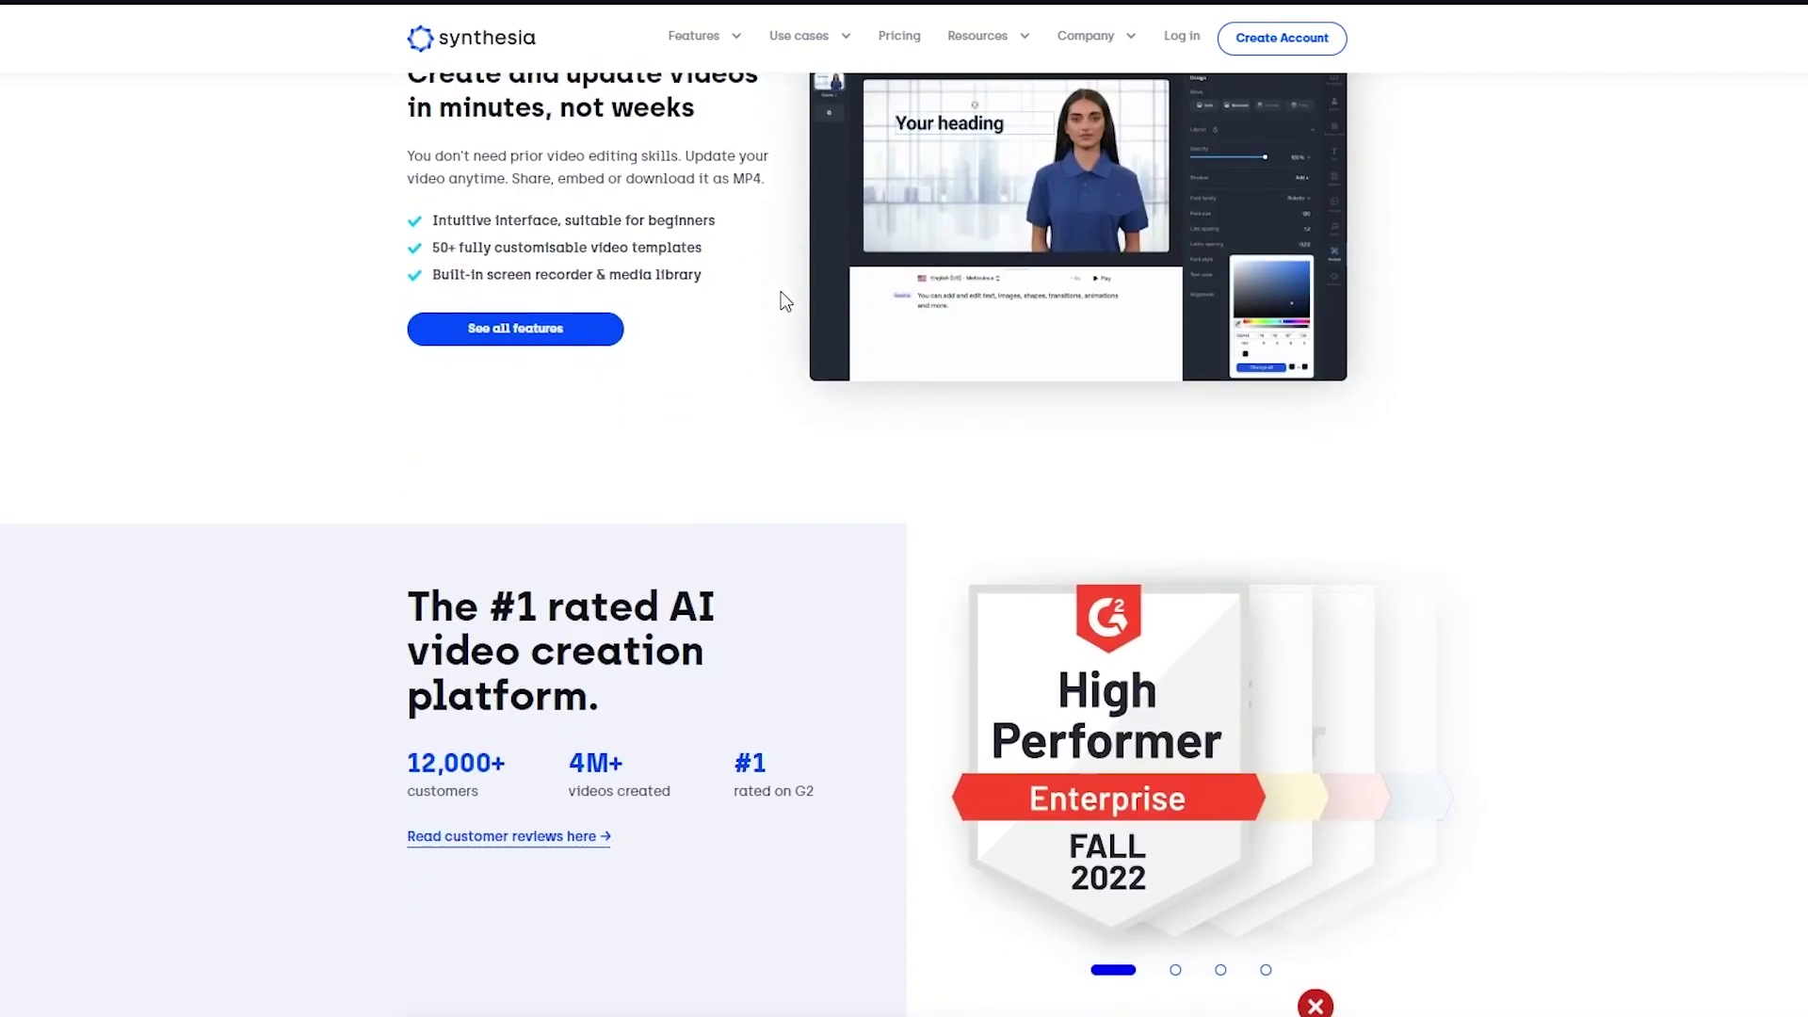
scroll(233, 145, up, 1)
scroll(233, 145, down, 3)
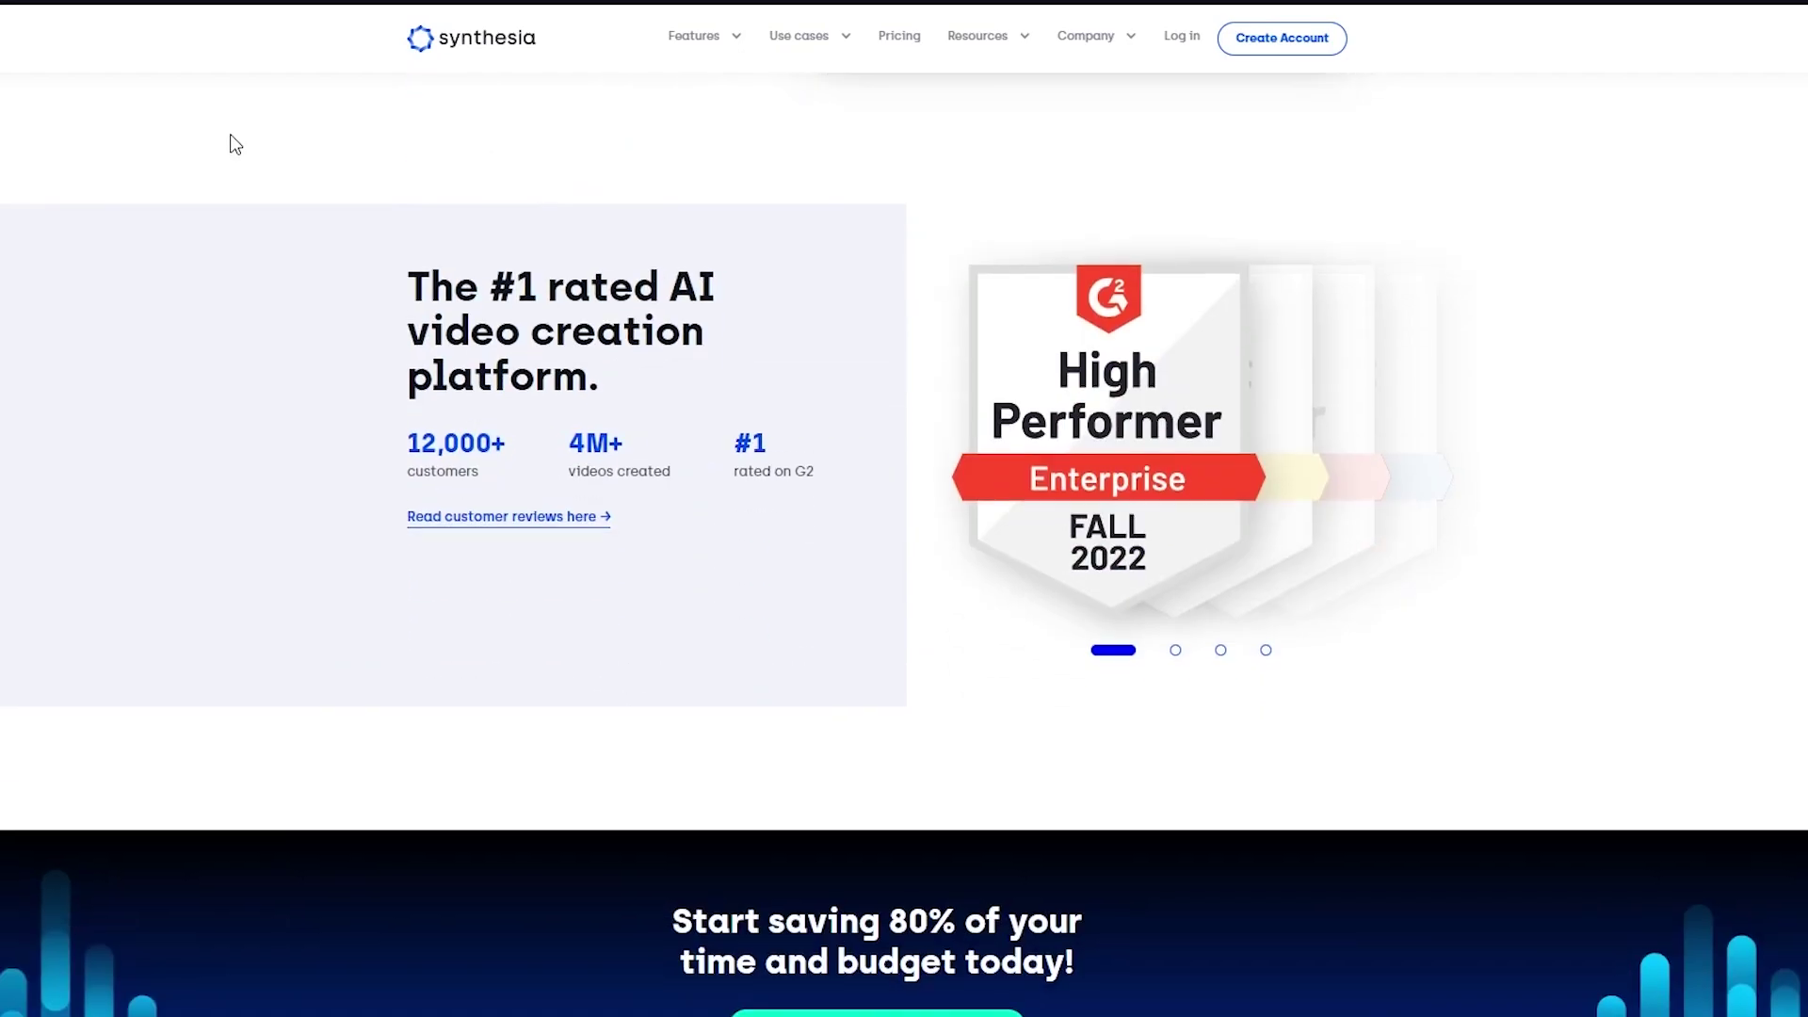
scroll(233, 144, down, 2)
scroll(234, 145, down, 3)
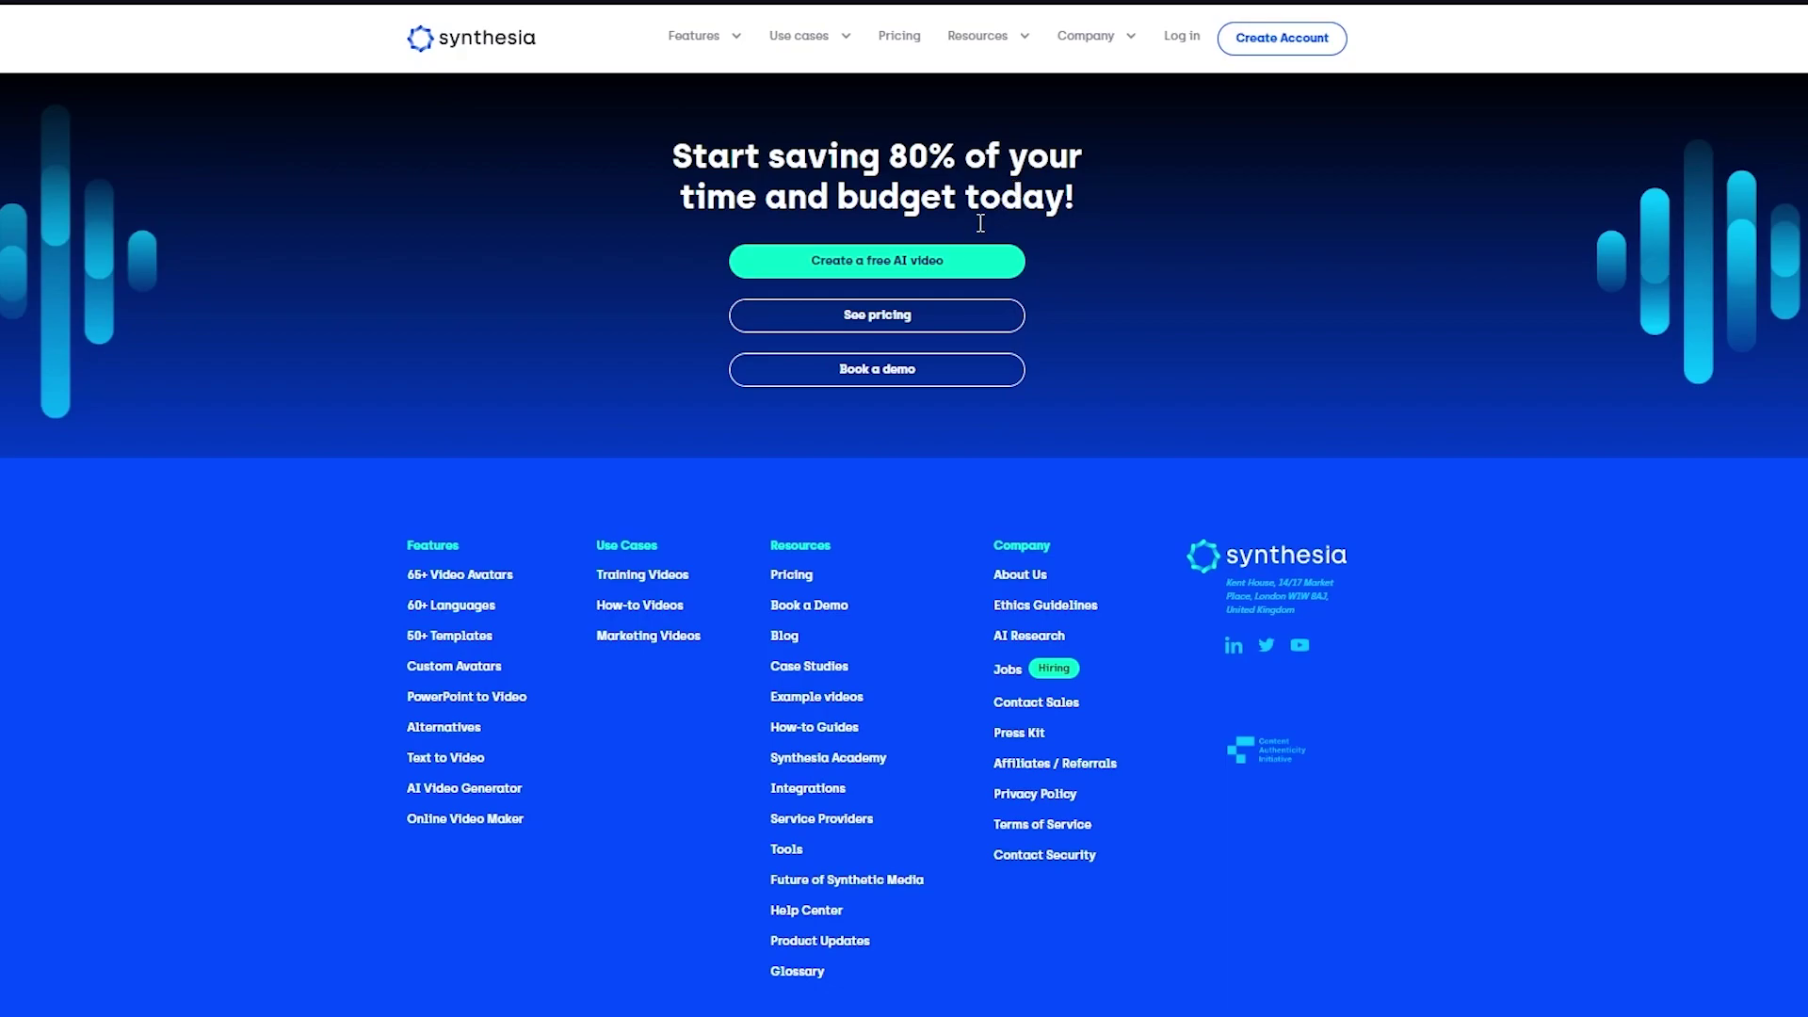
scroll(945, 248, up, 10)
scroll(945, 249, up, 10)
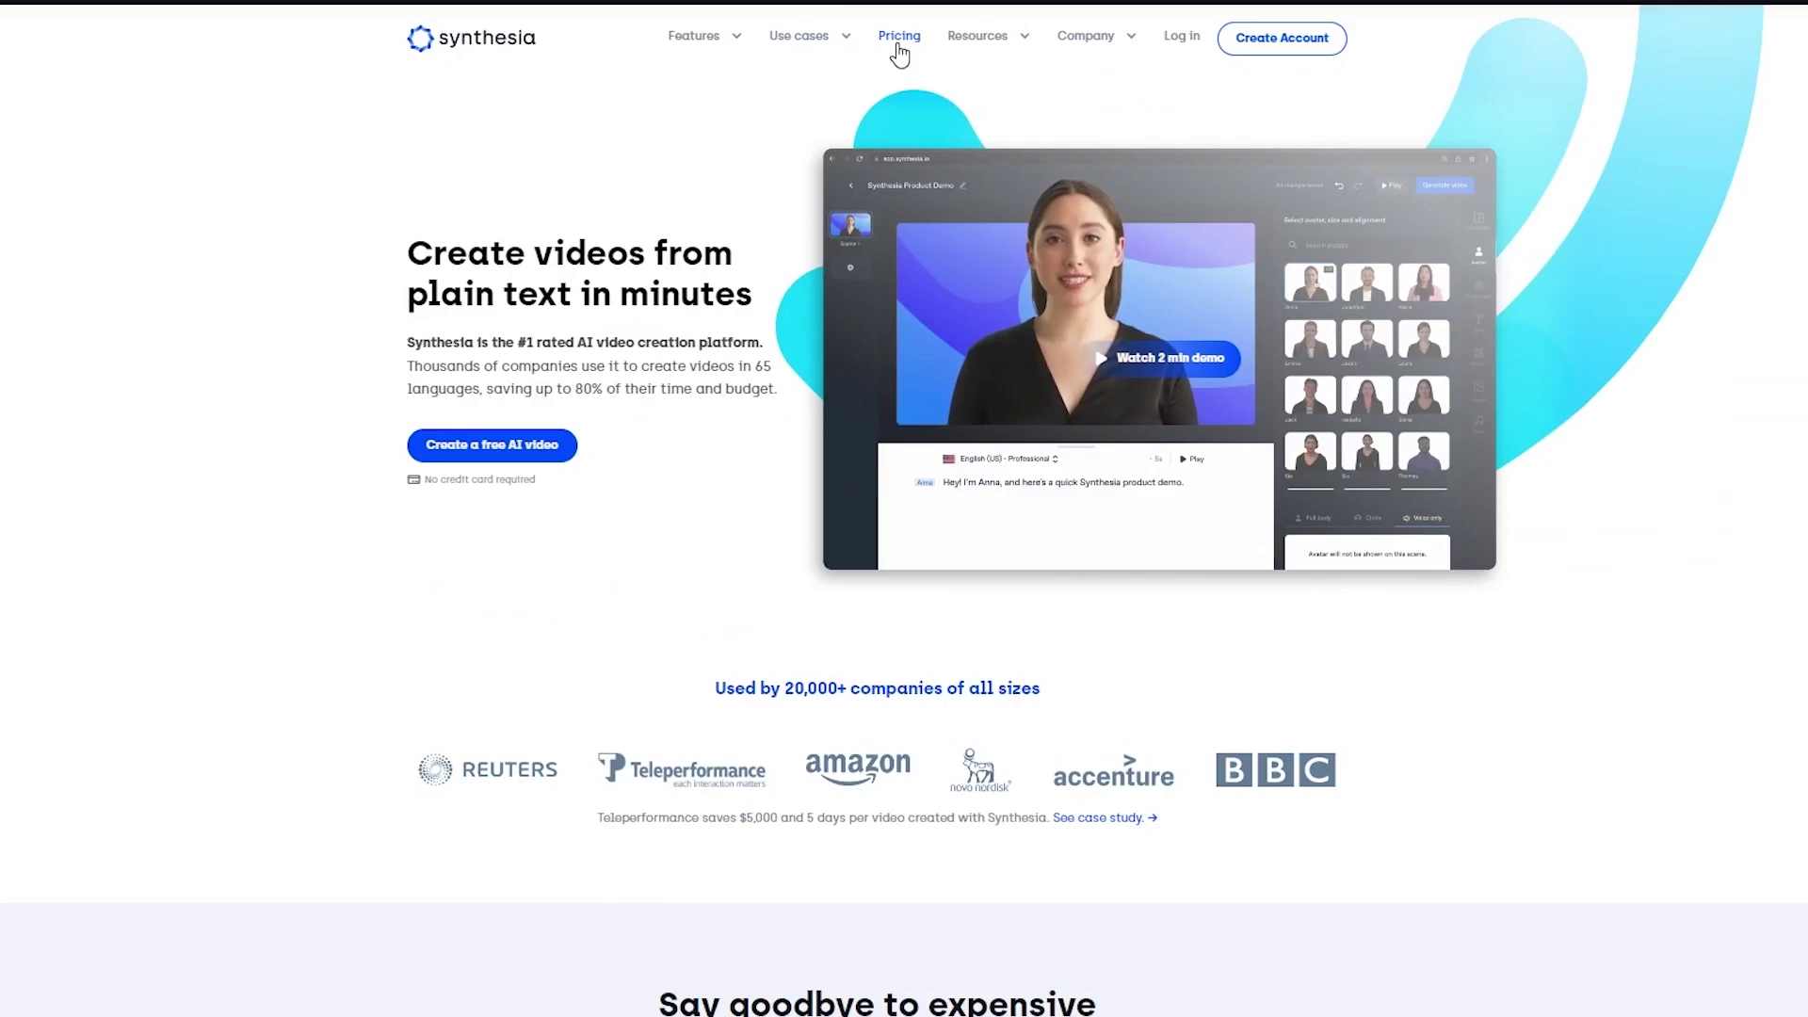
Open the Synthesia pricing plans page.
click(896, 42)
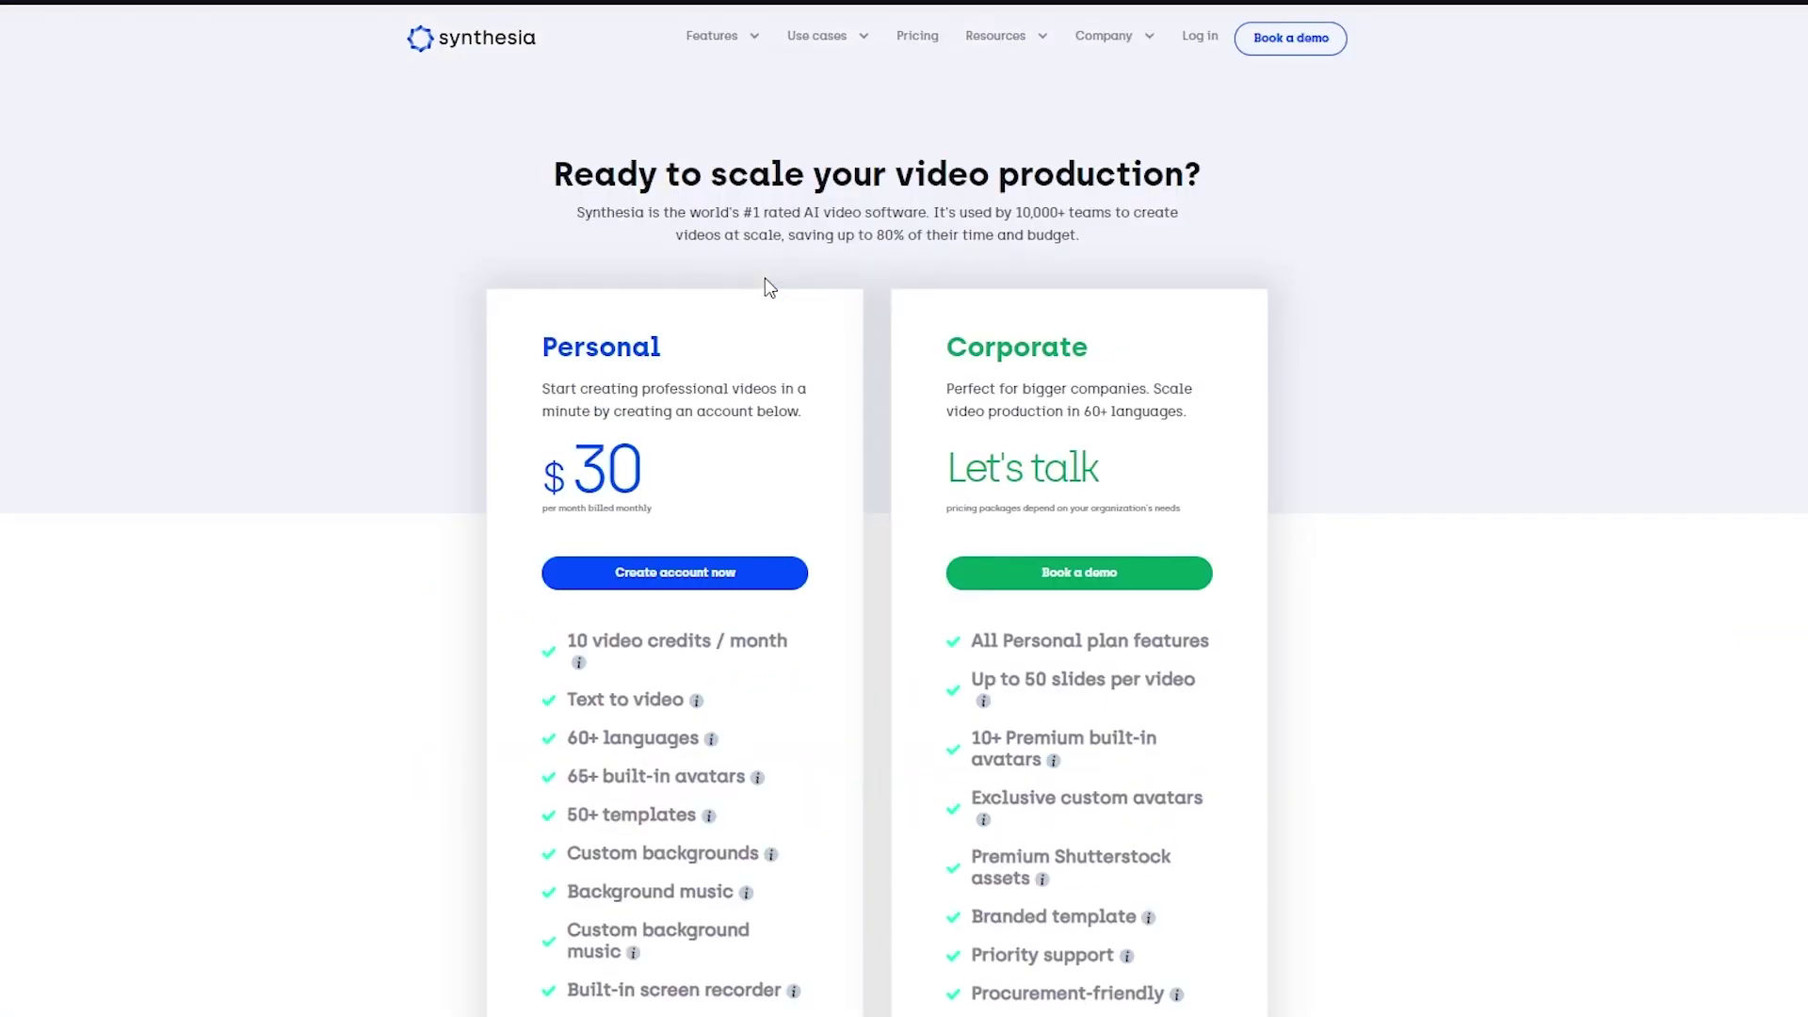
scroll(765, 279, down, 1)
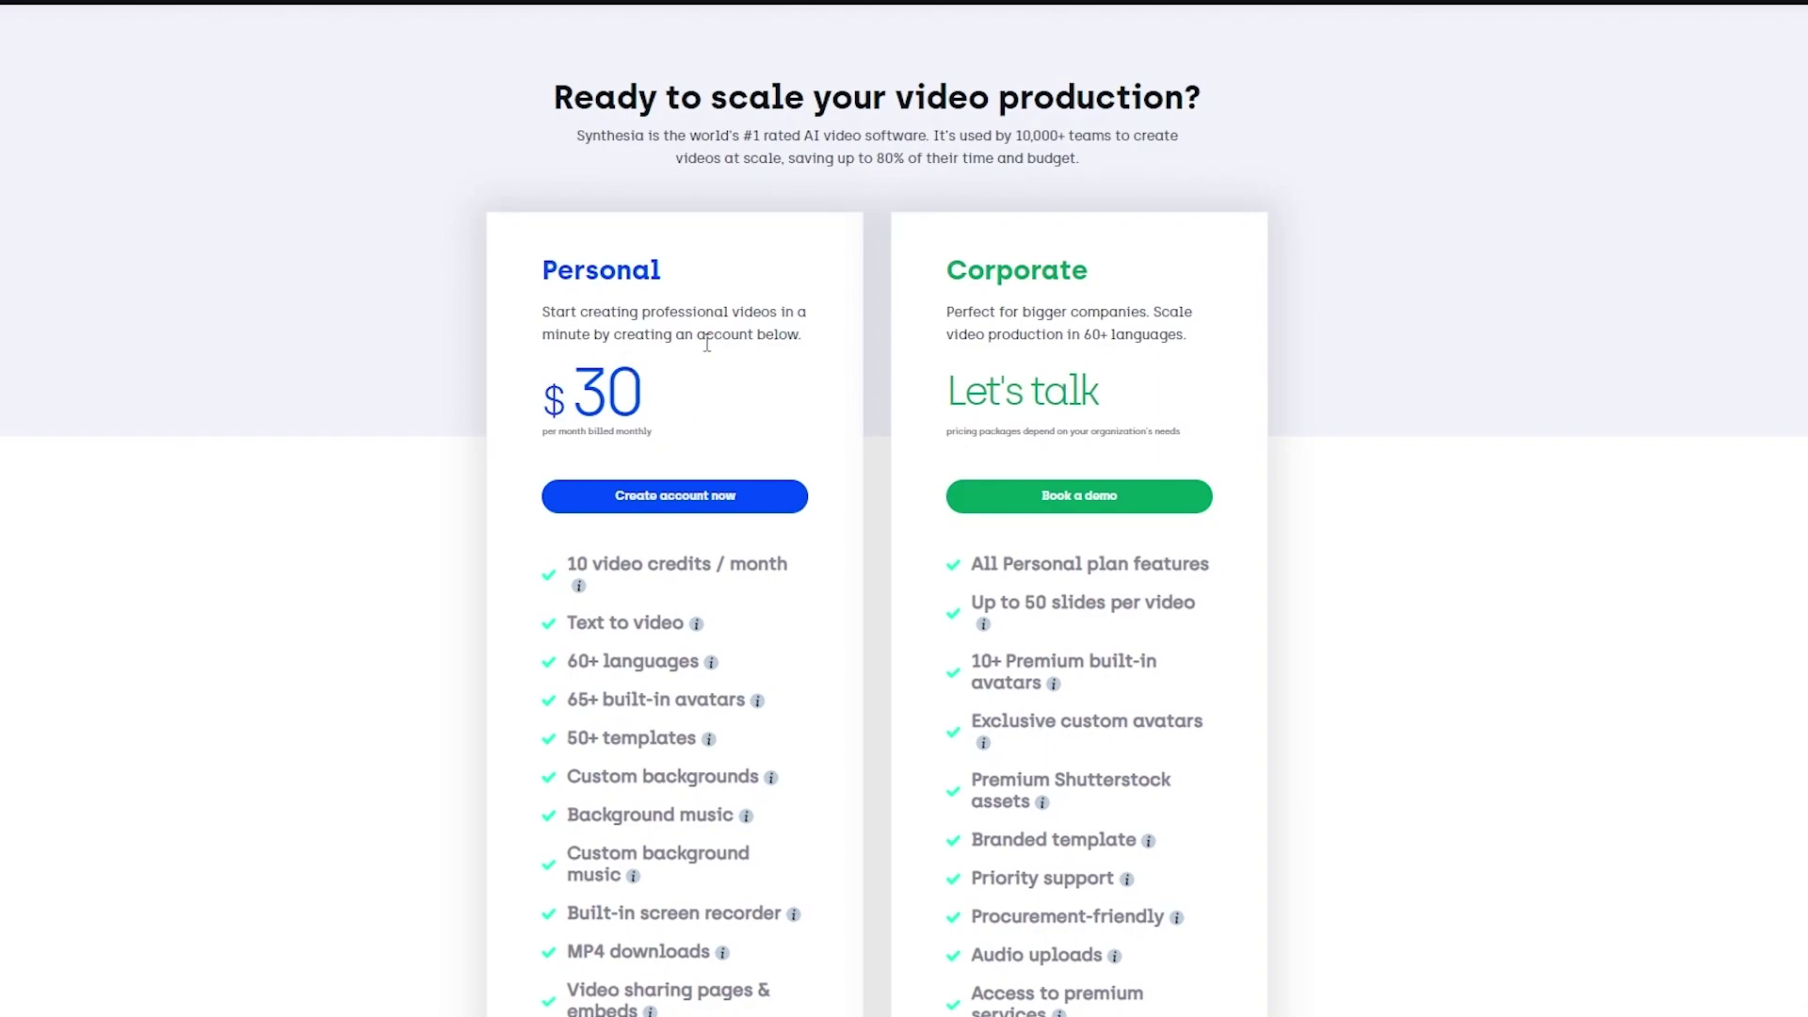
scroll(724, 365, down, 1)
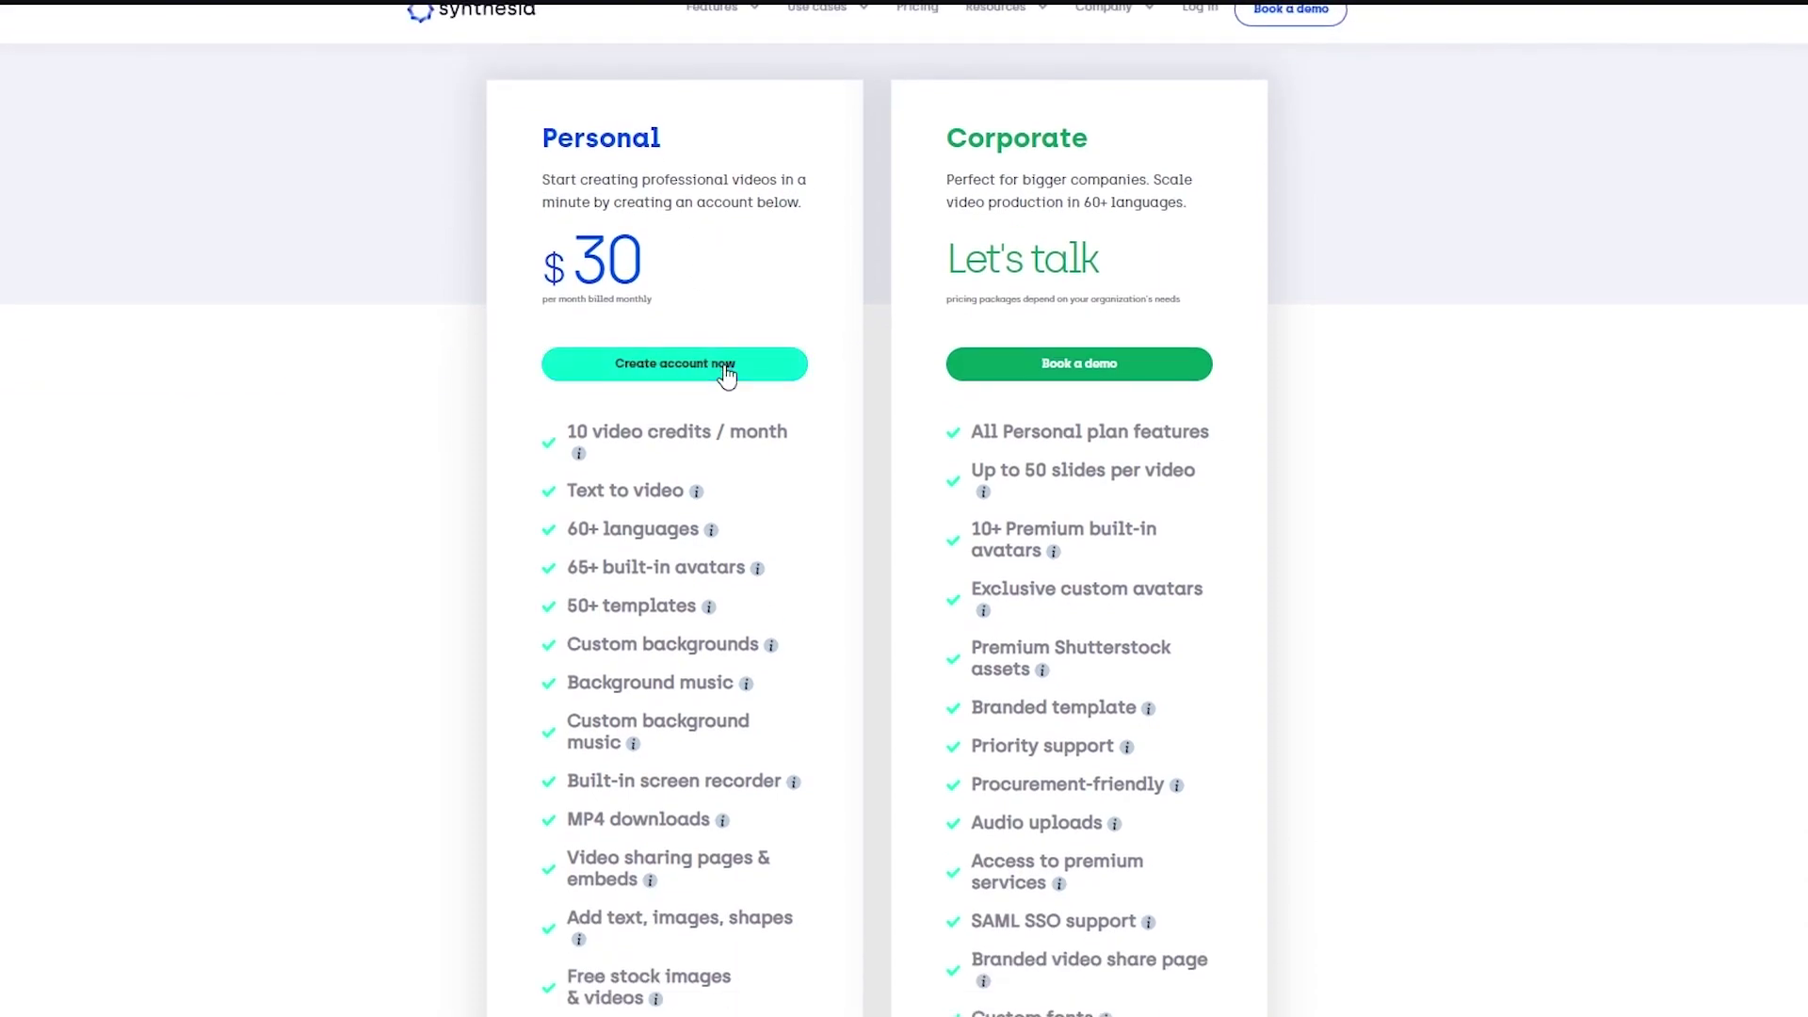
scroll(622, 384, down, 1)
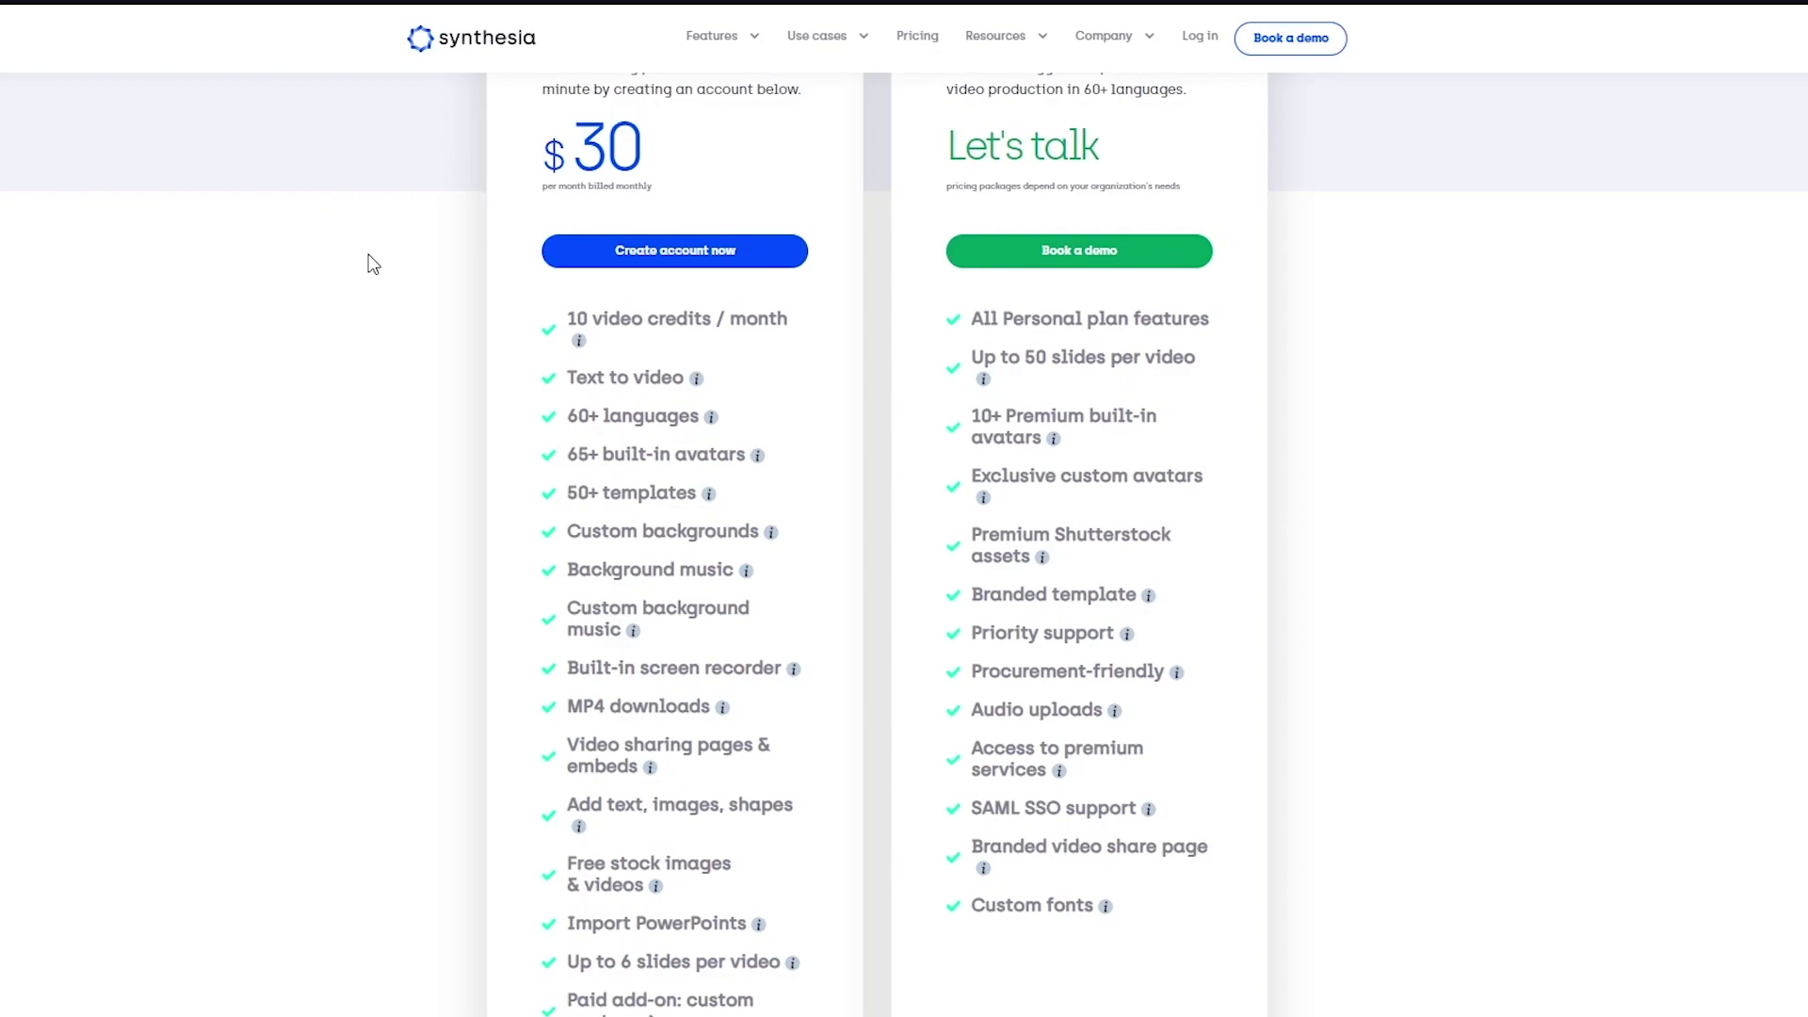
scroll(396, 410, down, 1)
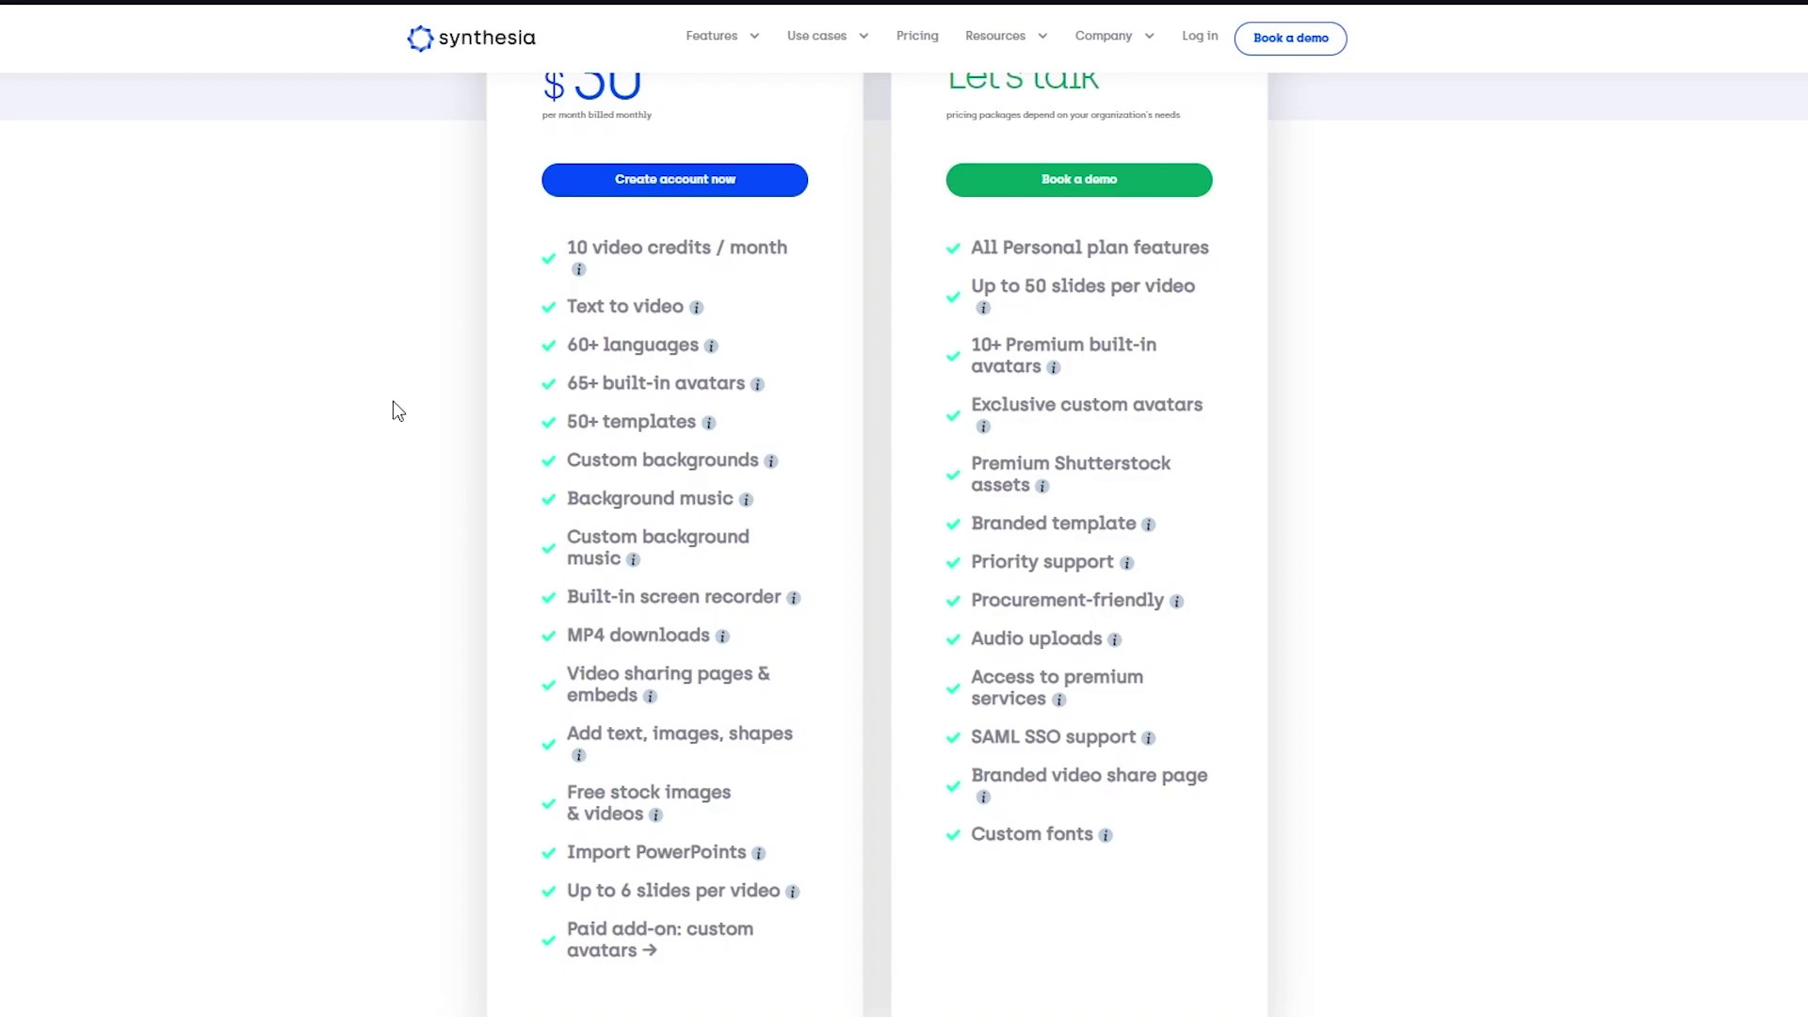
scroll(475, 392, up, 3)
scroll(1121, 533, down, 3)
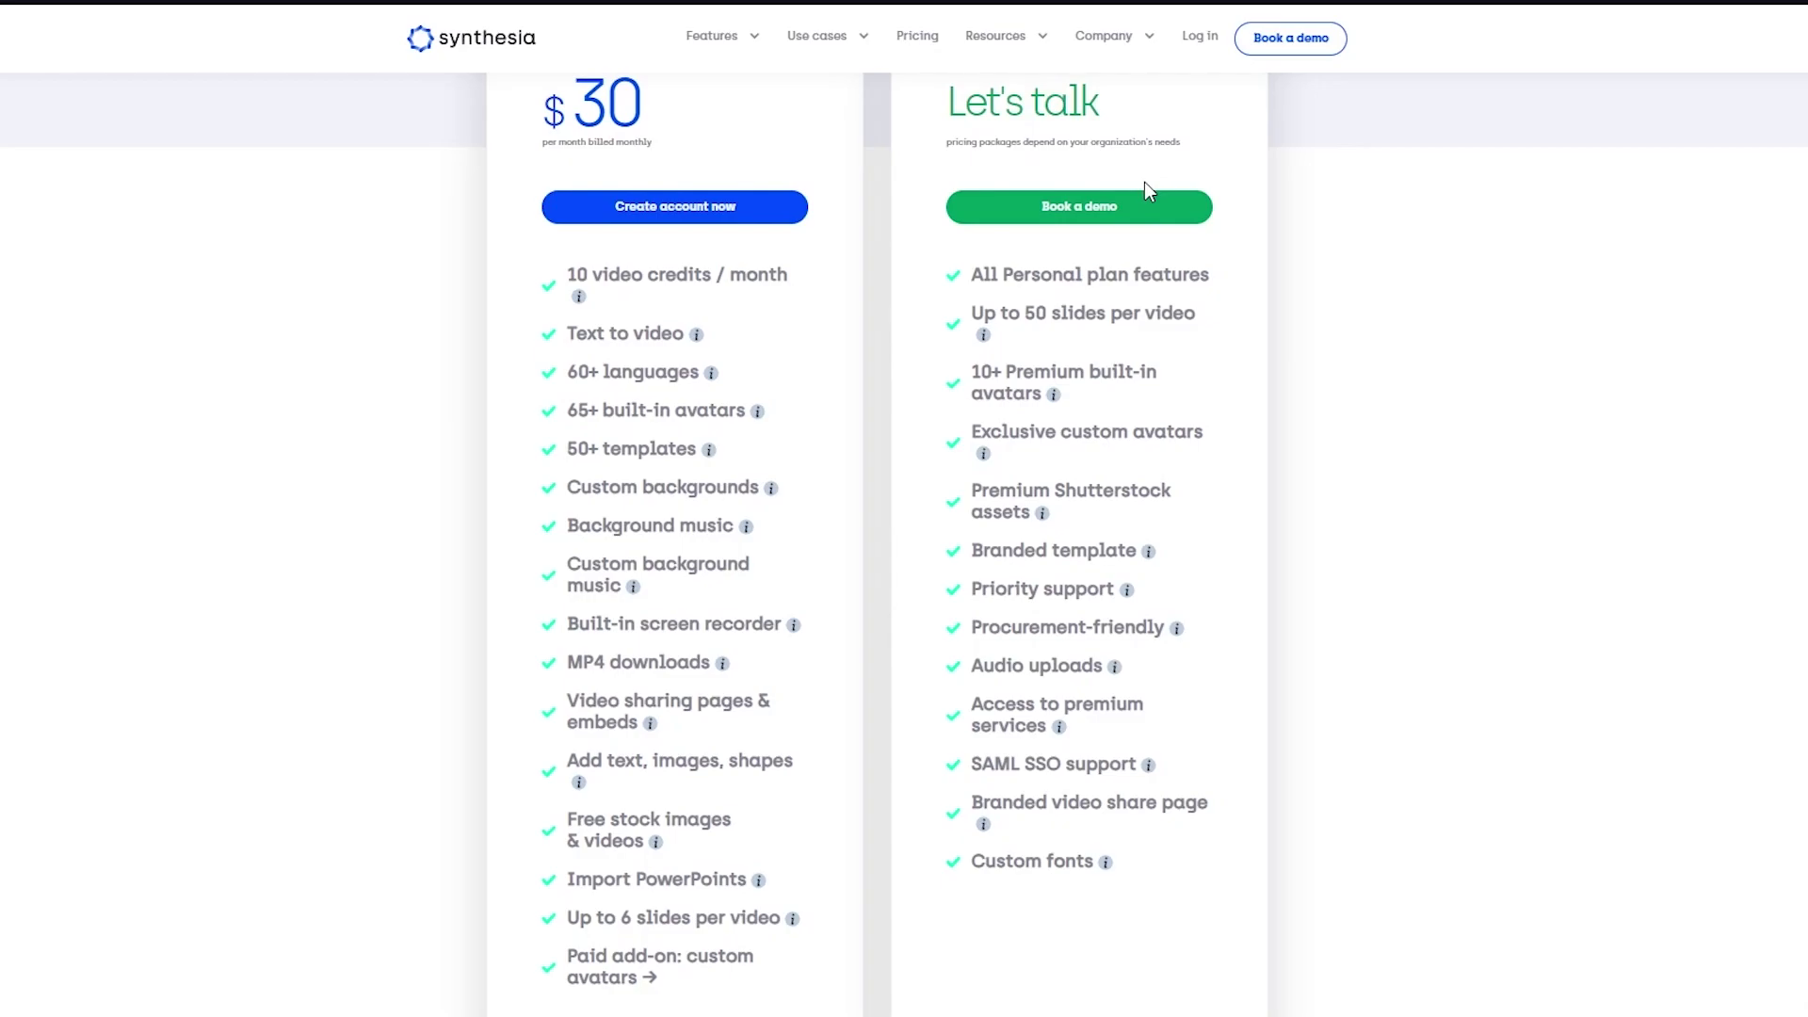
scroll(1144, 182, up, 3)
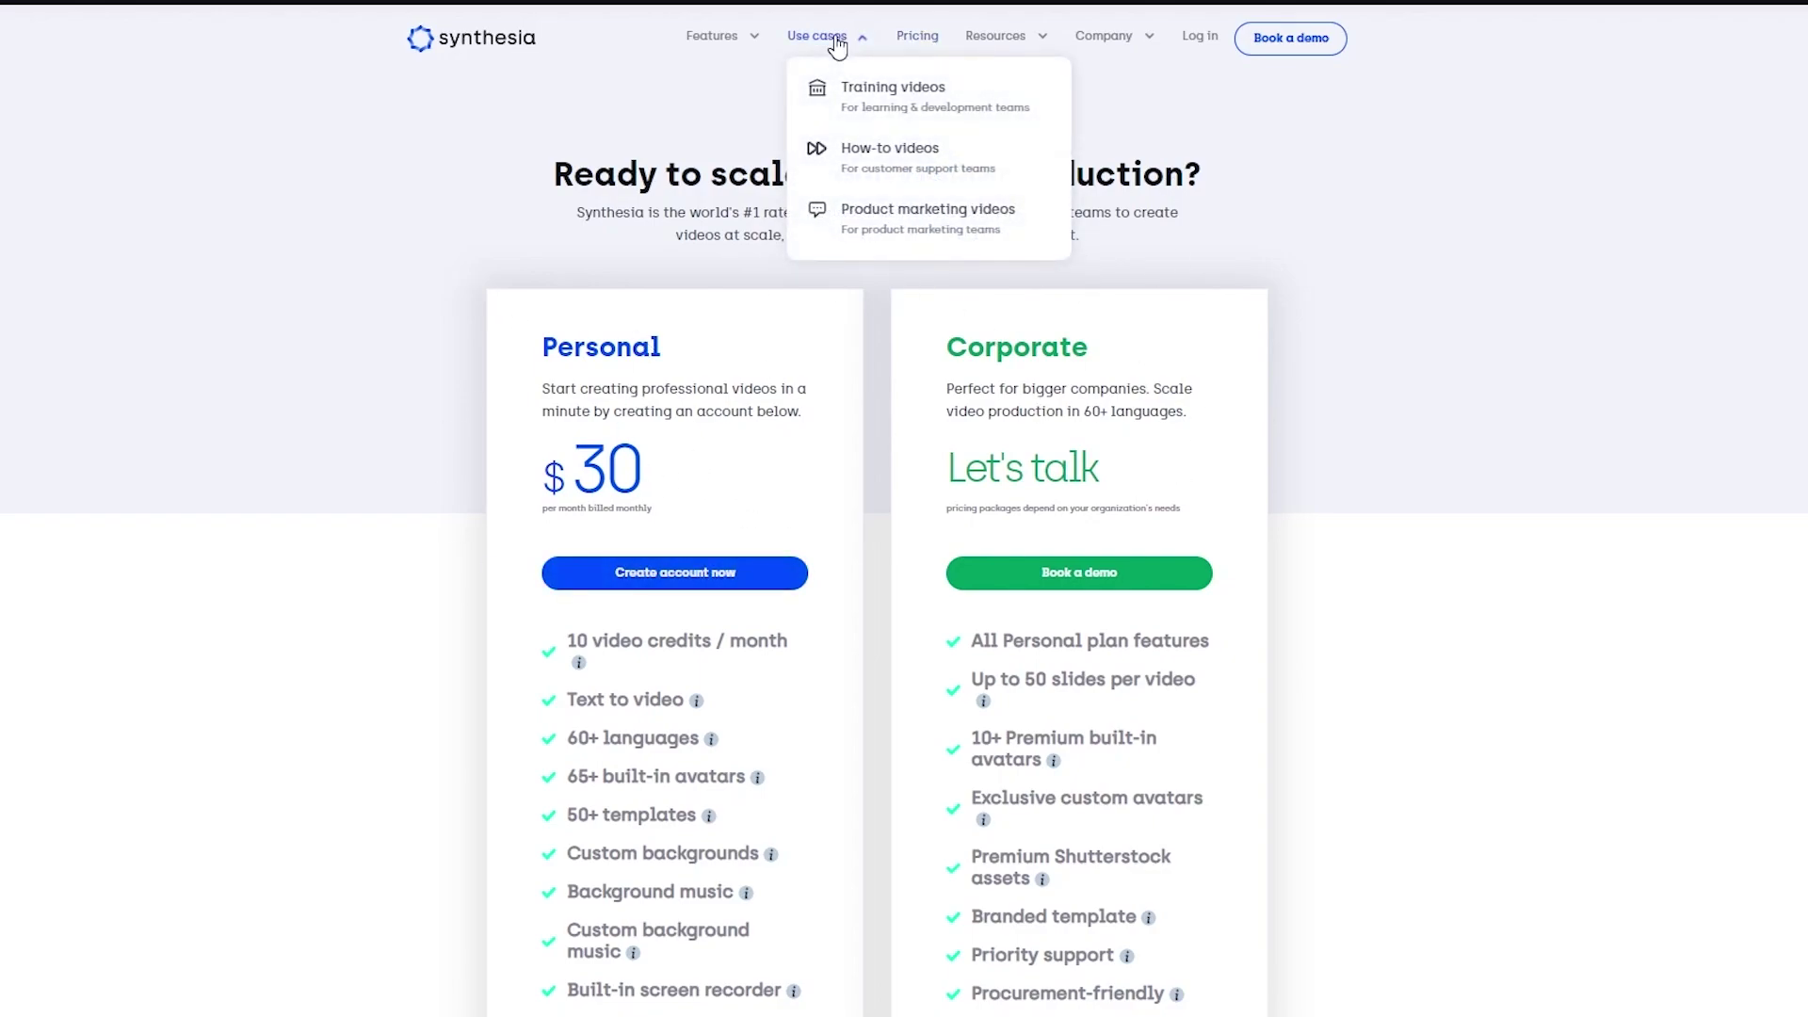
mouse_move(997, 36)
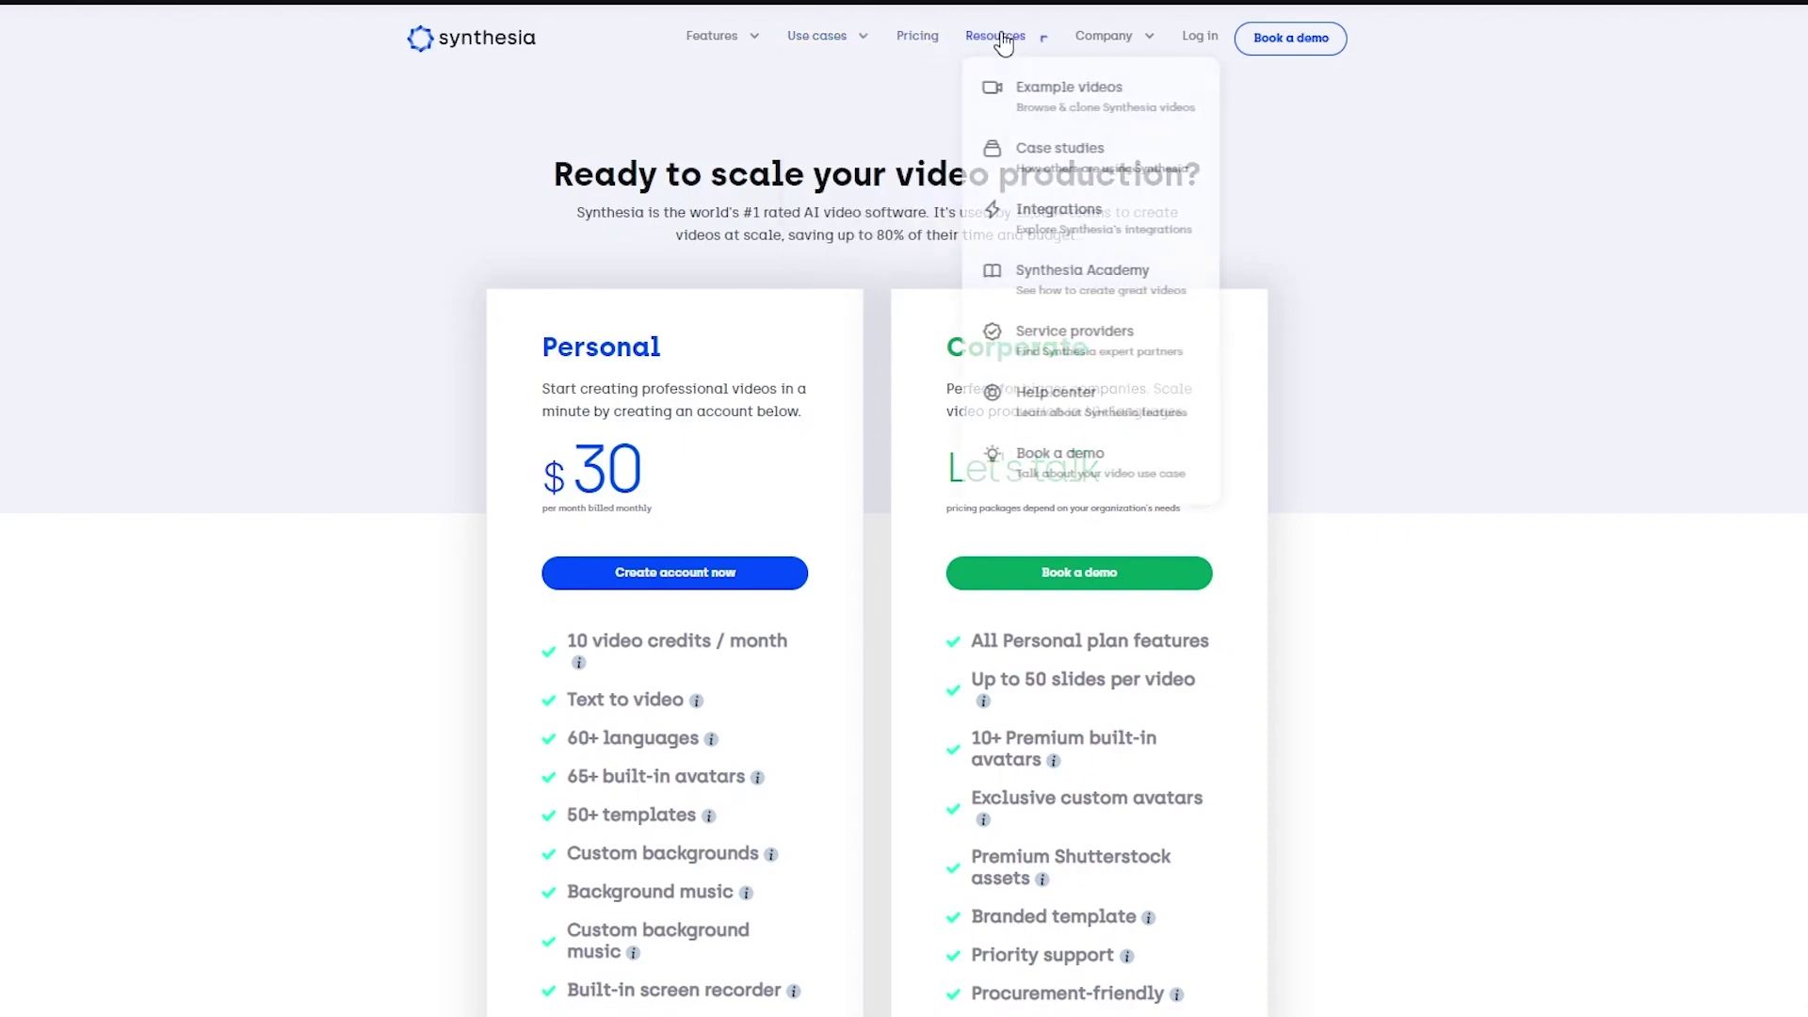
click(1163, 113)
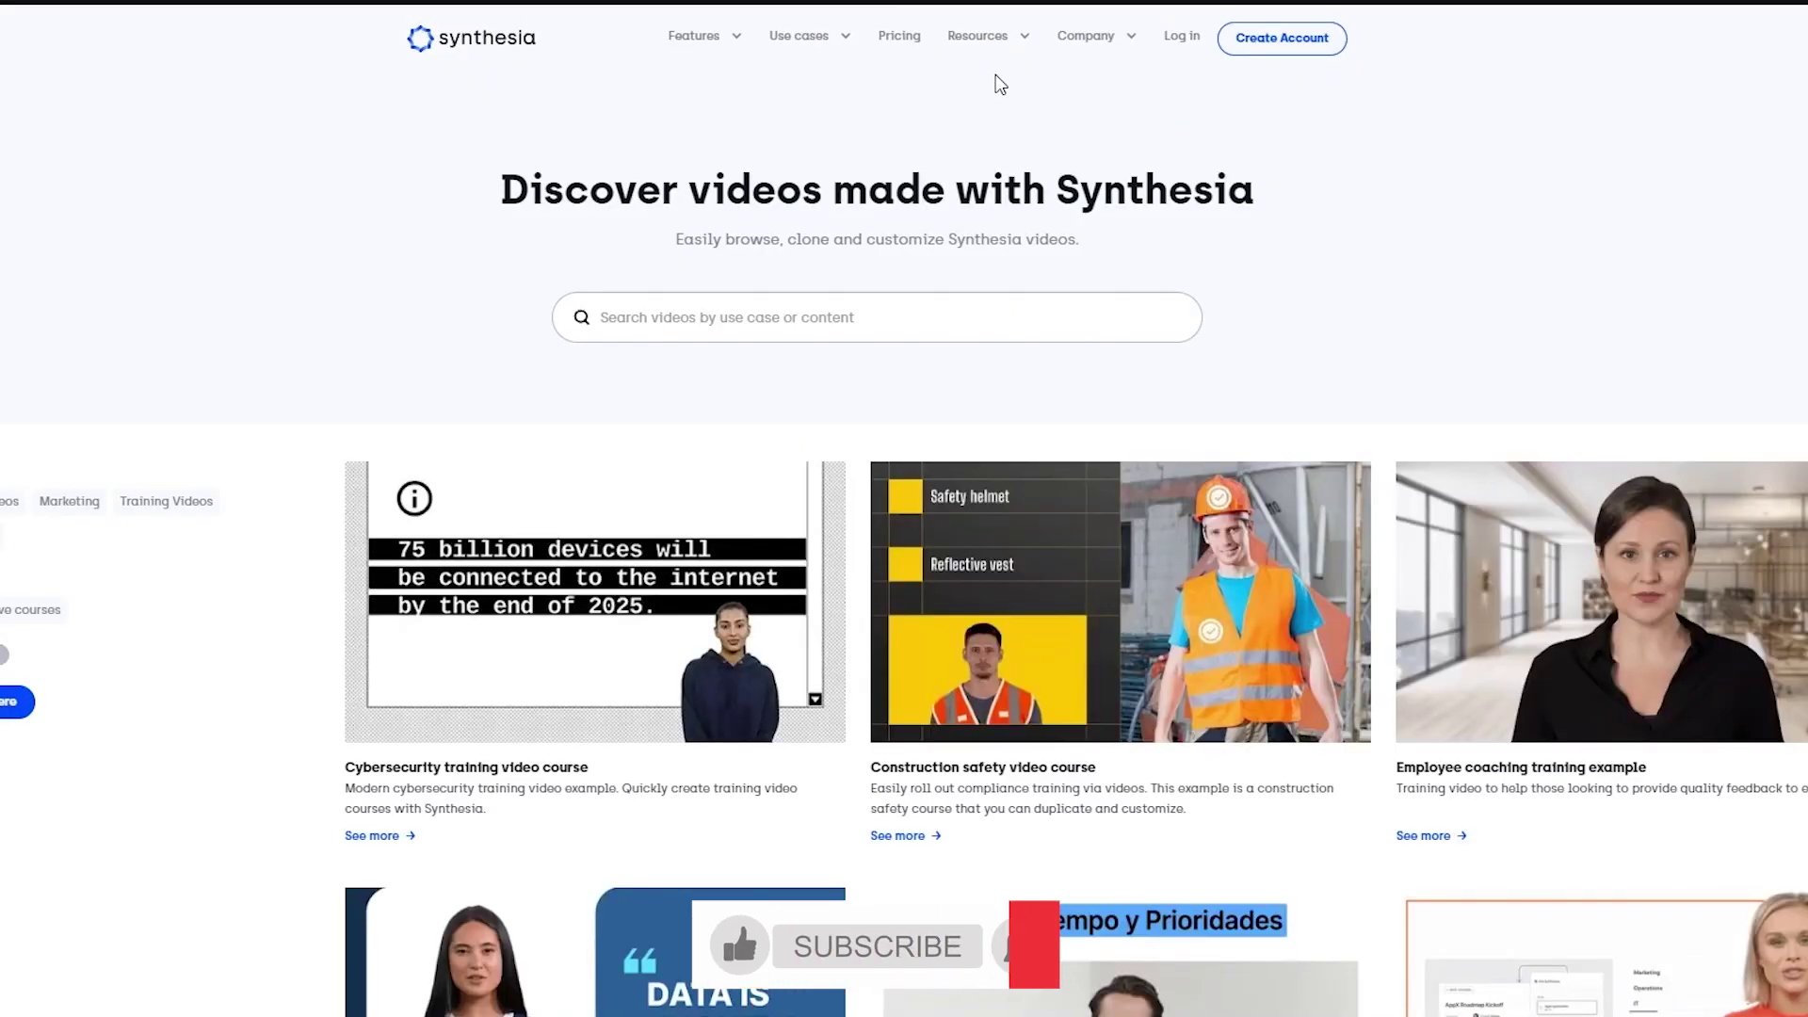
scroll(687, 533, down, 3)
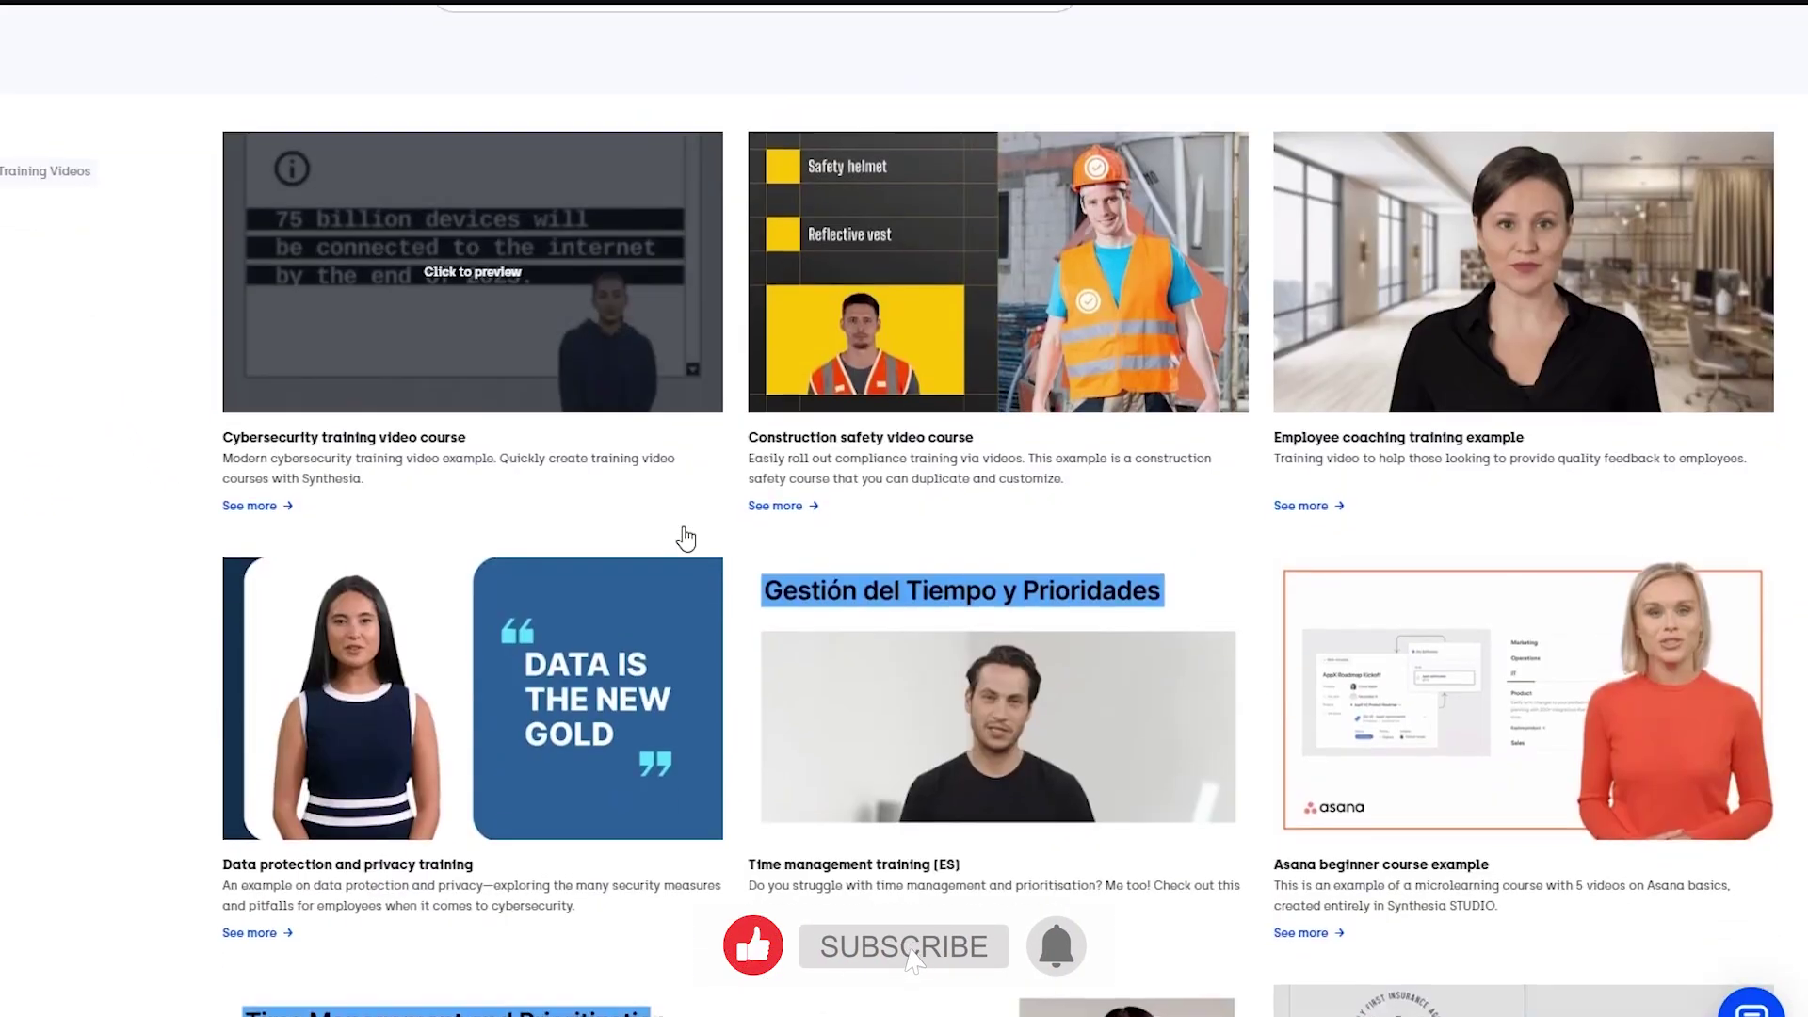
scroll(979, 829, down, 3)
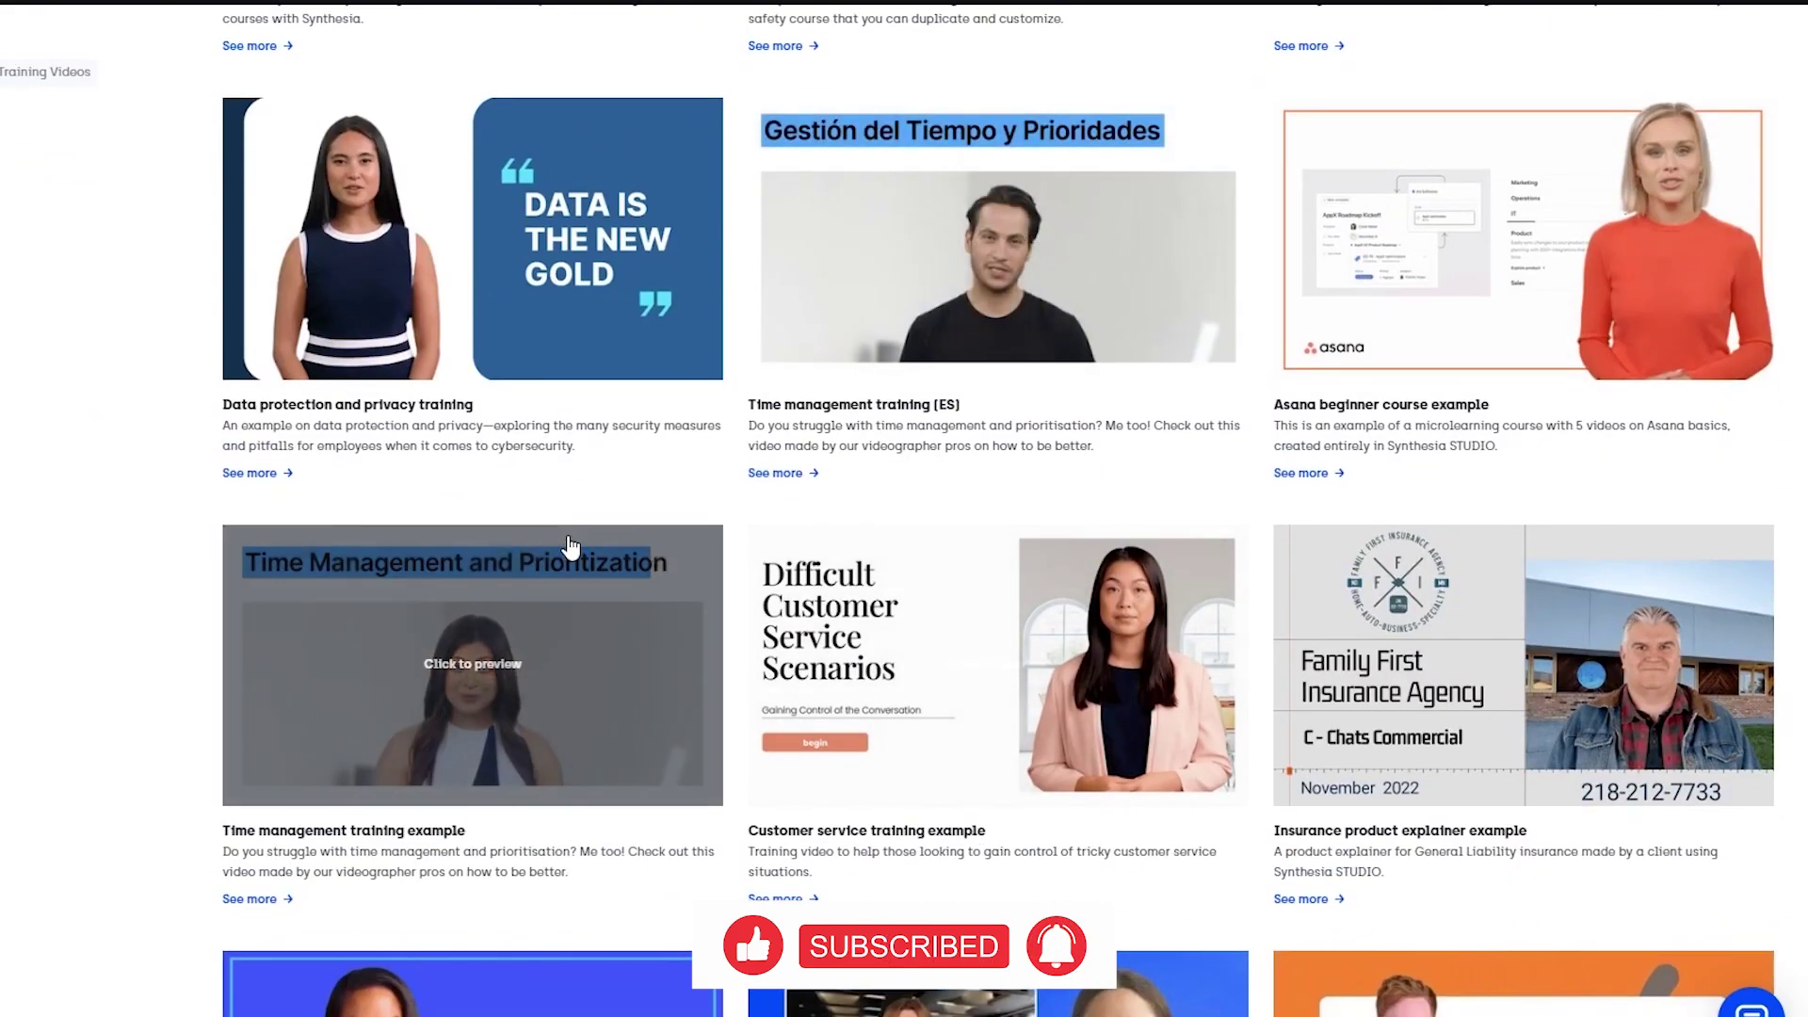
scroll(1718, 334, down, 4)
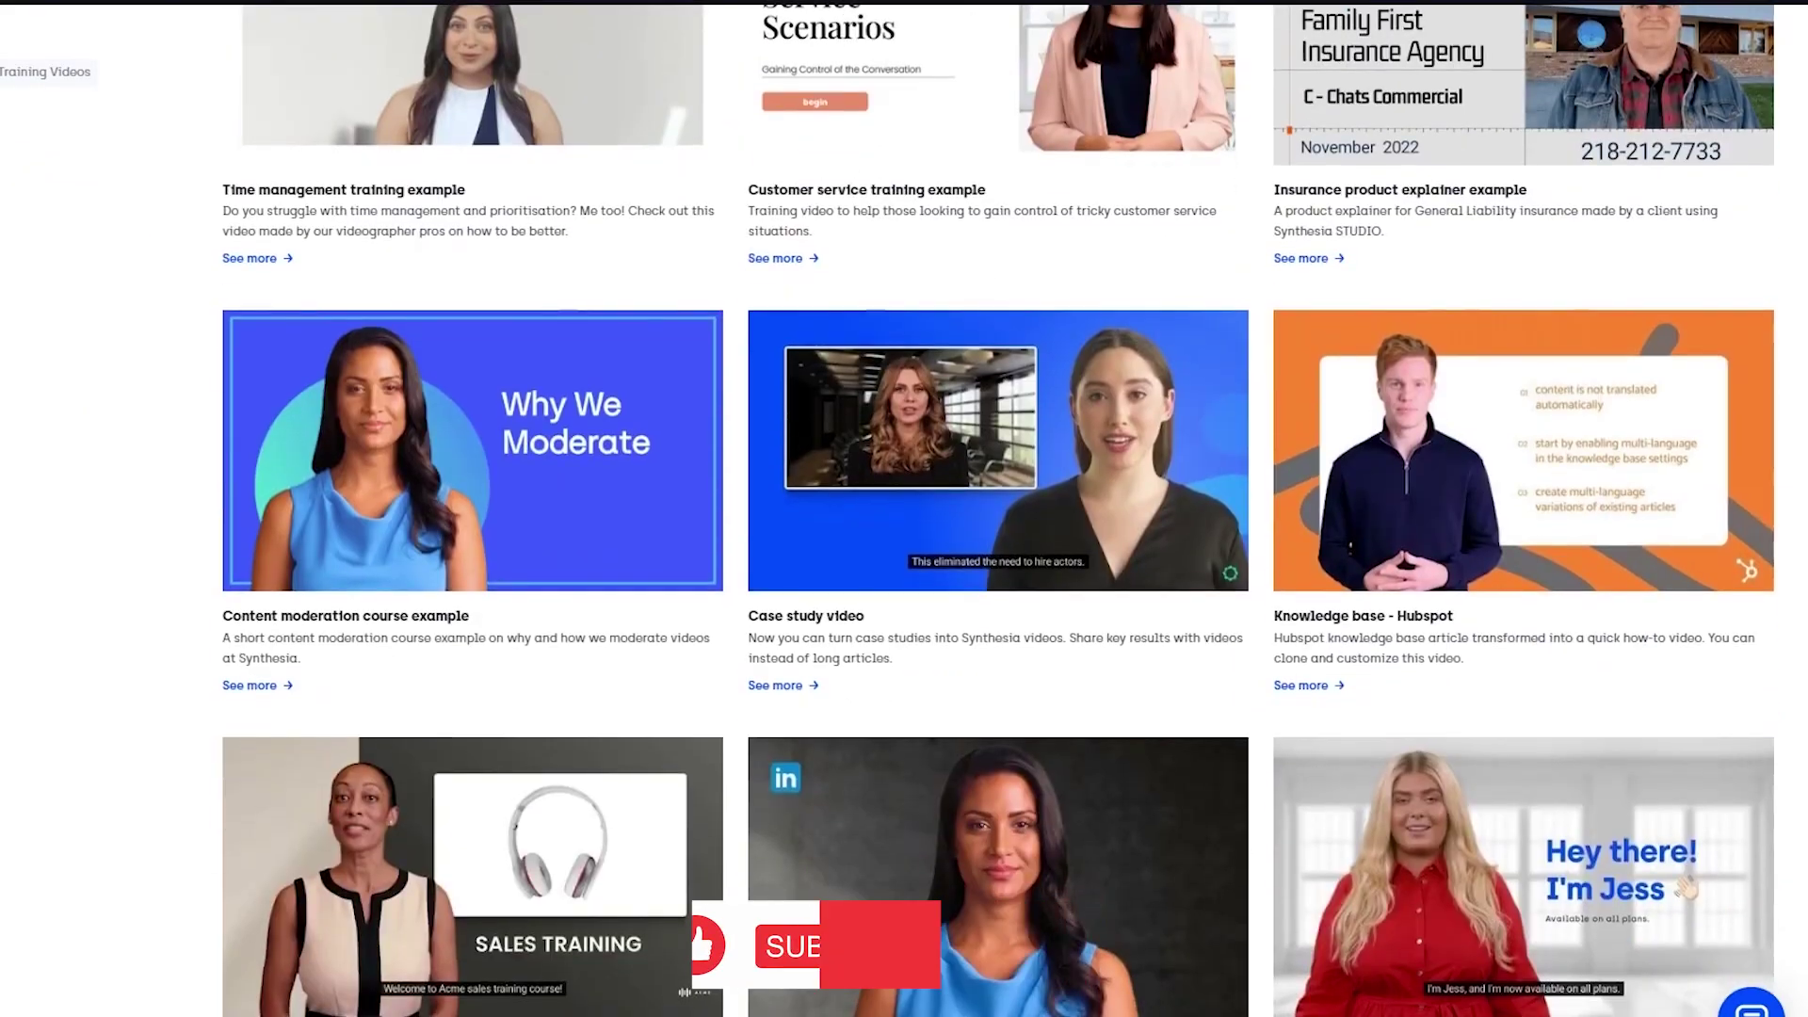
scroll(998, 509, down, 3)
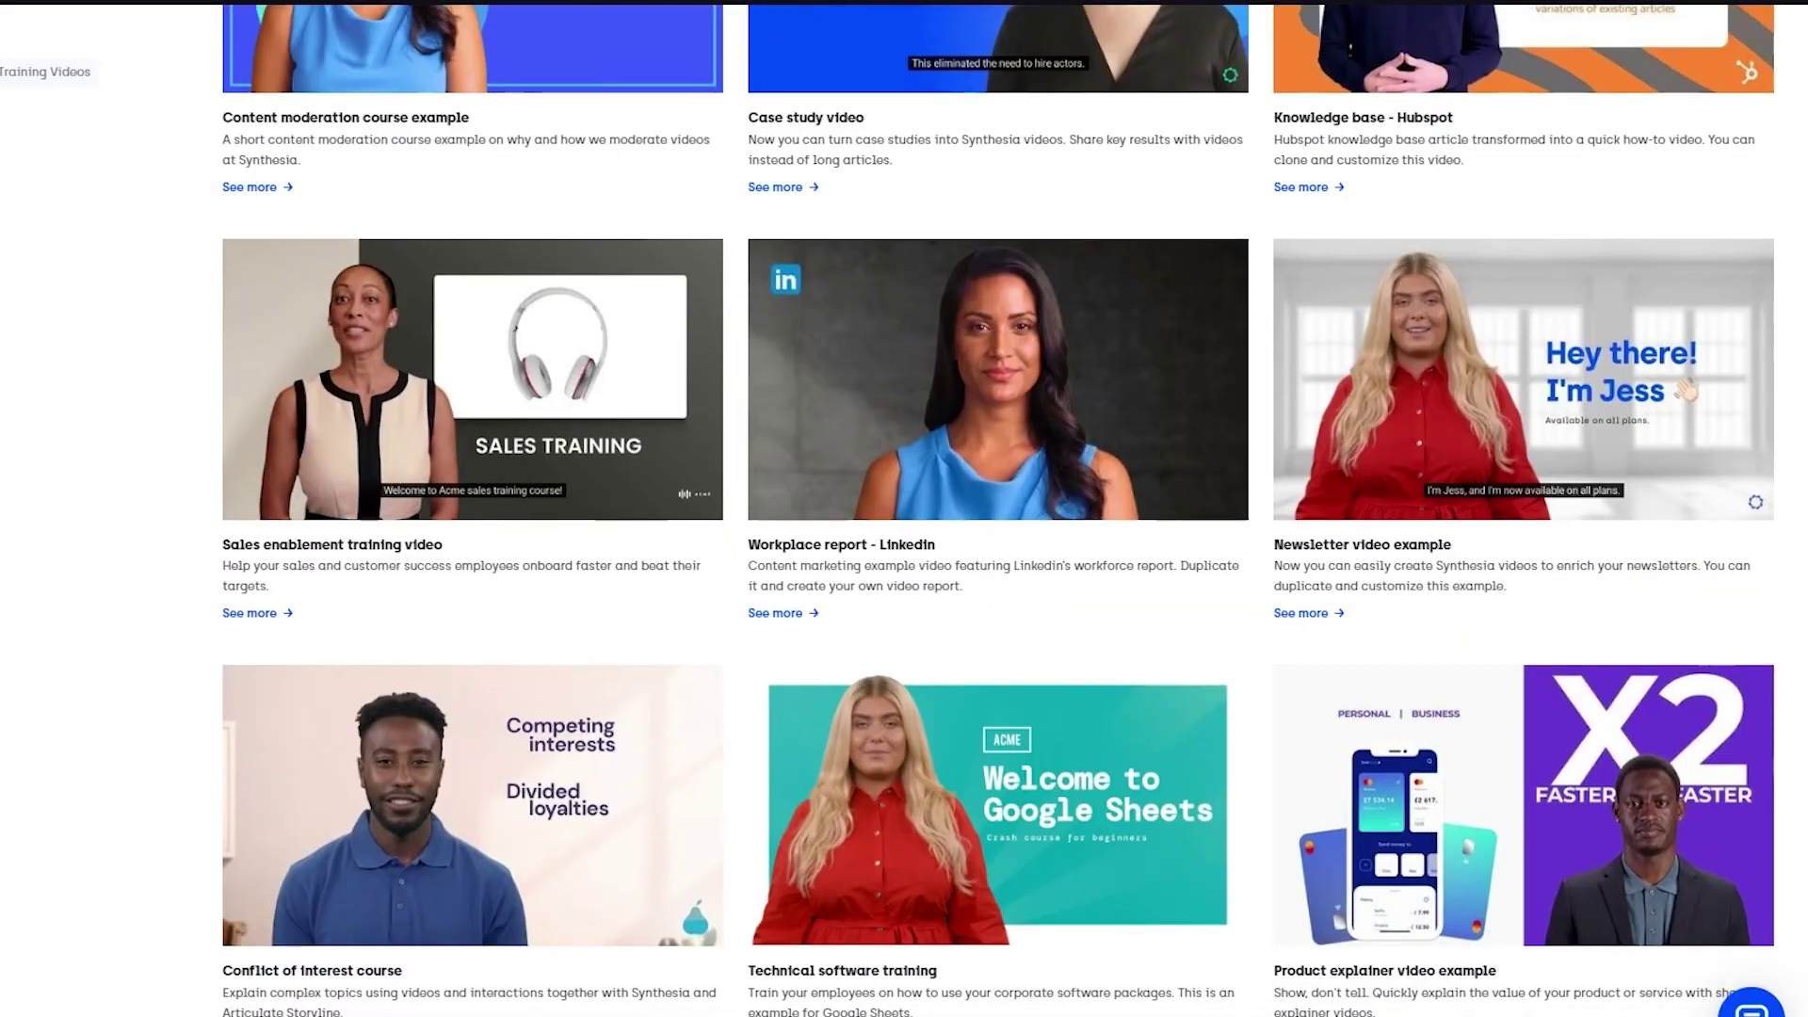
scroll(998, 509, down, 4)
scroll(998, 509, down, 4)
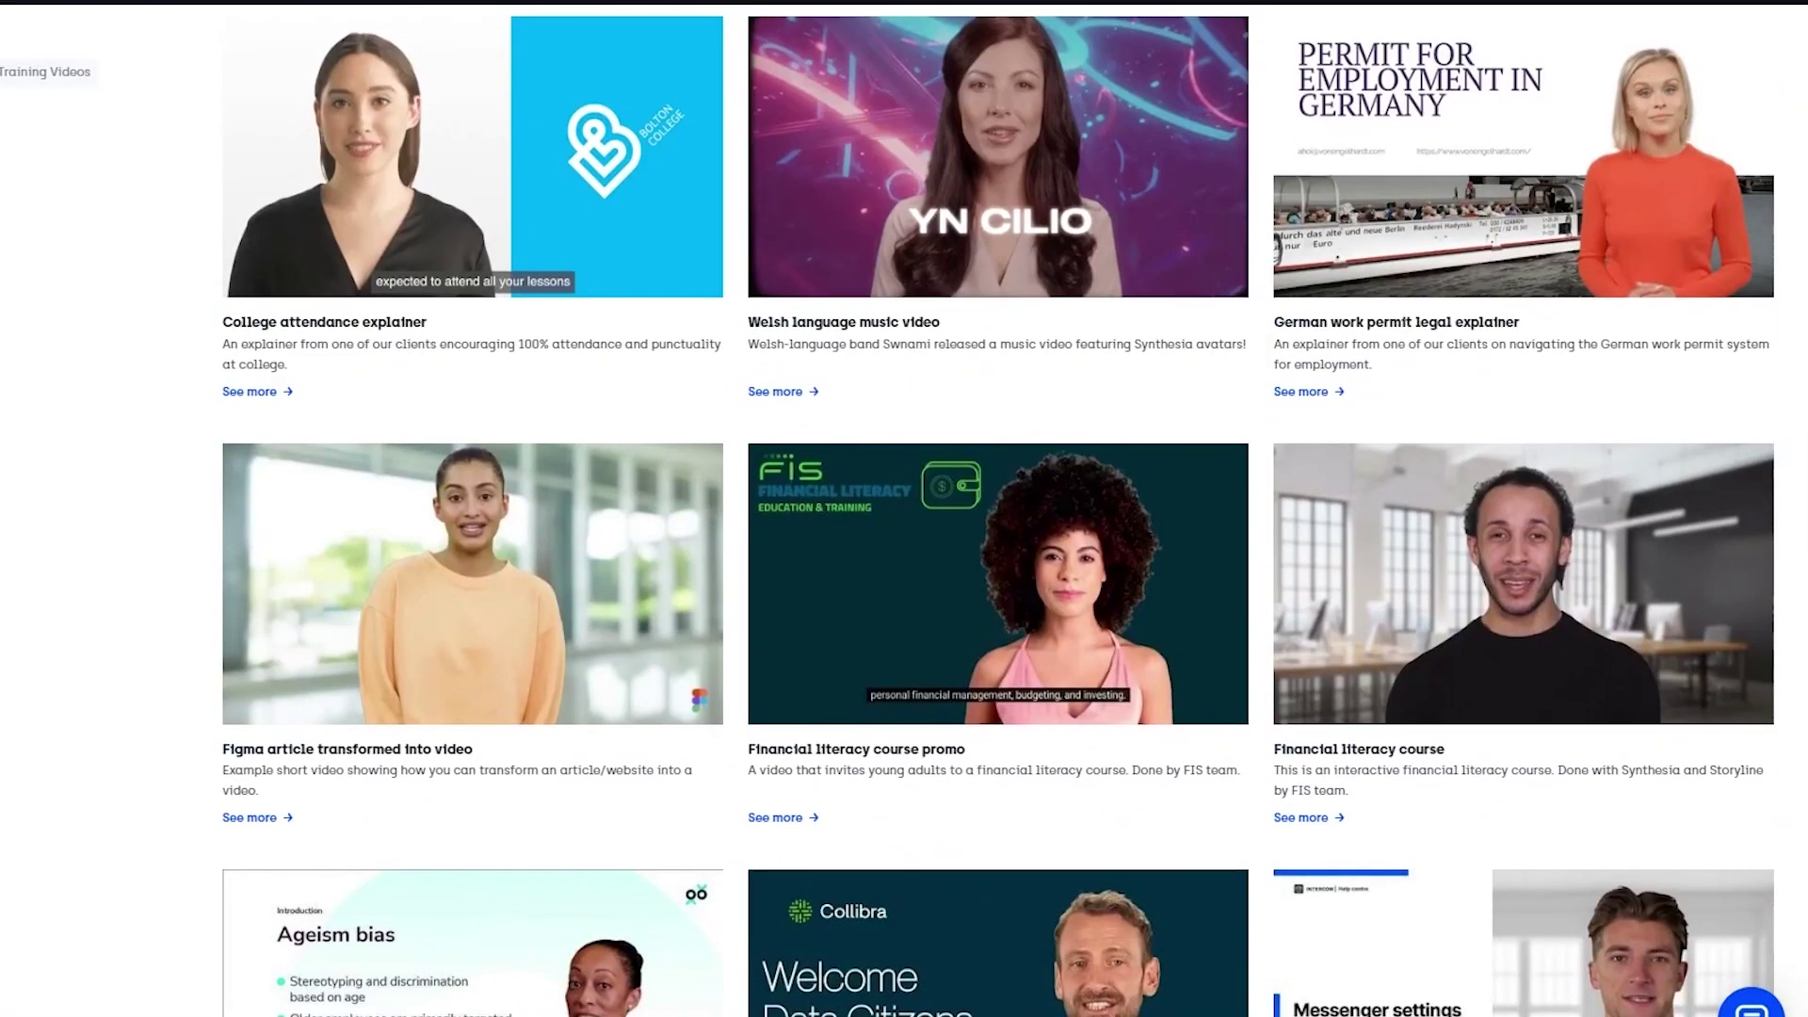
scroll(1238, 693, down, 4)
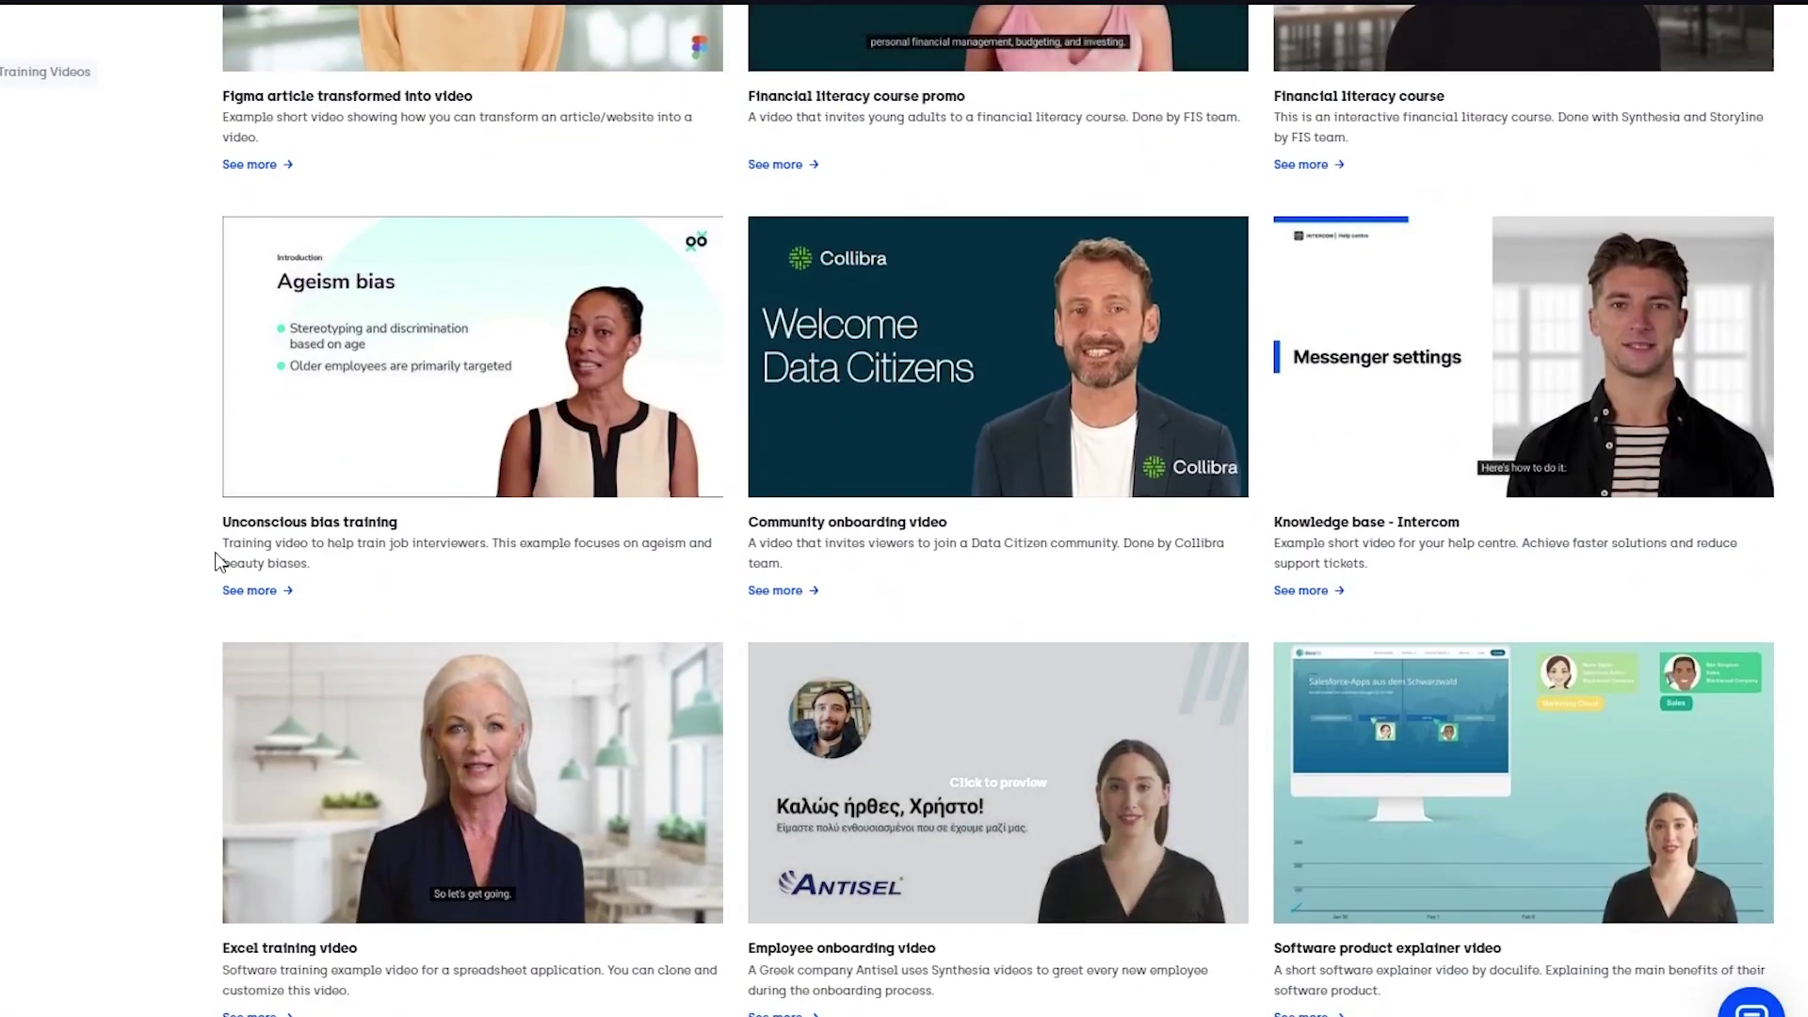
scroll(259, 564, down, 2)
scroll(174, 472, down, 2)
scroll(174, 472, down, 3)
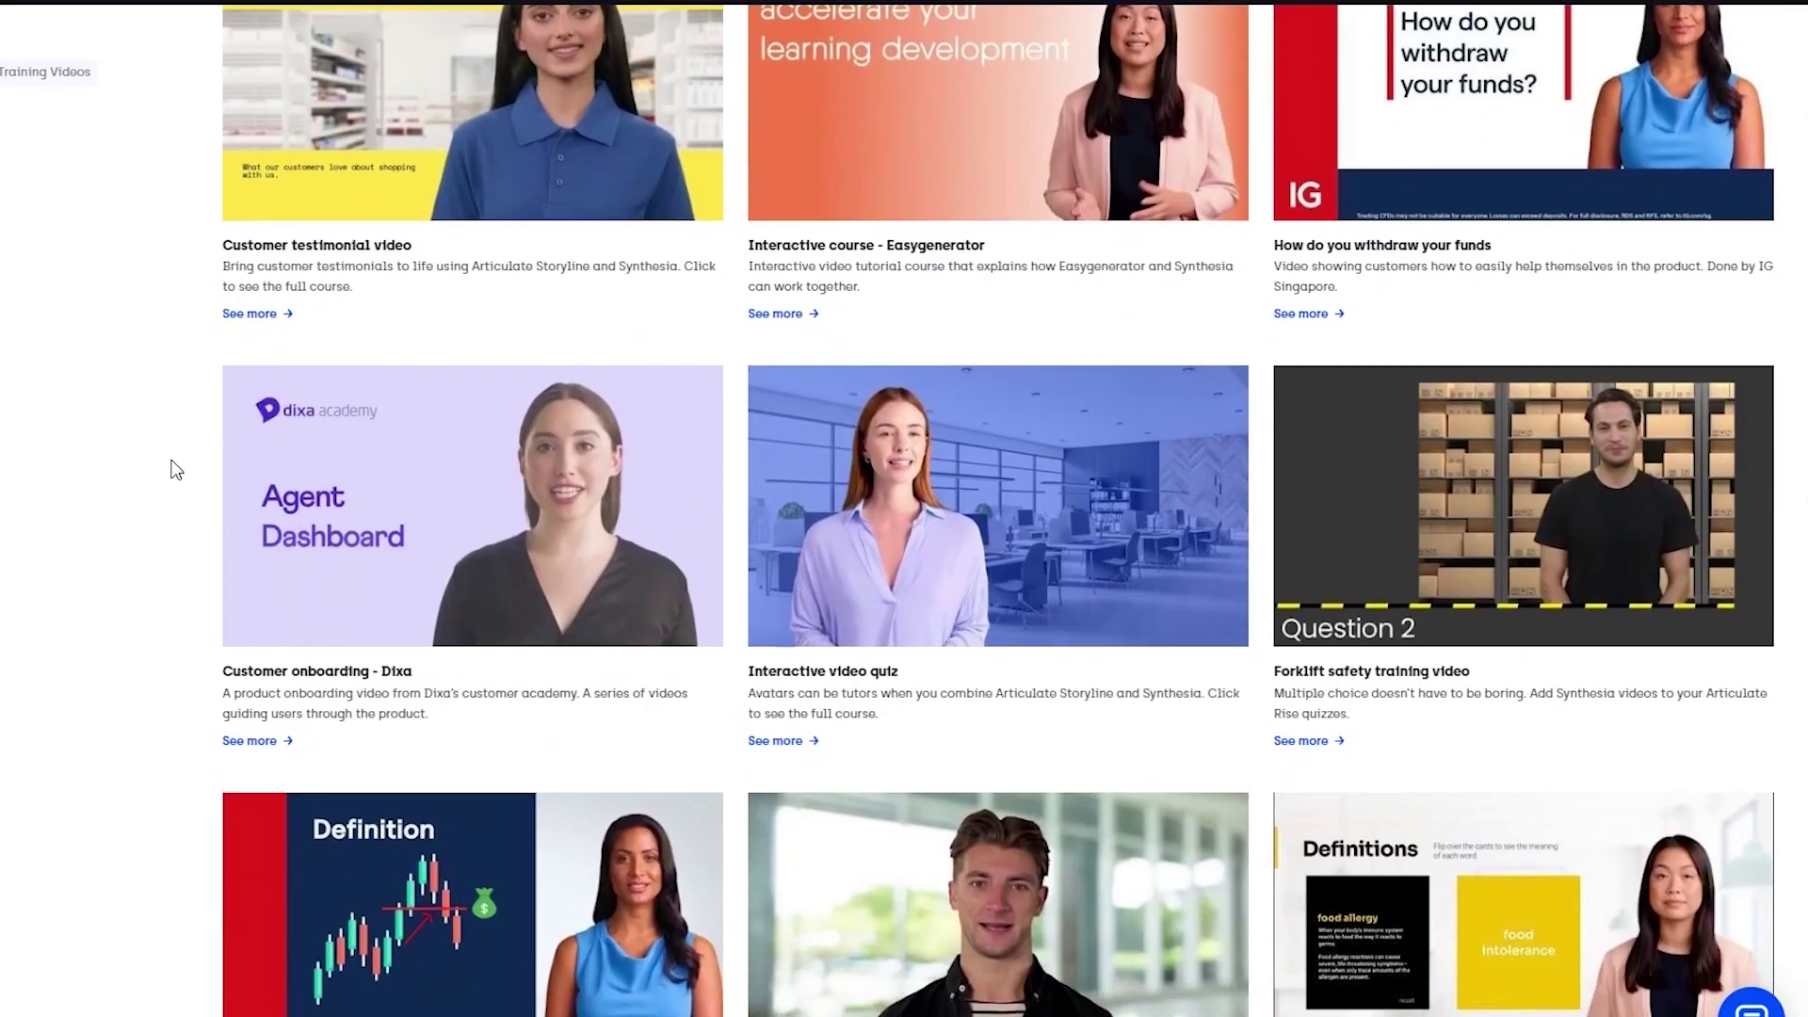
scroll(173, 469, down, 4)
scroll(199, 564, down, 3)
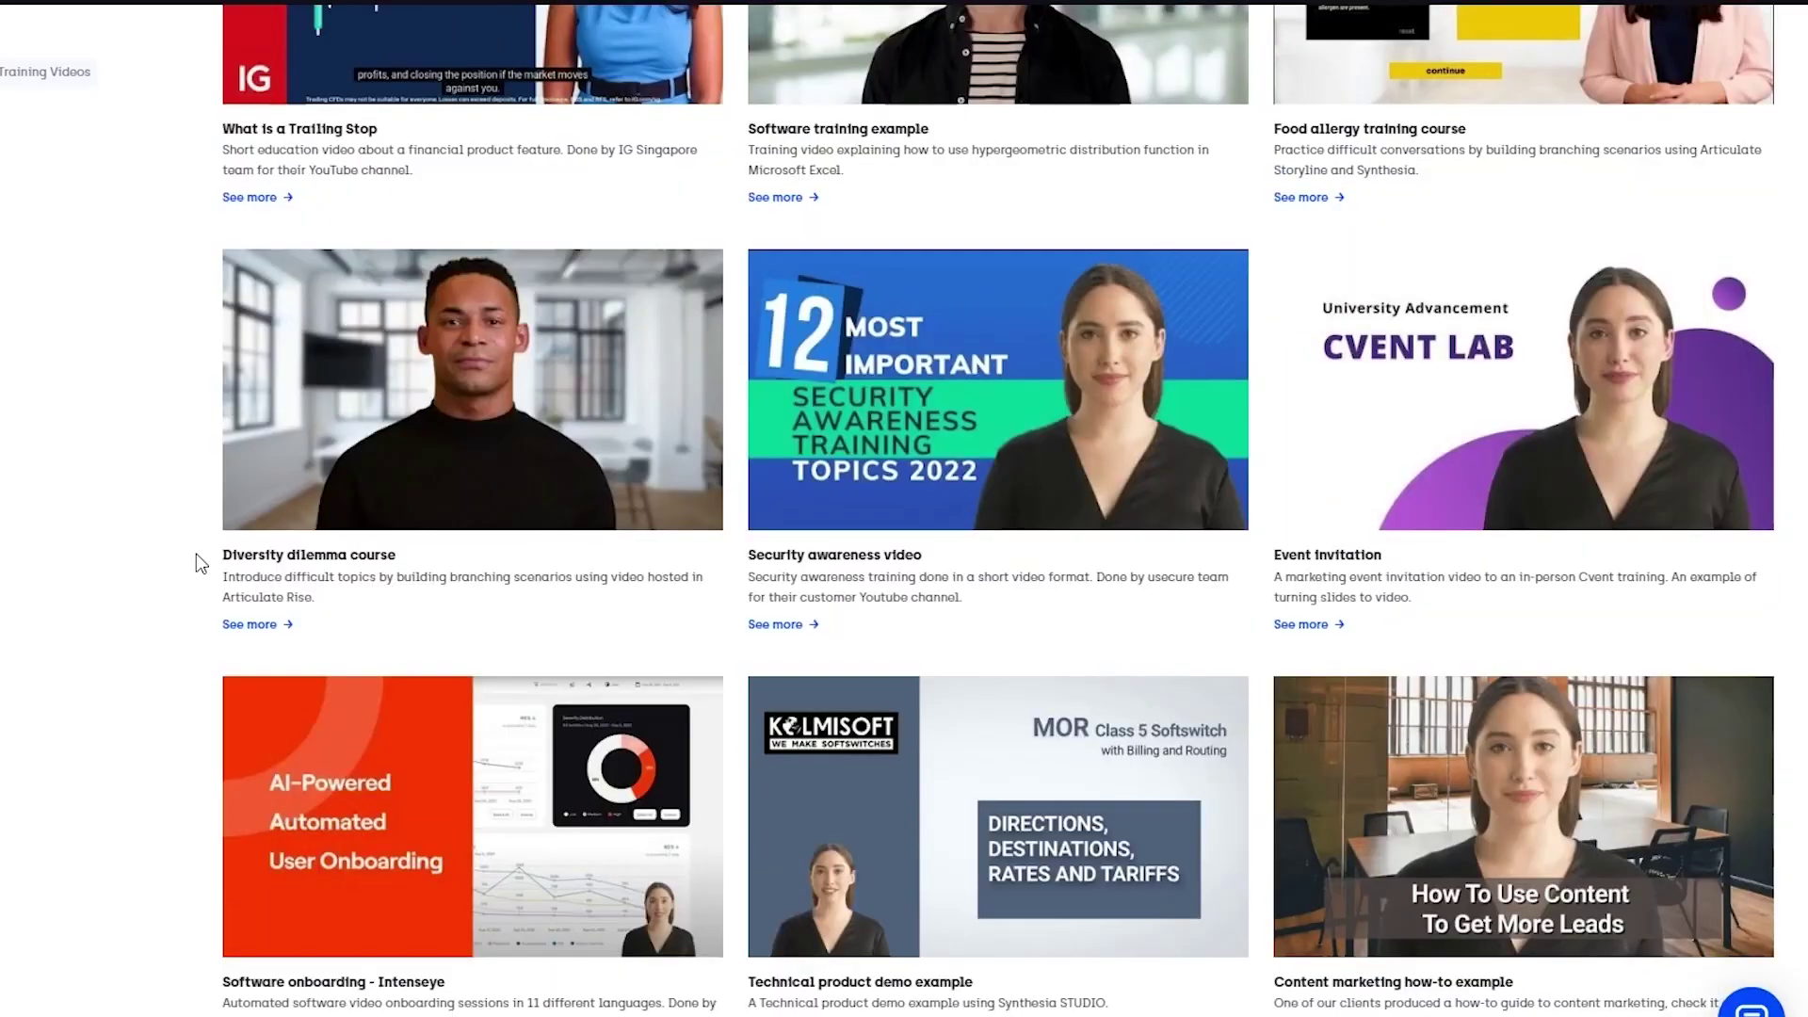
scroll(200, 564, down, 5)
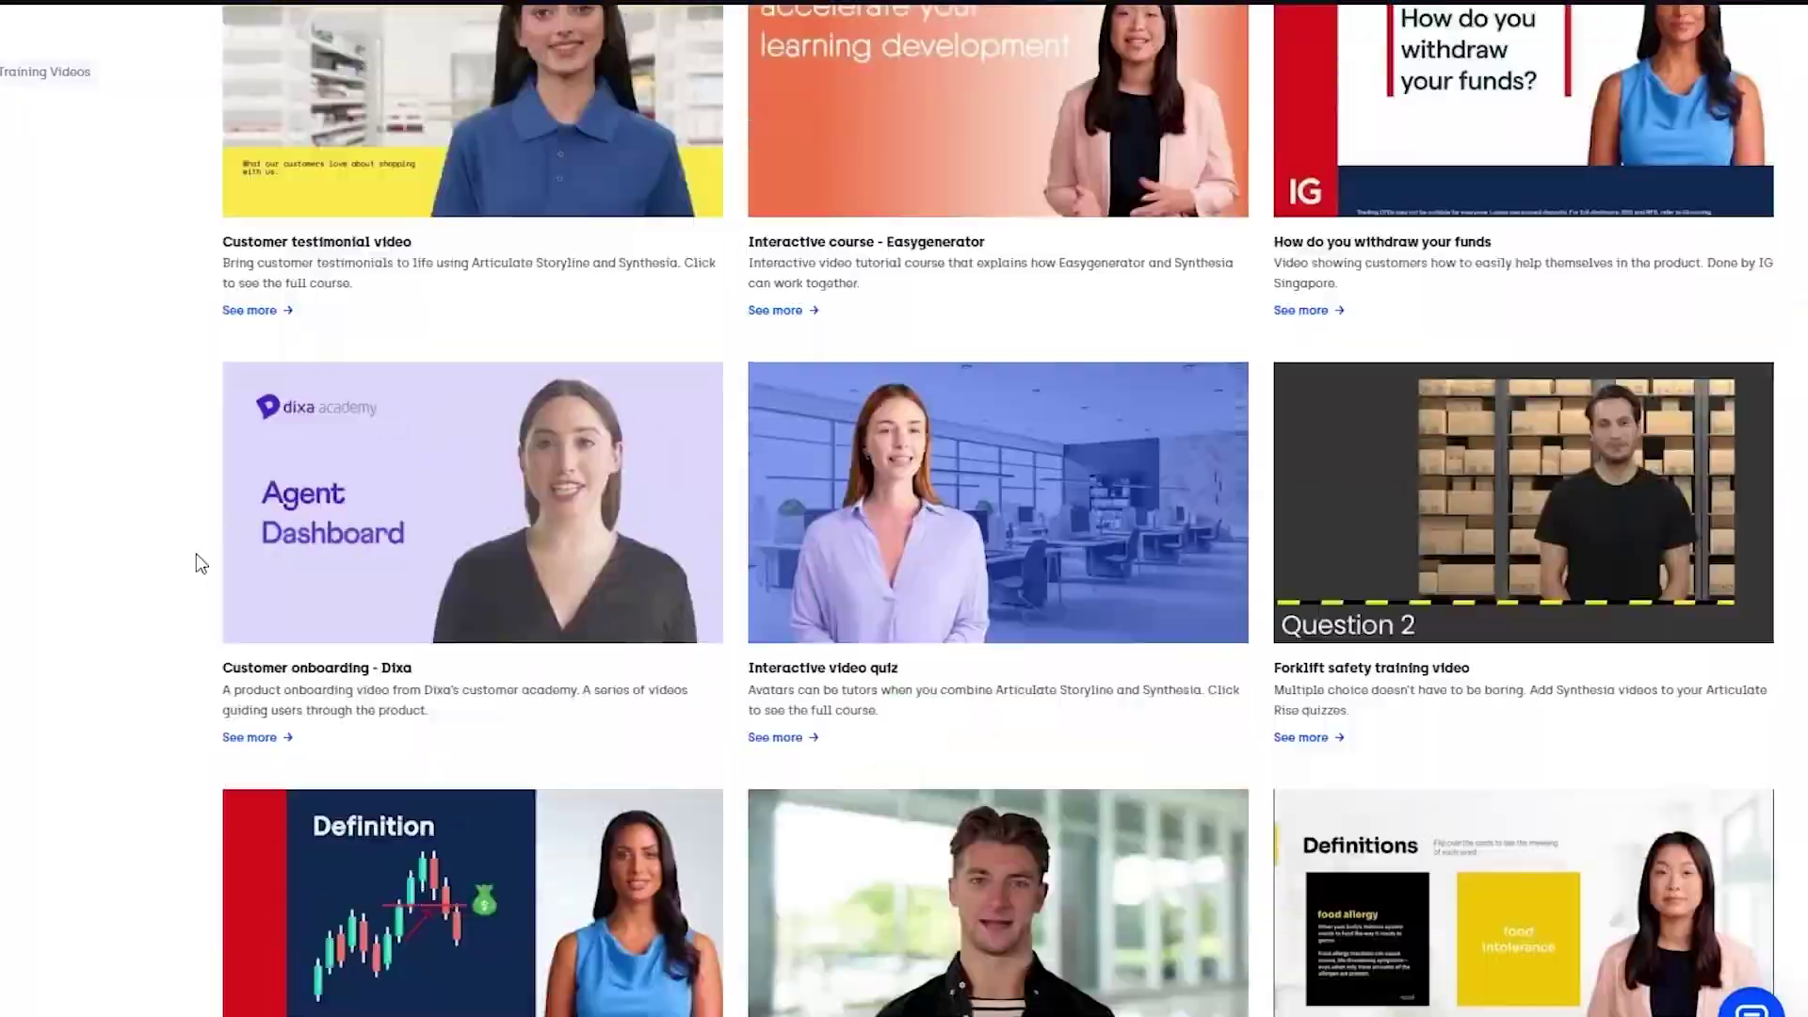
scroll(199, 564, up, 10)
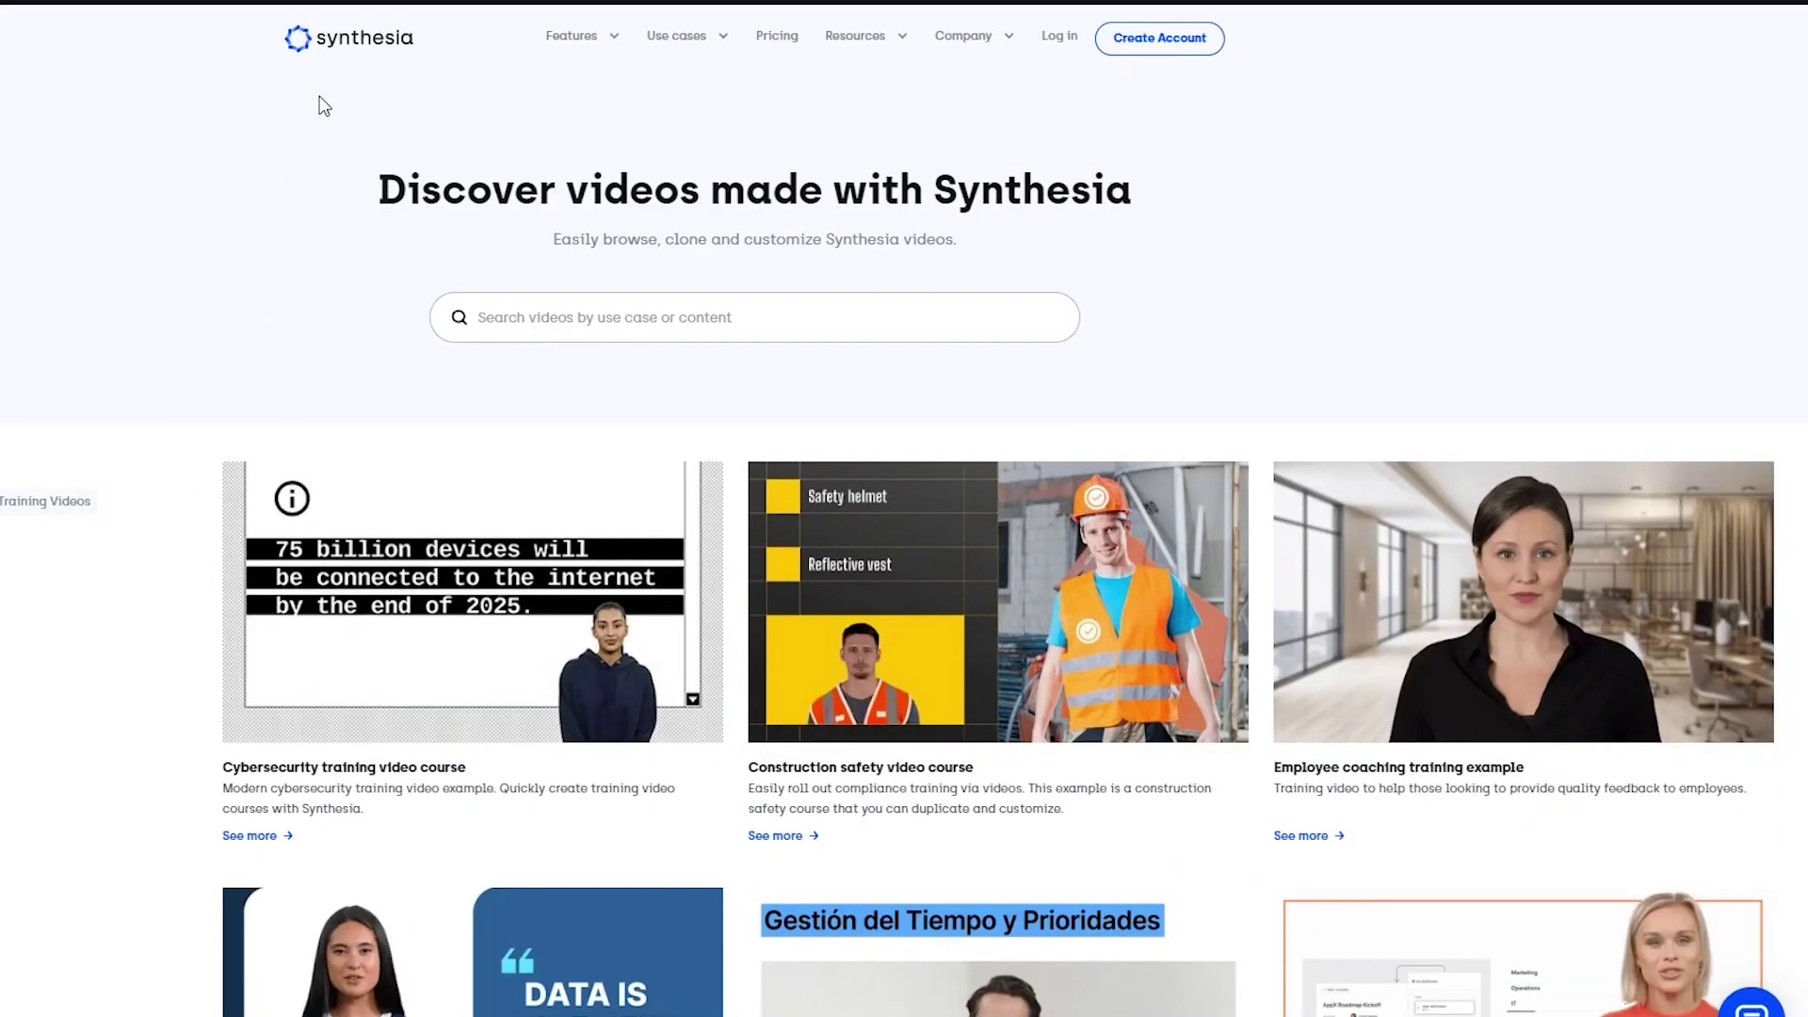
Go back to the Synthesia homepage using the site logo.
click(319, 51)
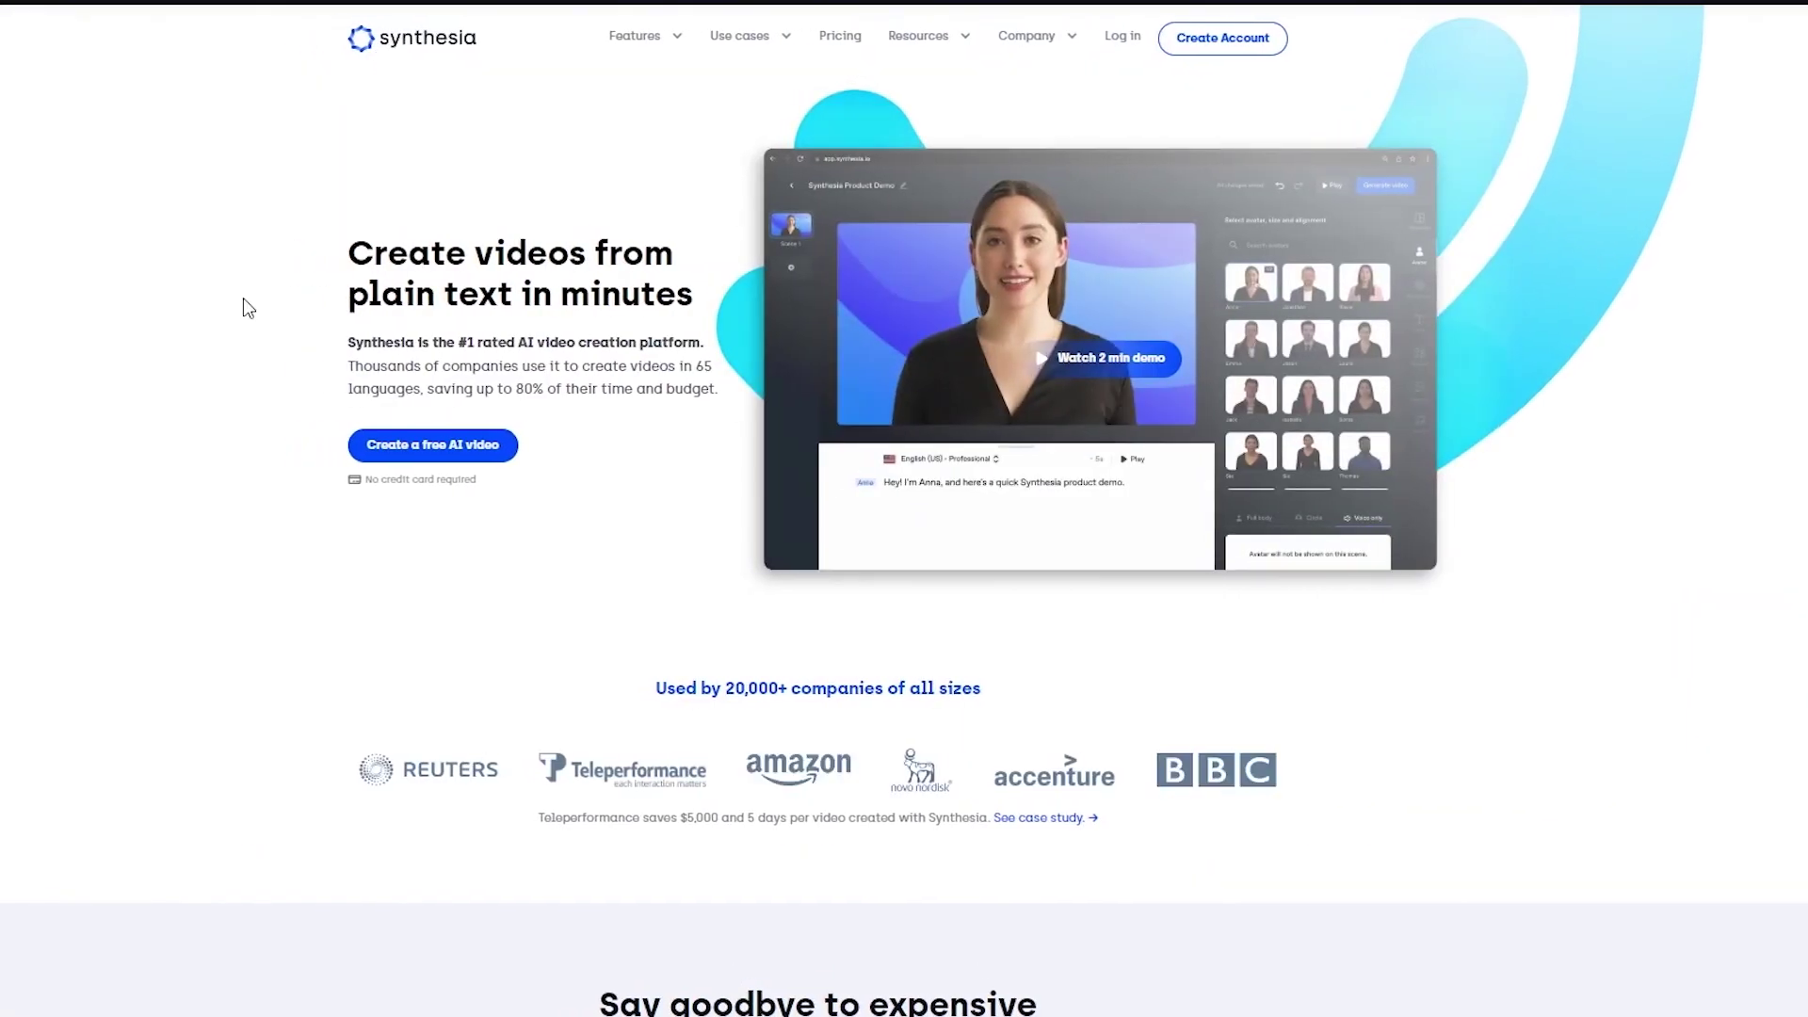
scroll(243, 300, down, 4)
scroll(243, 301, down, 4)
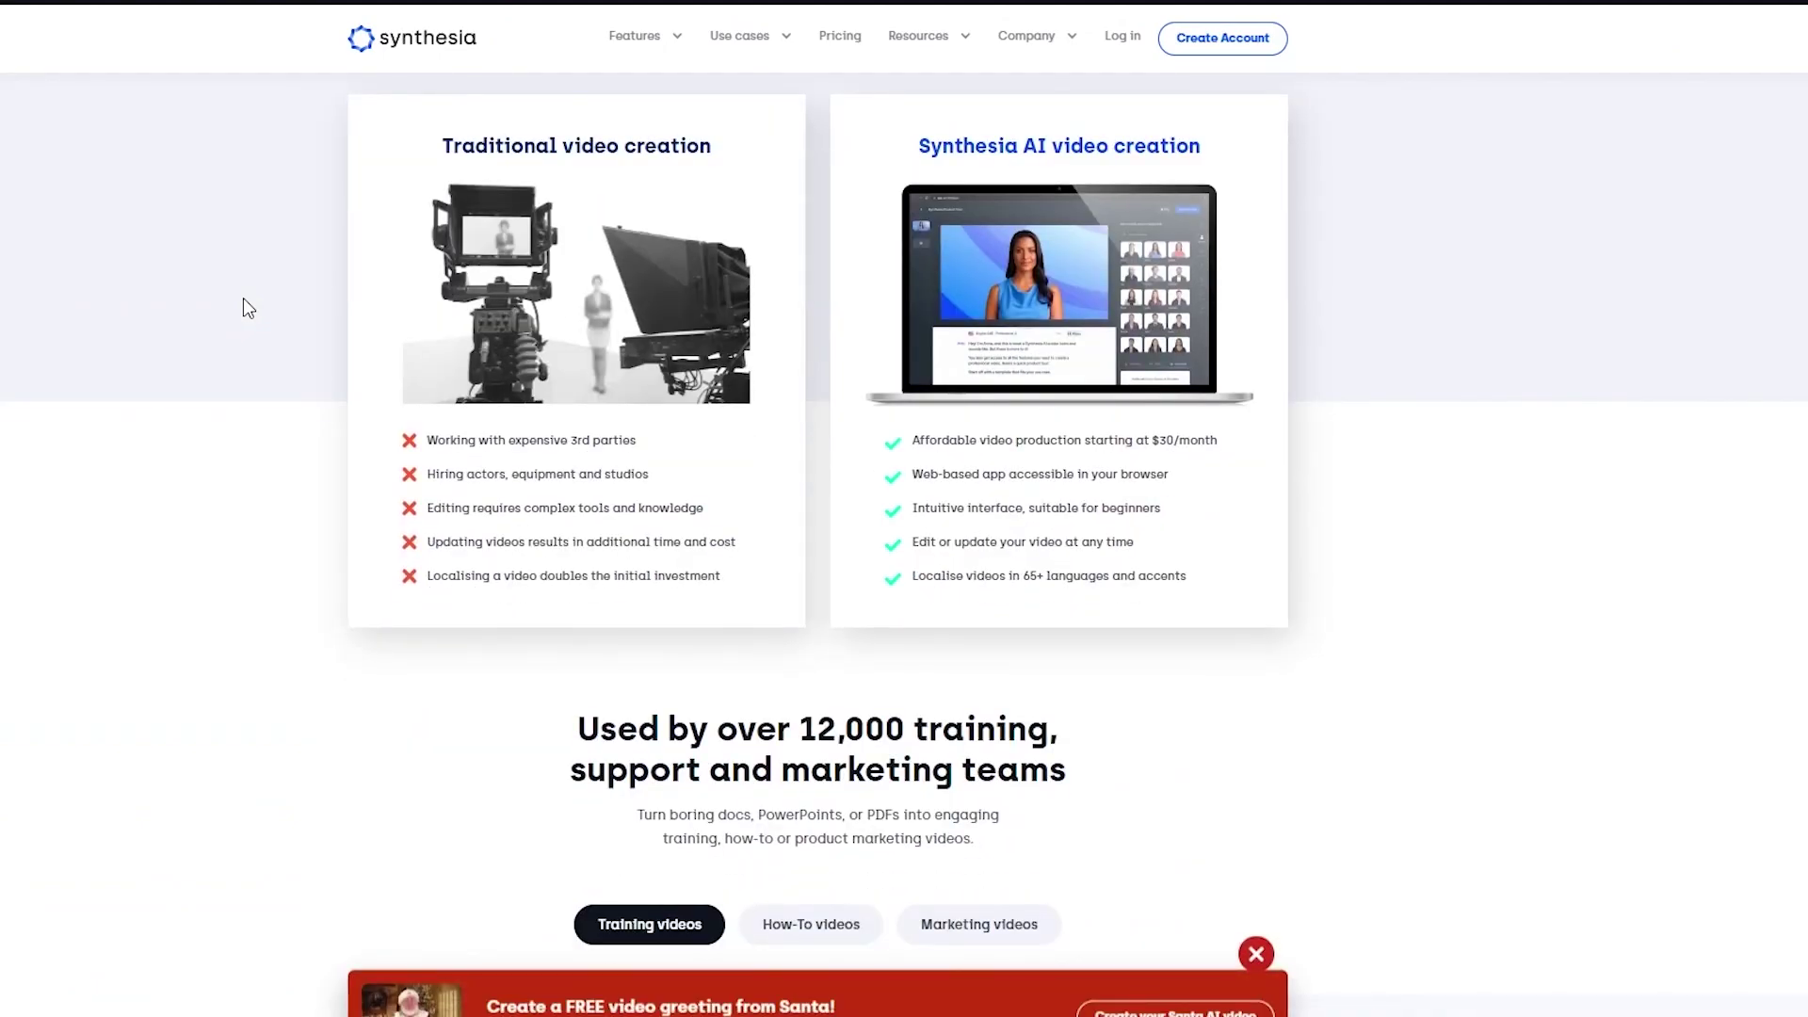
scroll(243, 307, down, 4)
scroll(243, 307, down, 5)
scroll(244, 298, up, 15)
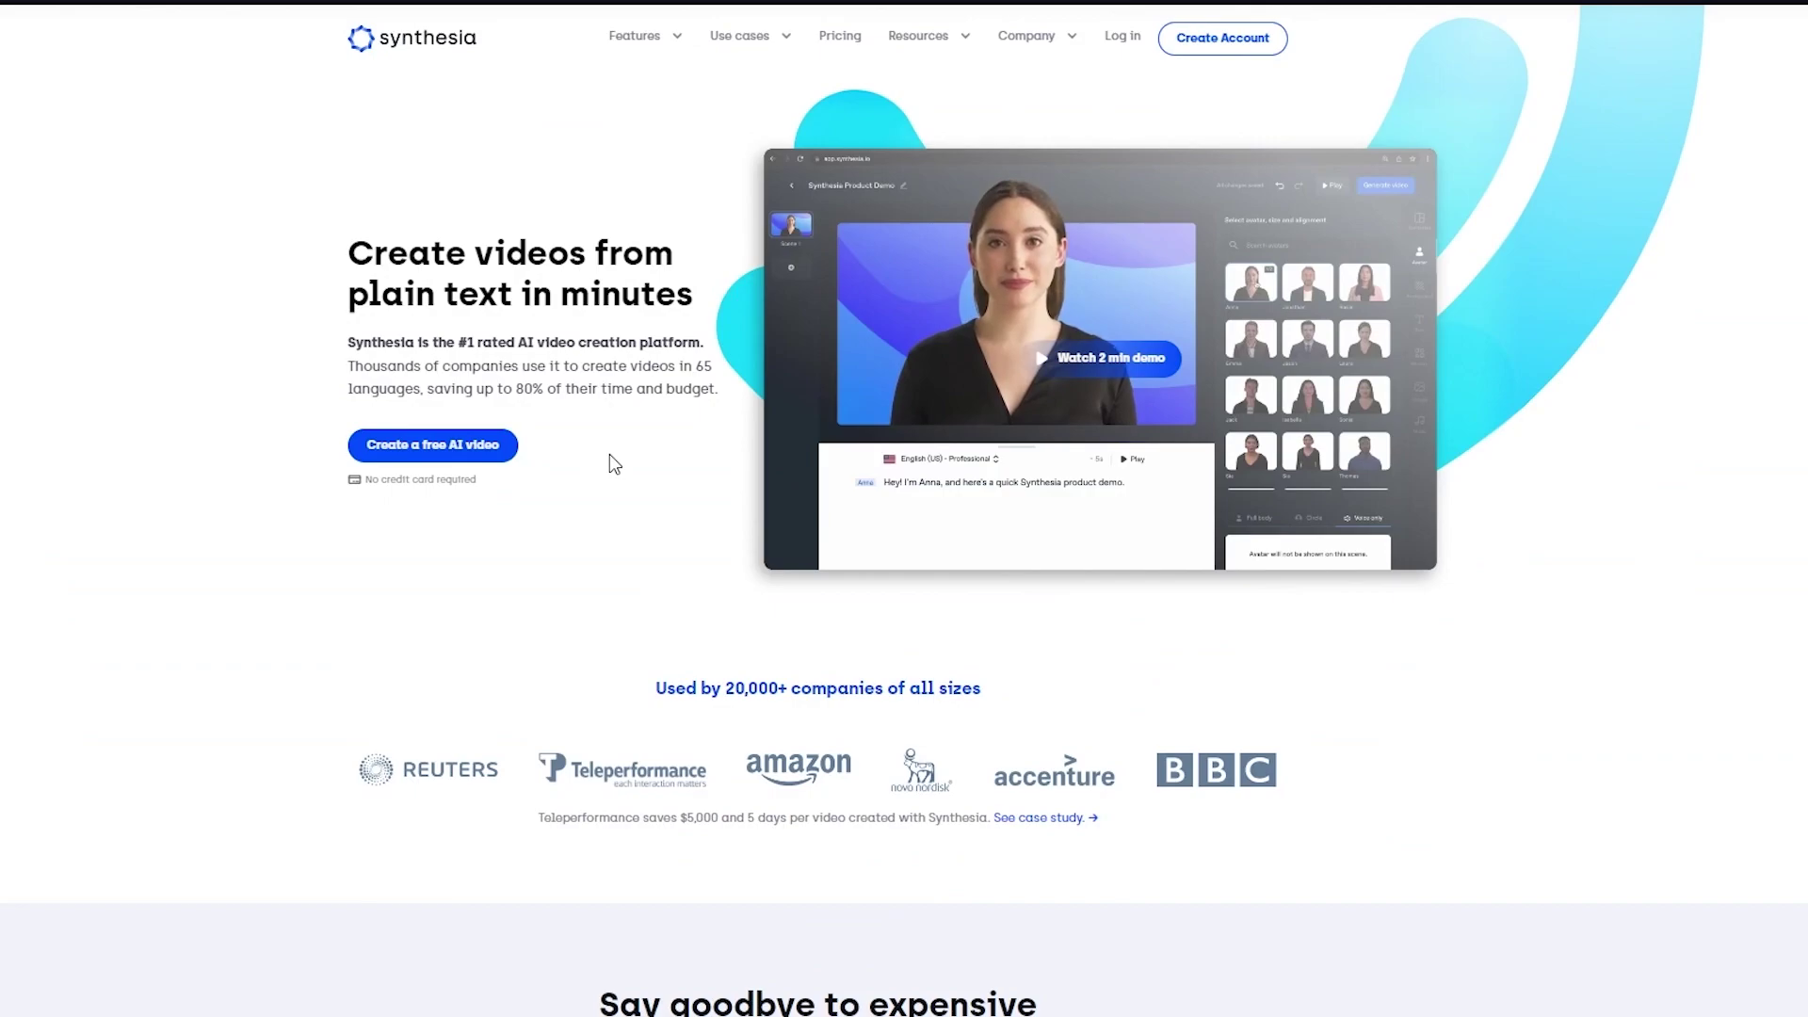
Start a free AI video, preview the Compliment and Synthesia Demo templates, then choose How-To Video.
click(480, 456)
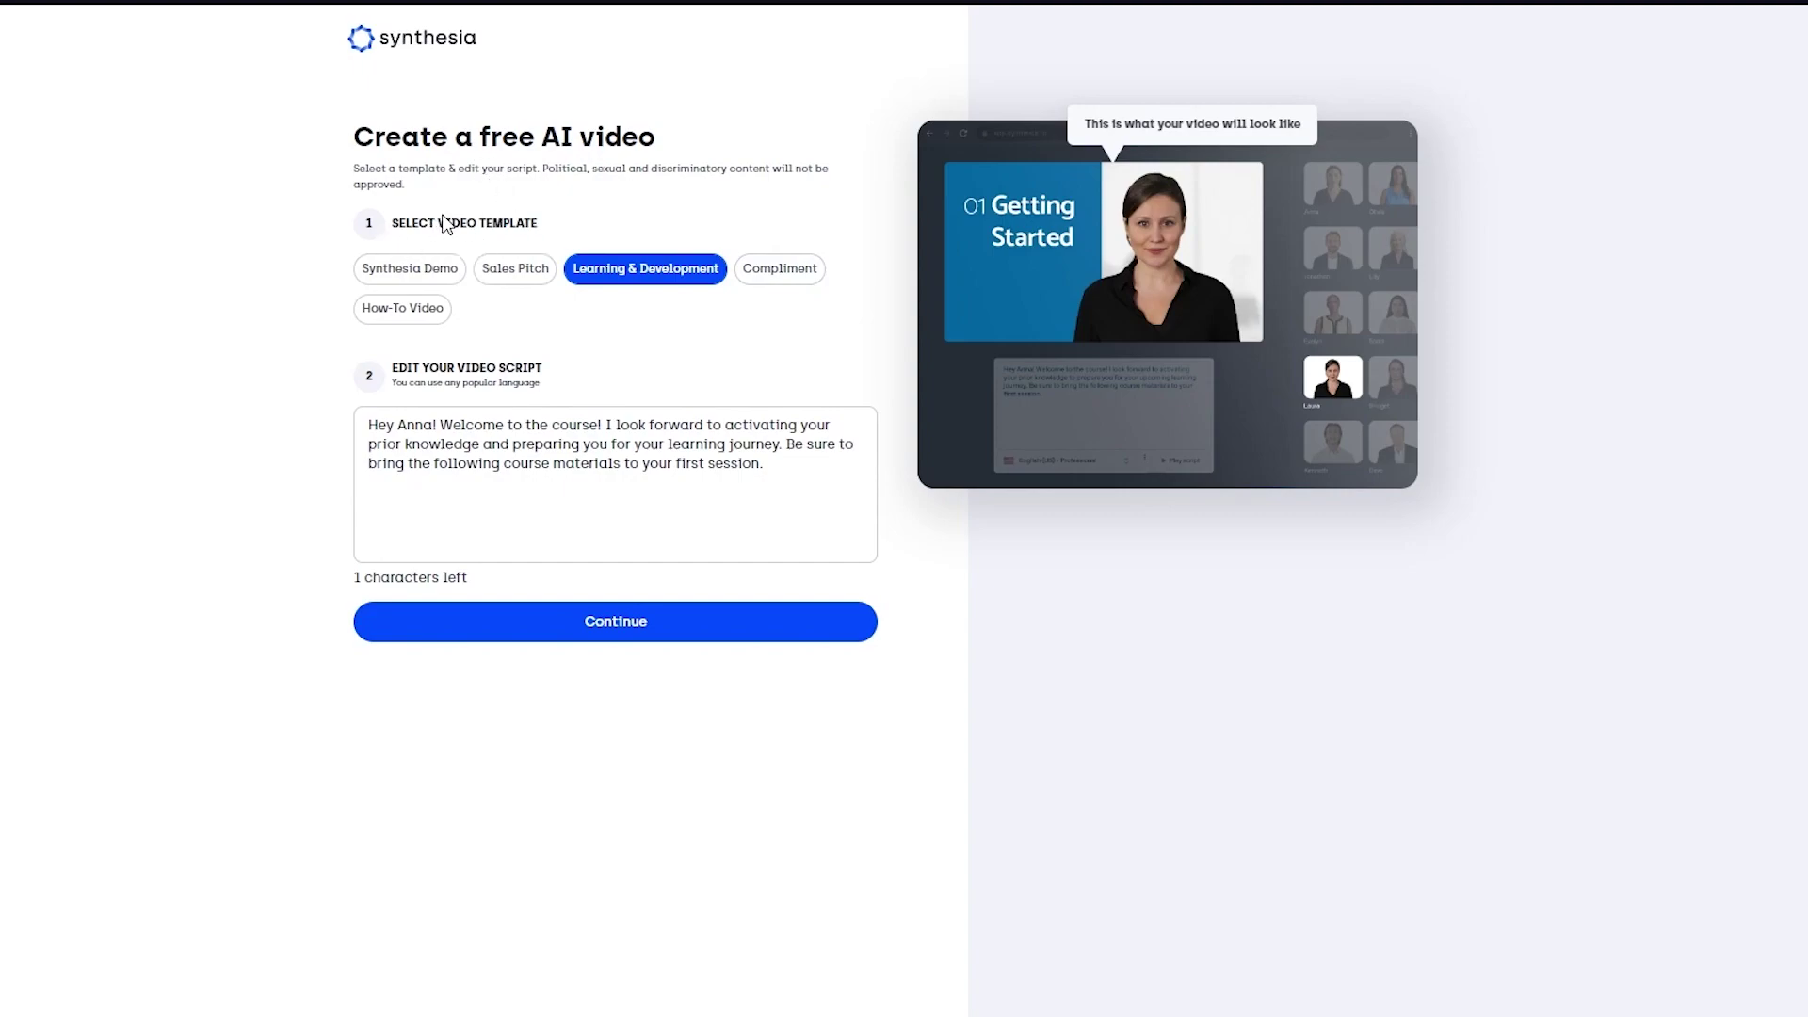
click(770, 276)
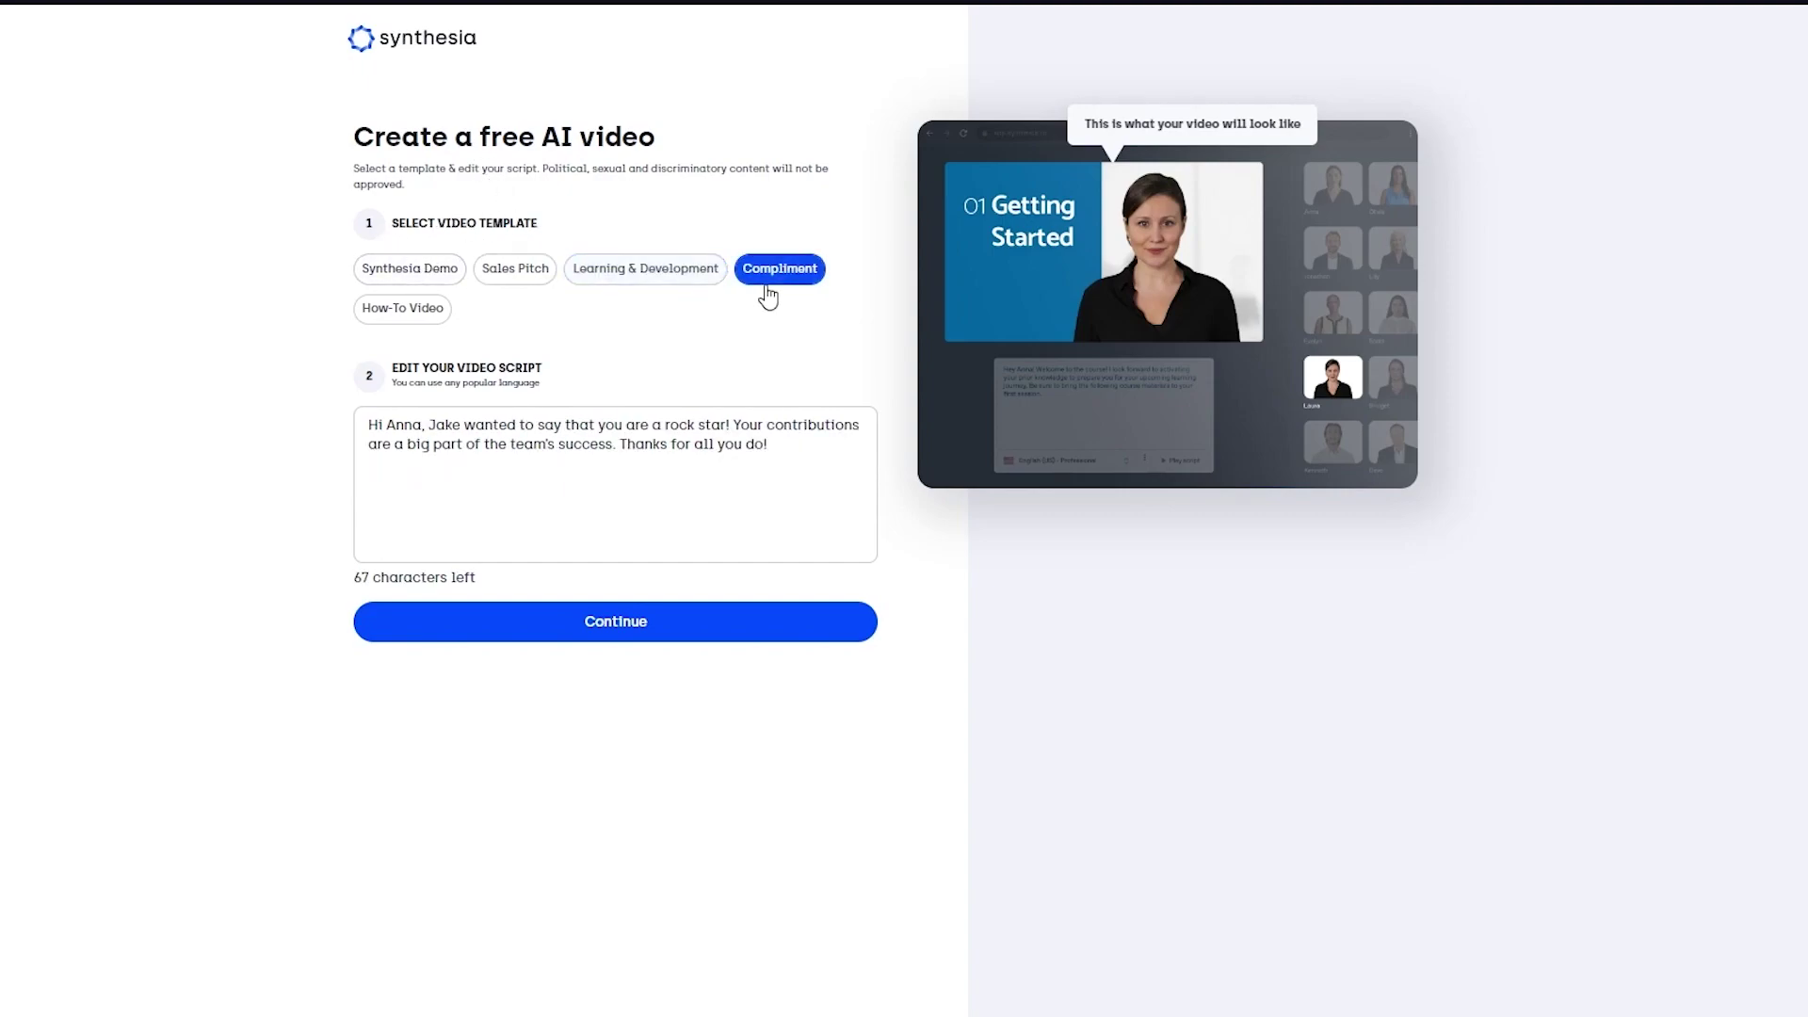
click(432, 275)
click(424, 308)
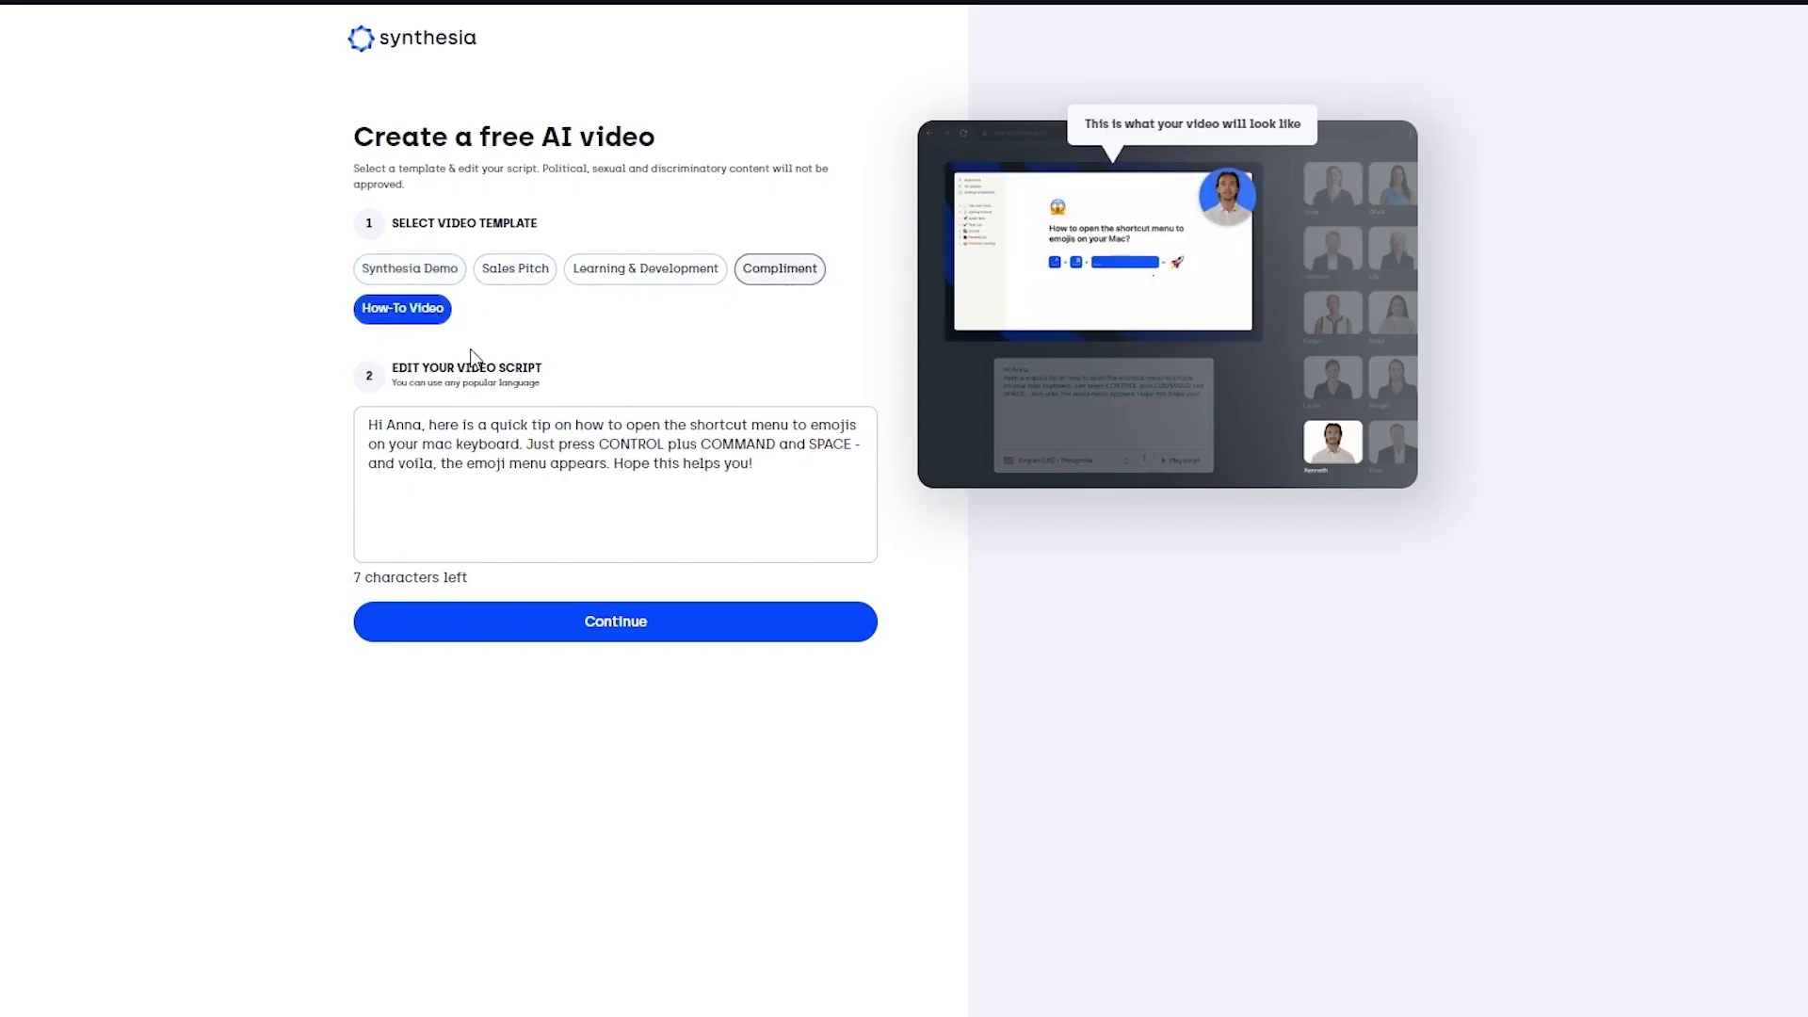
scroll(456, 367, down, 2)
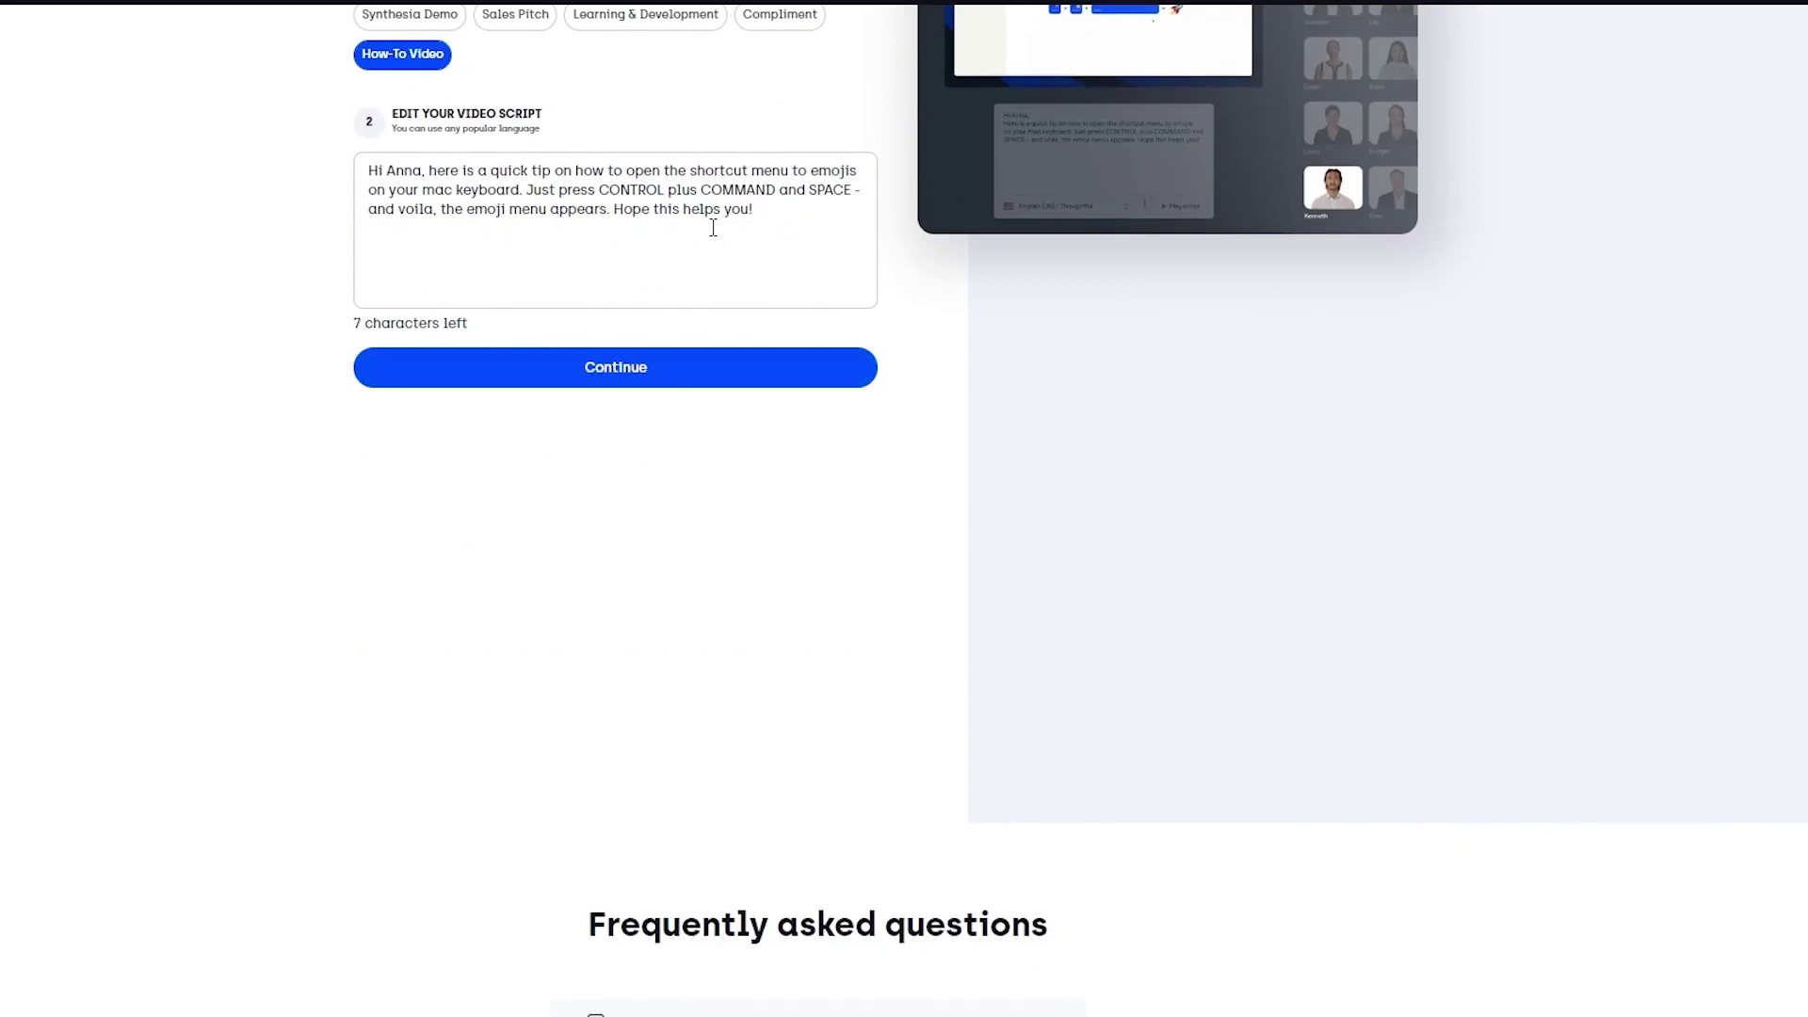
scroll(714, 228, up, 1)
drag(778, 352, 339, 311)
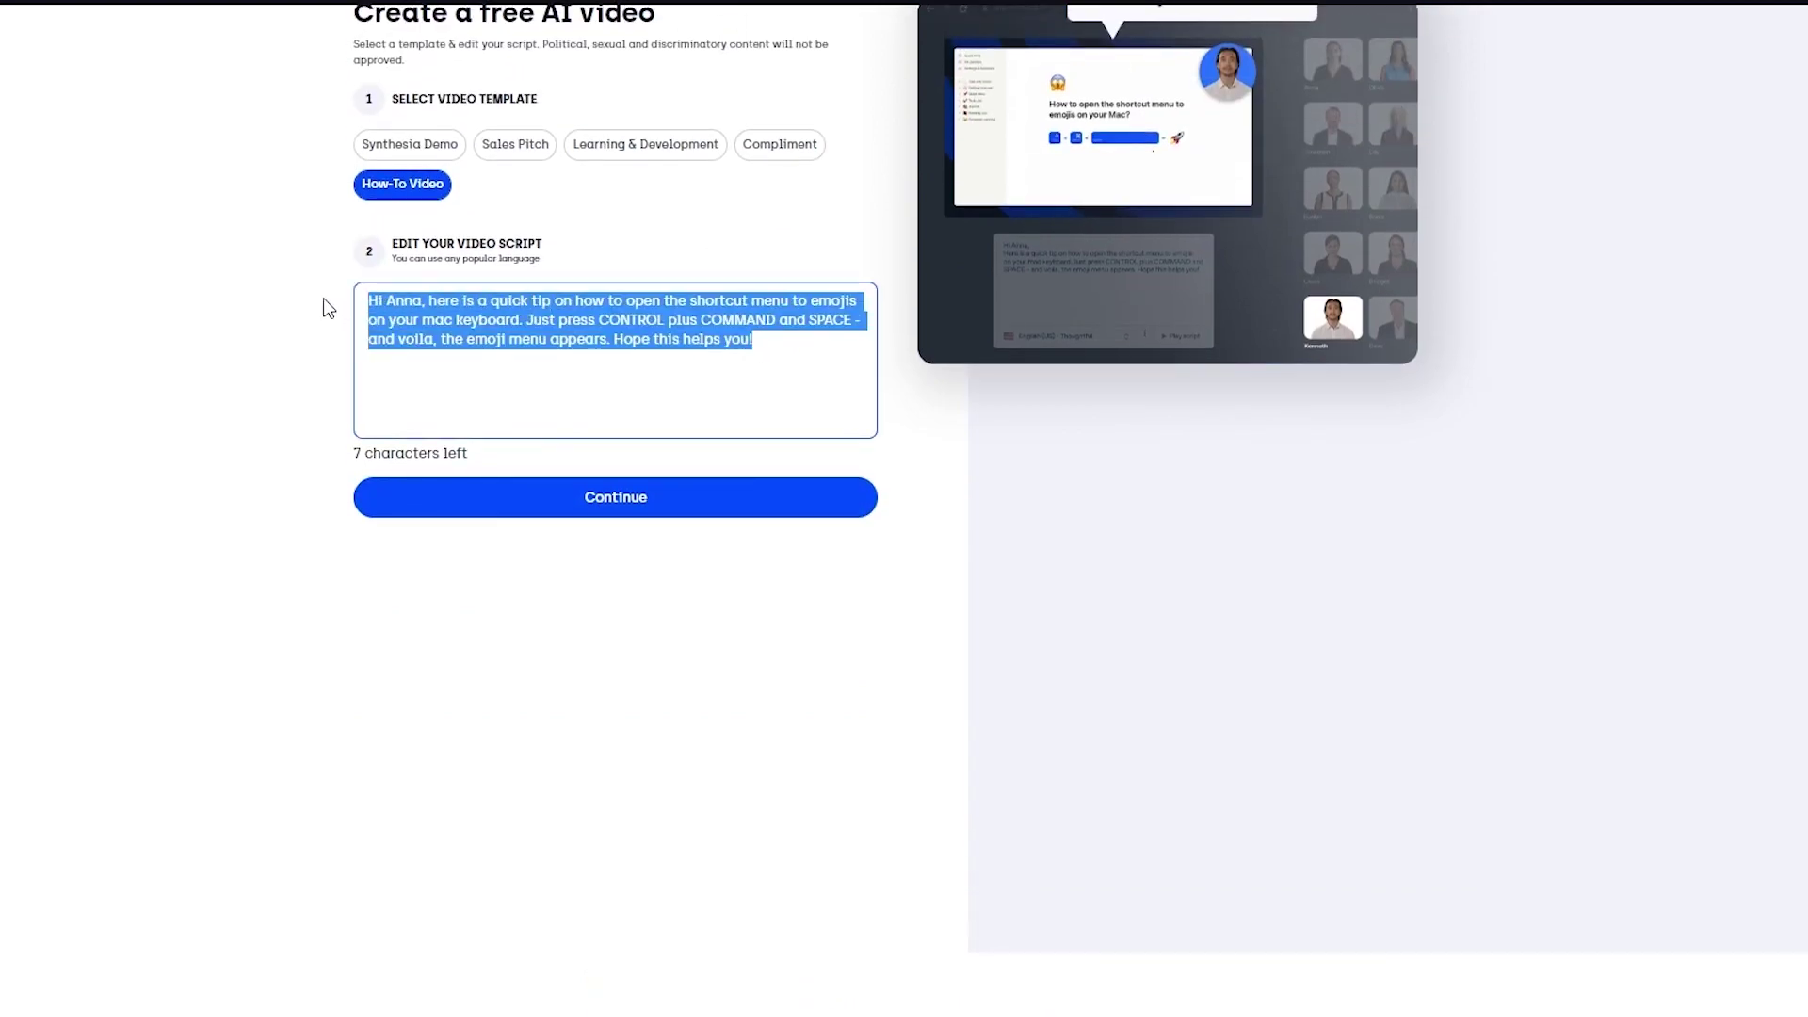
text(h)
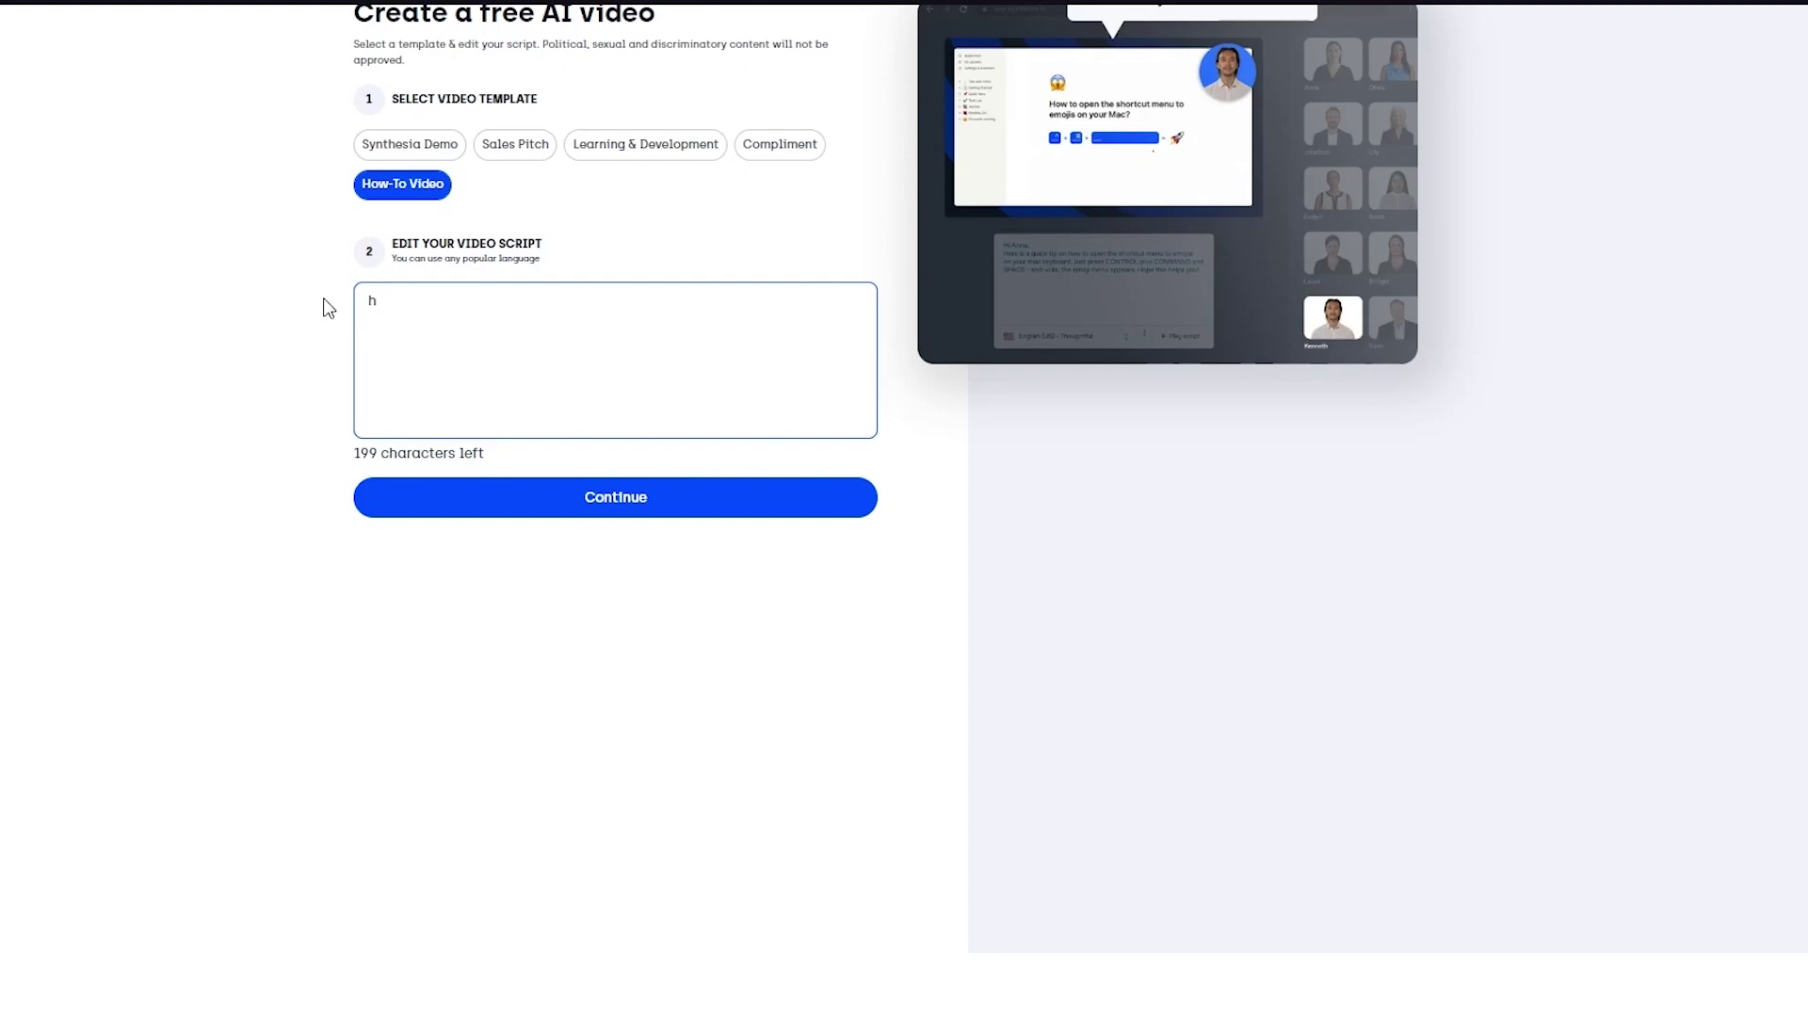
Restore the How-To script, delete its last two lines, and select the rest to replace.
key(ctrl+z)
click(485, 376)
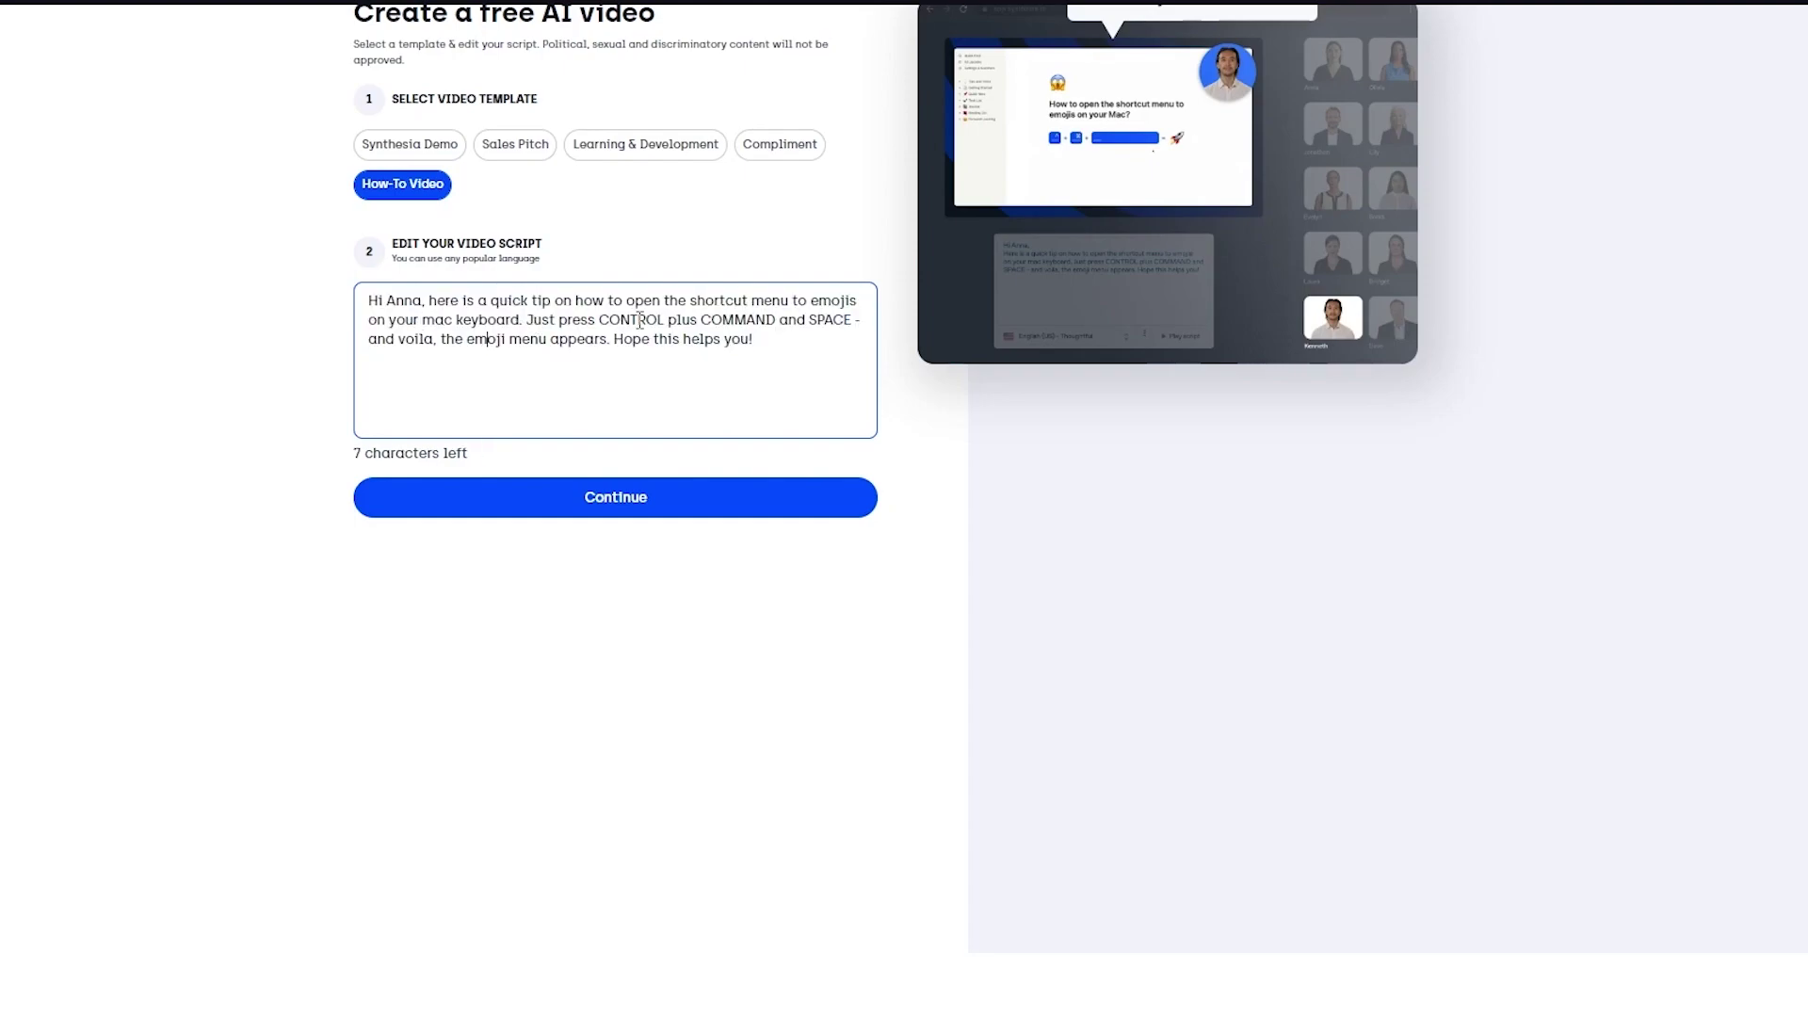
drag(773, 339, 215, 333)
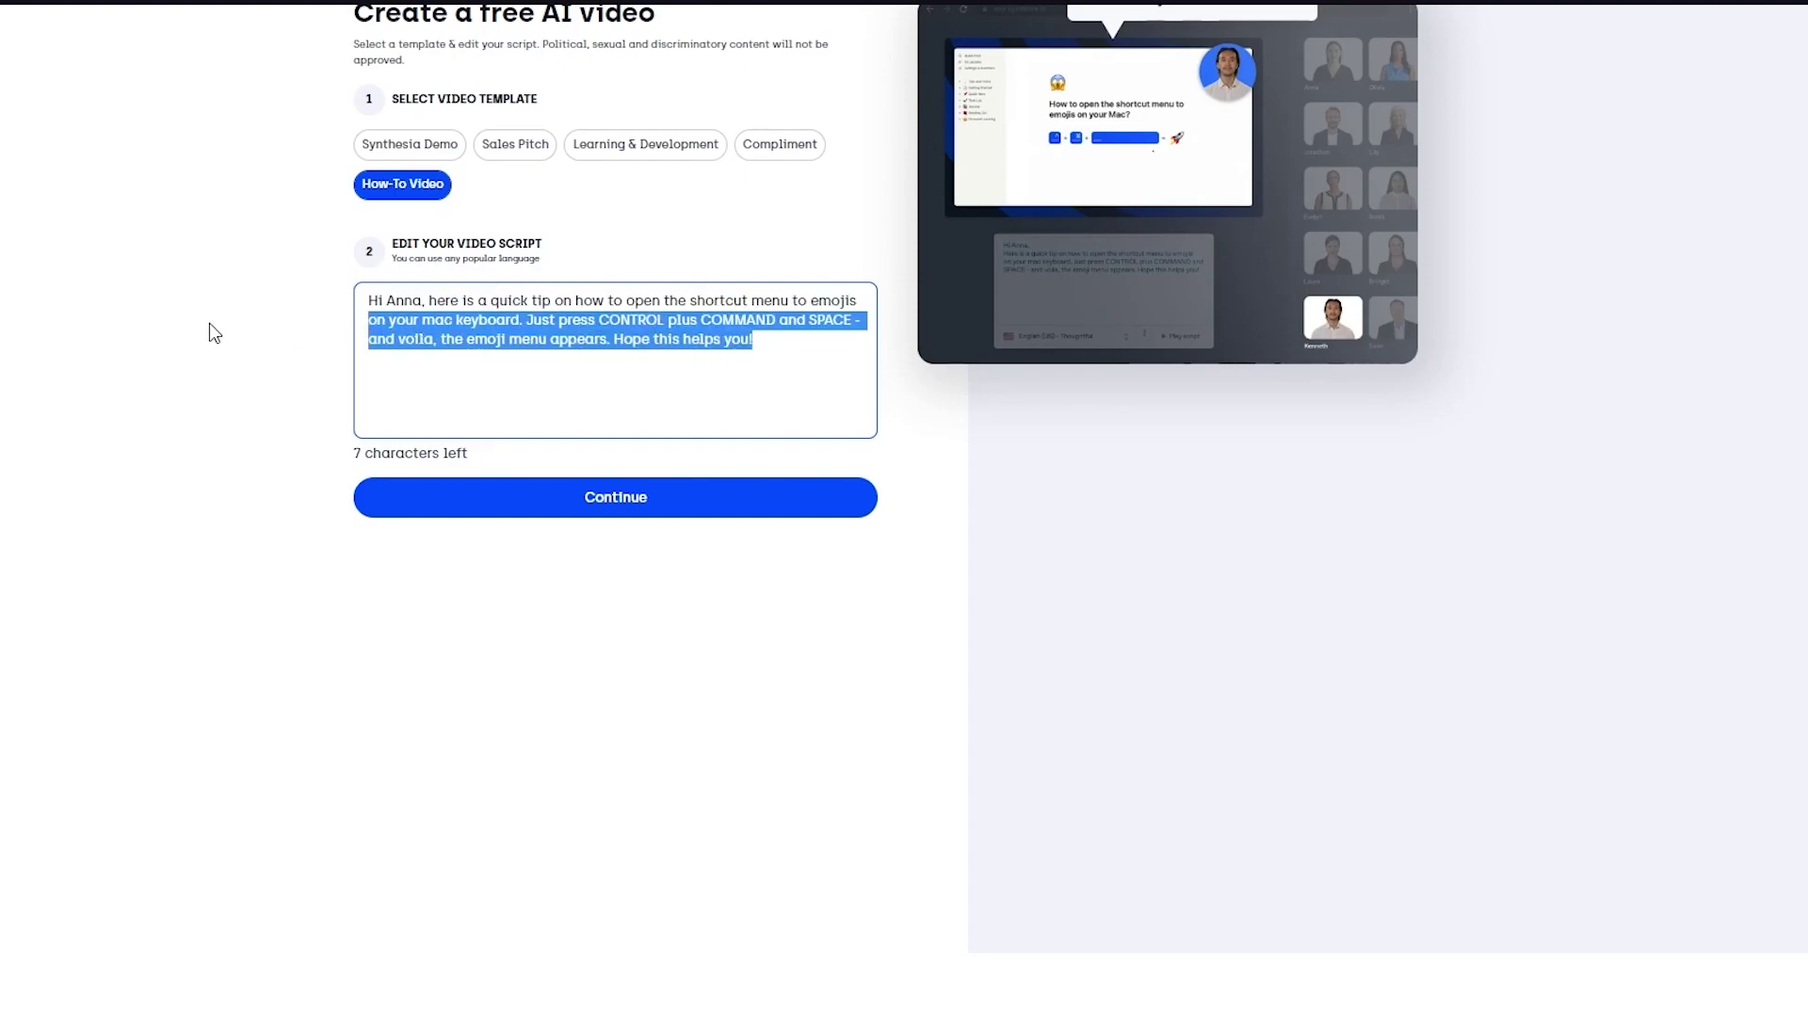
key(BackSpace)
key(ctrl+a)
text(Hi u)
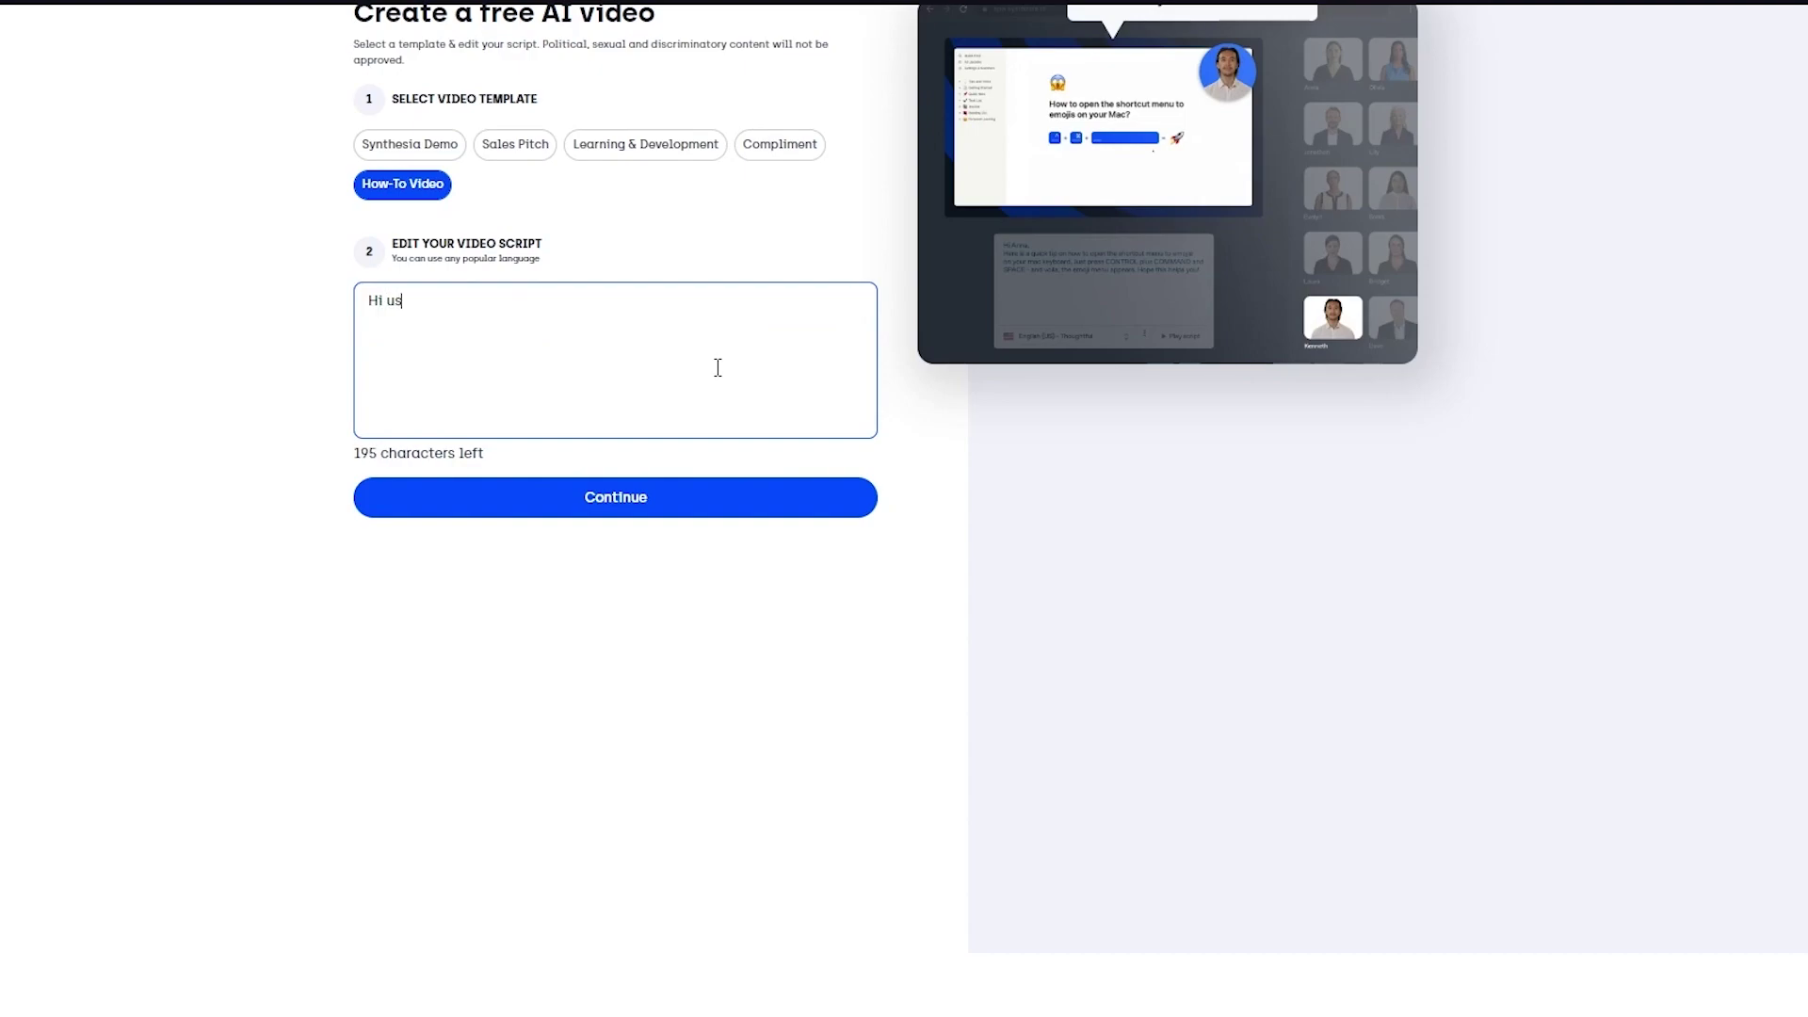
text(sers, in this )
text(video iwill be sho)
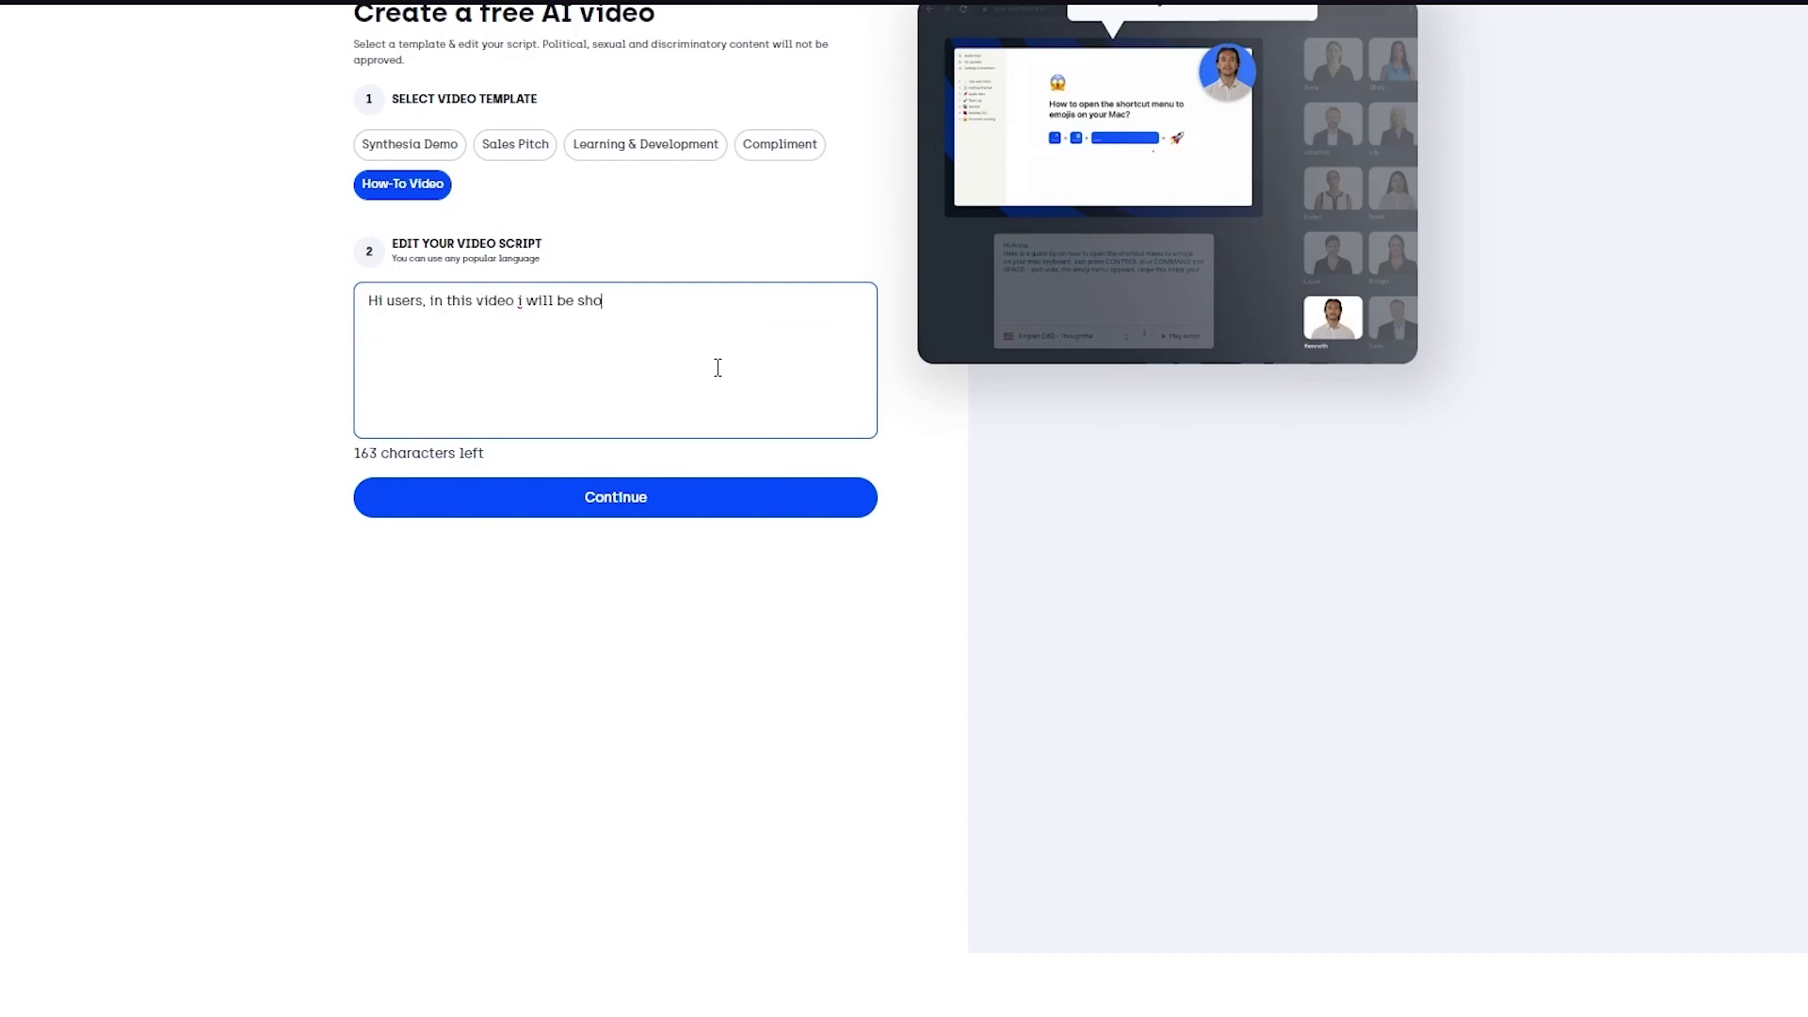
text(wing you how yho)
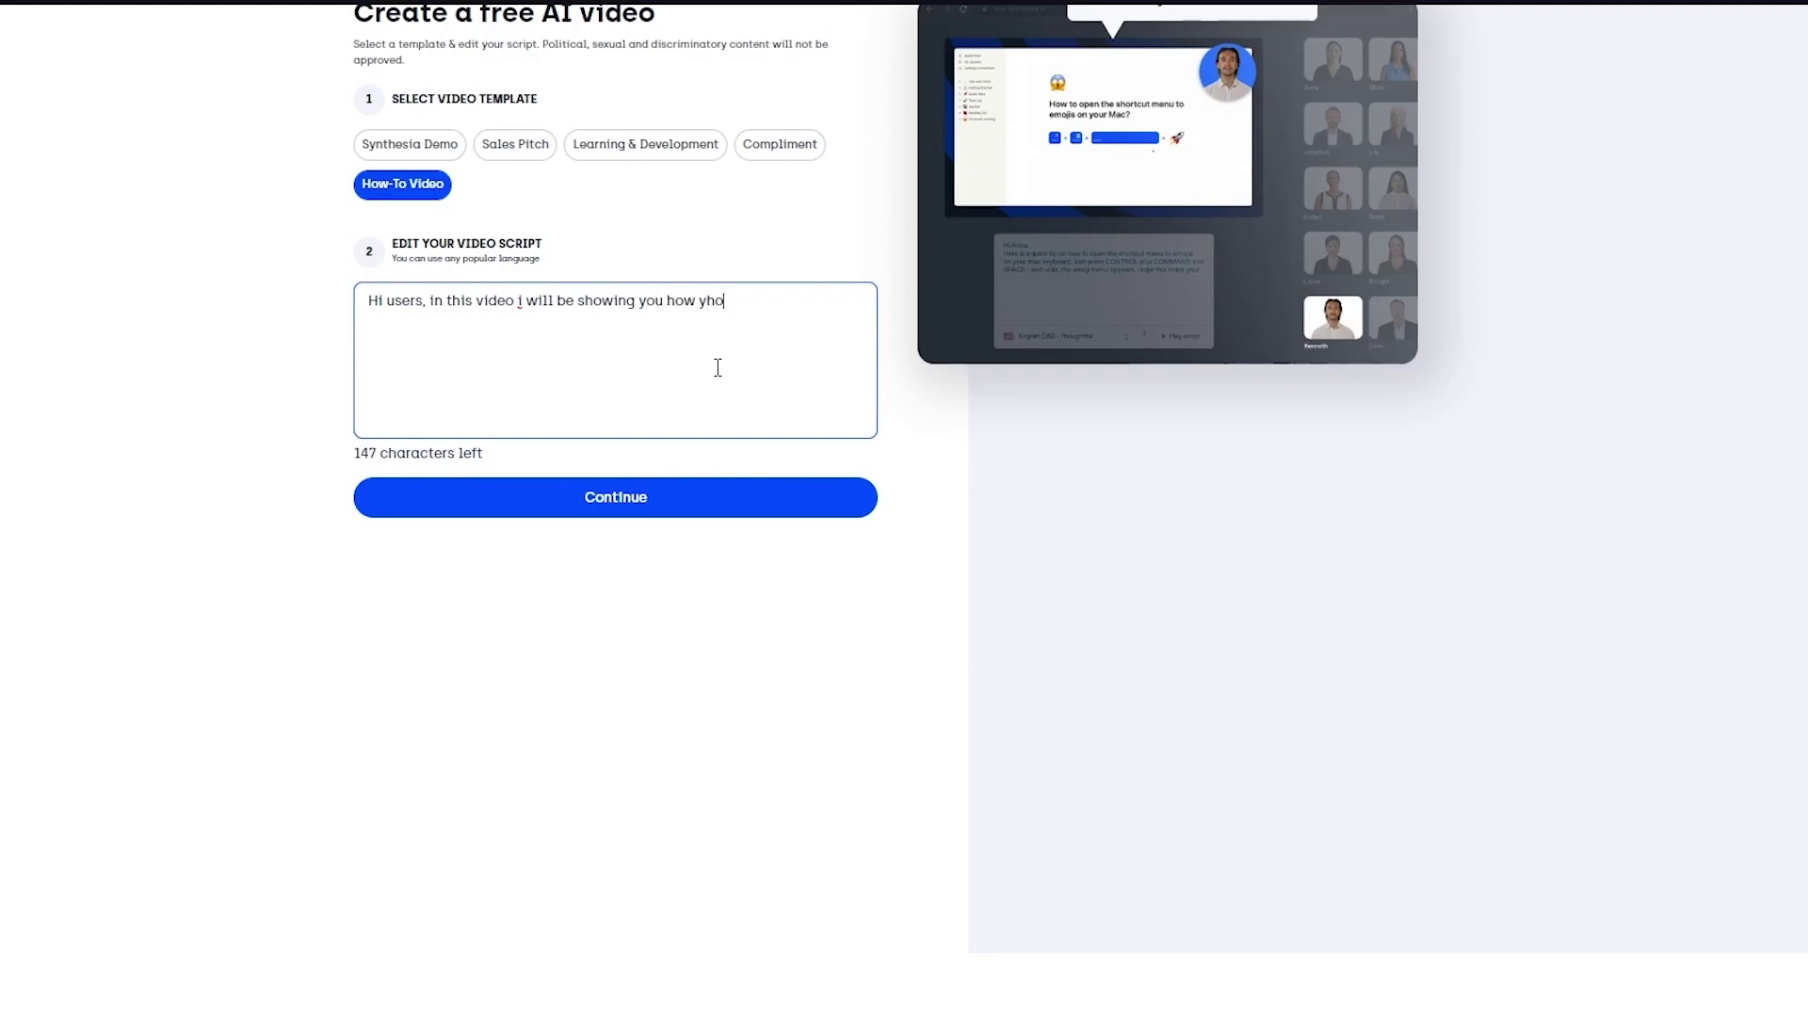
text(u can use )
text(synthesia dot io )
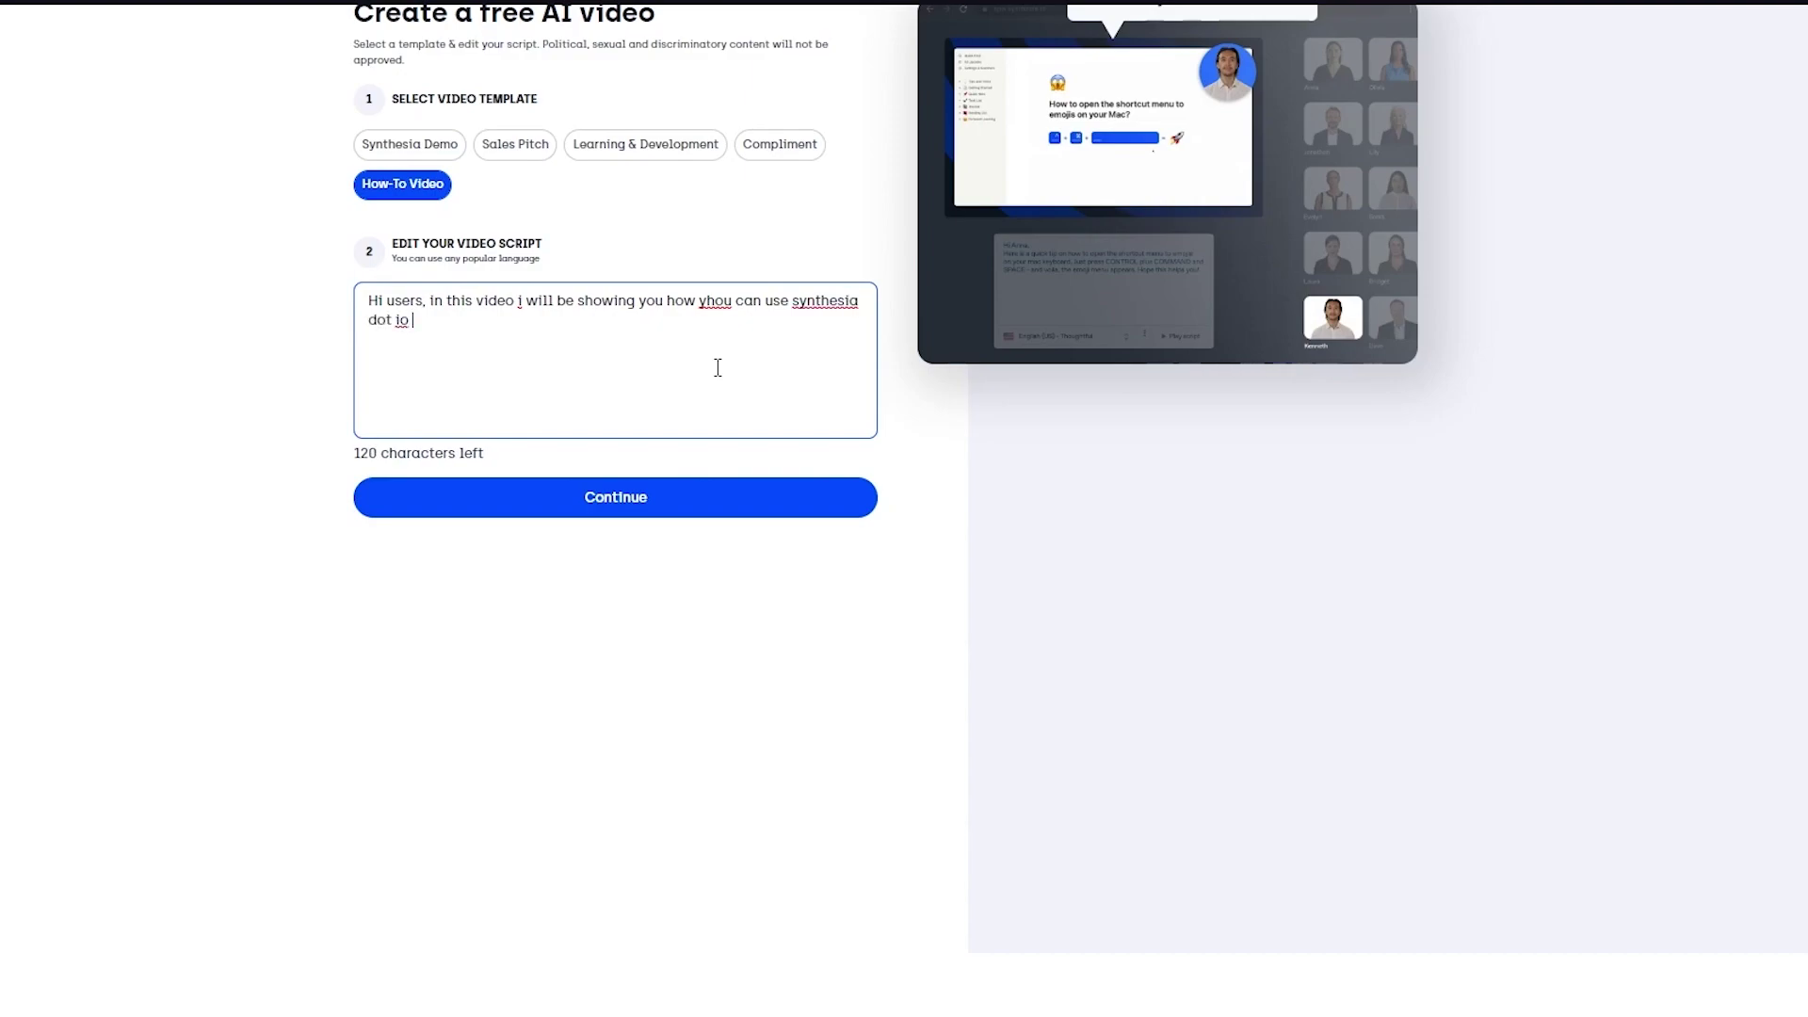
text(to mak)
text(e the greatets )
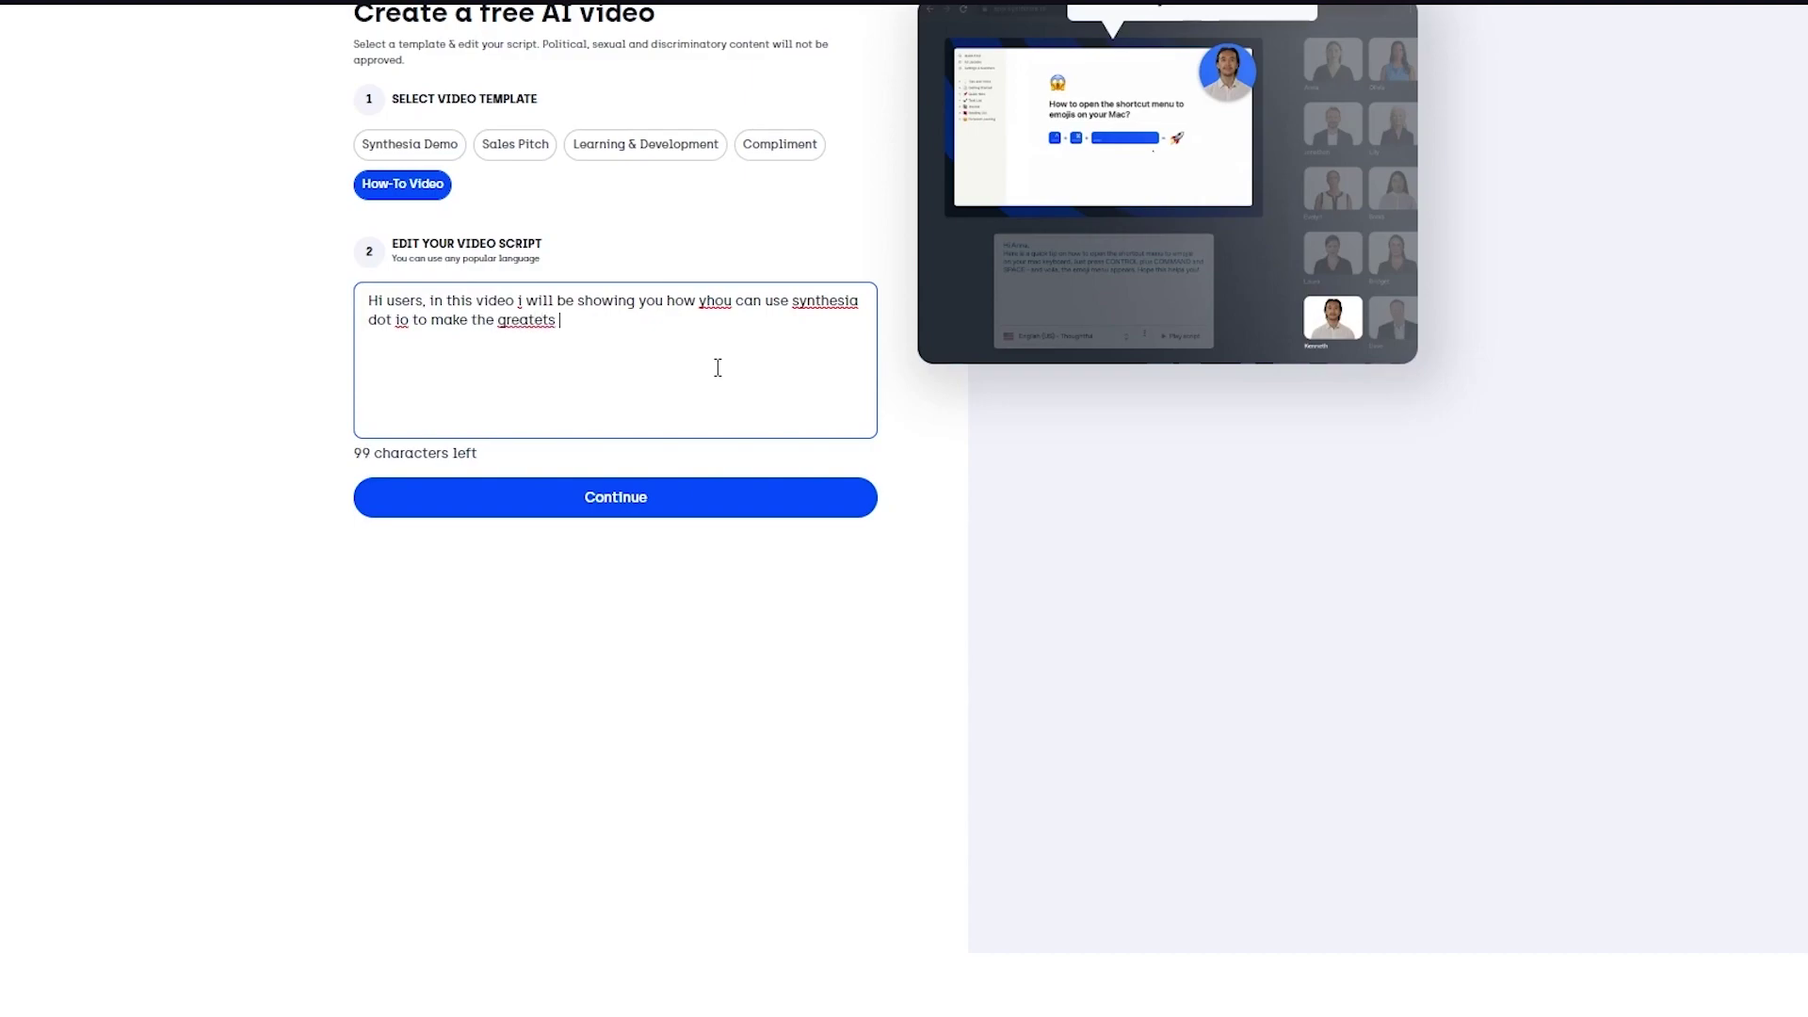
text(AI )
text(videos and so)
text(ftware ch)
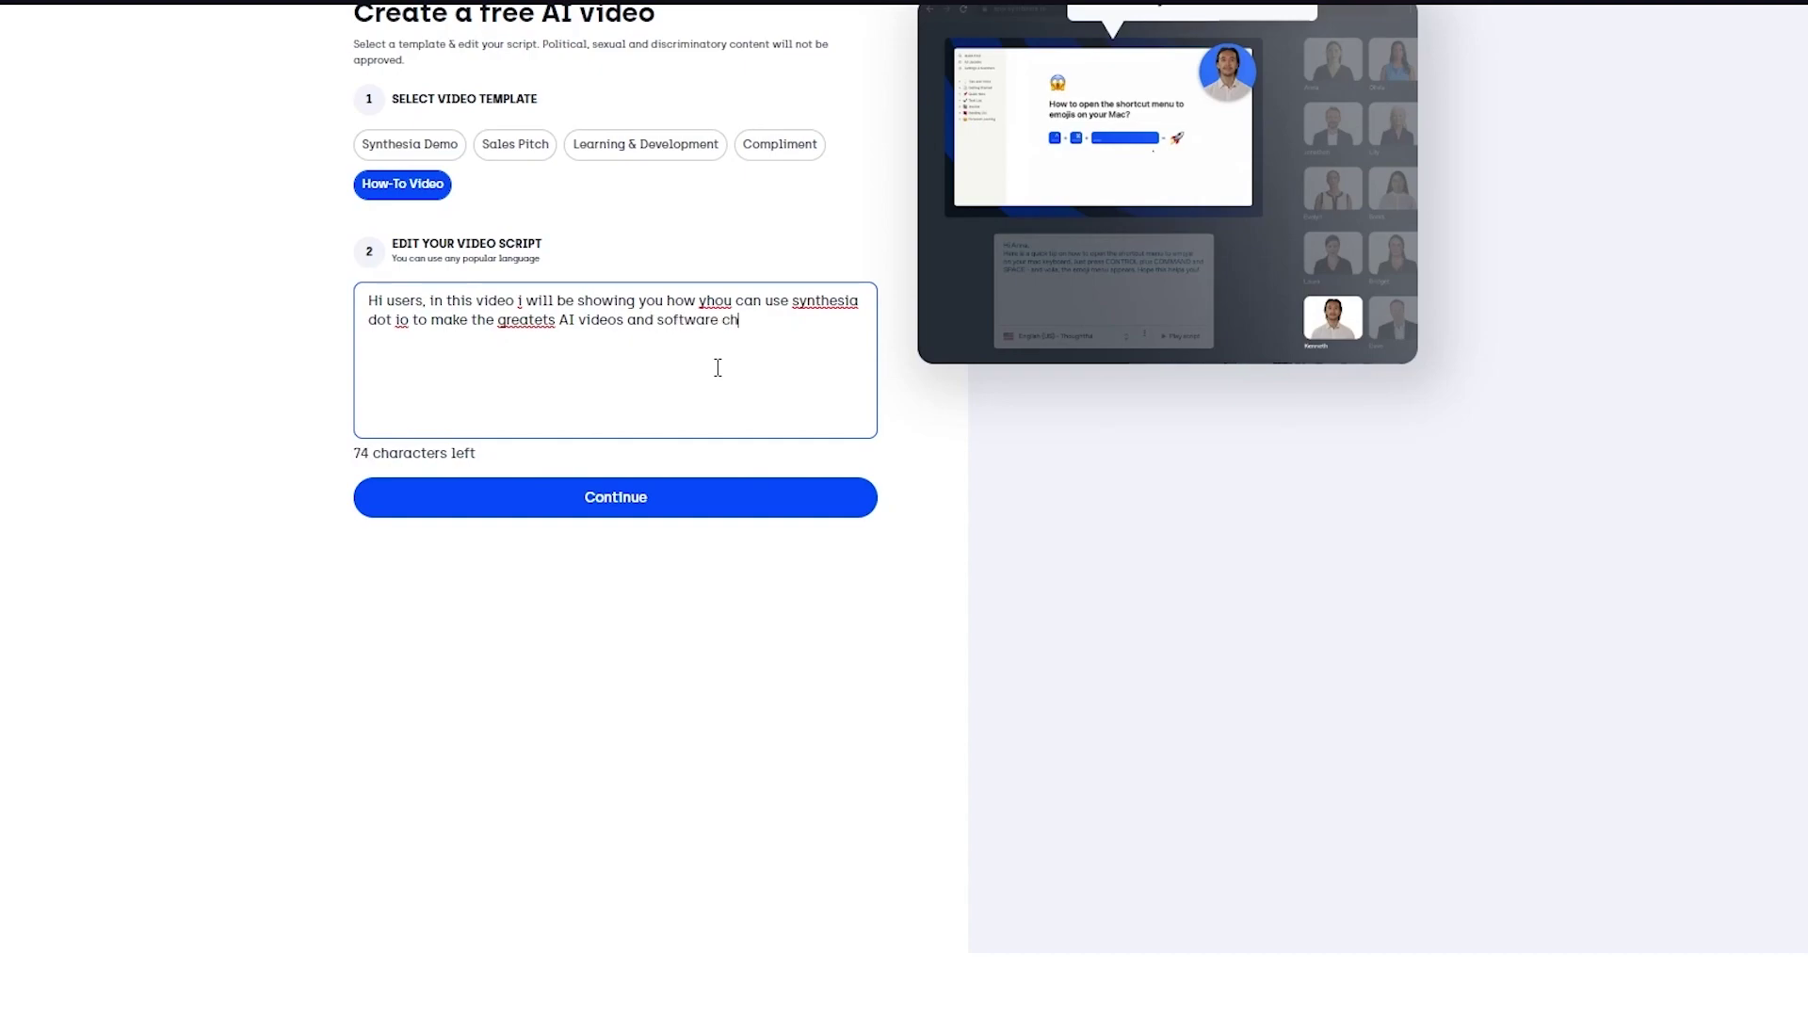
text(nages tht a)
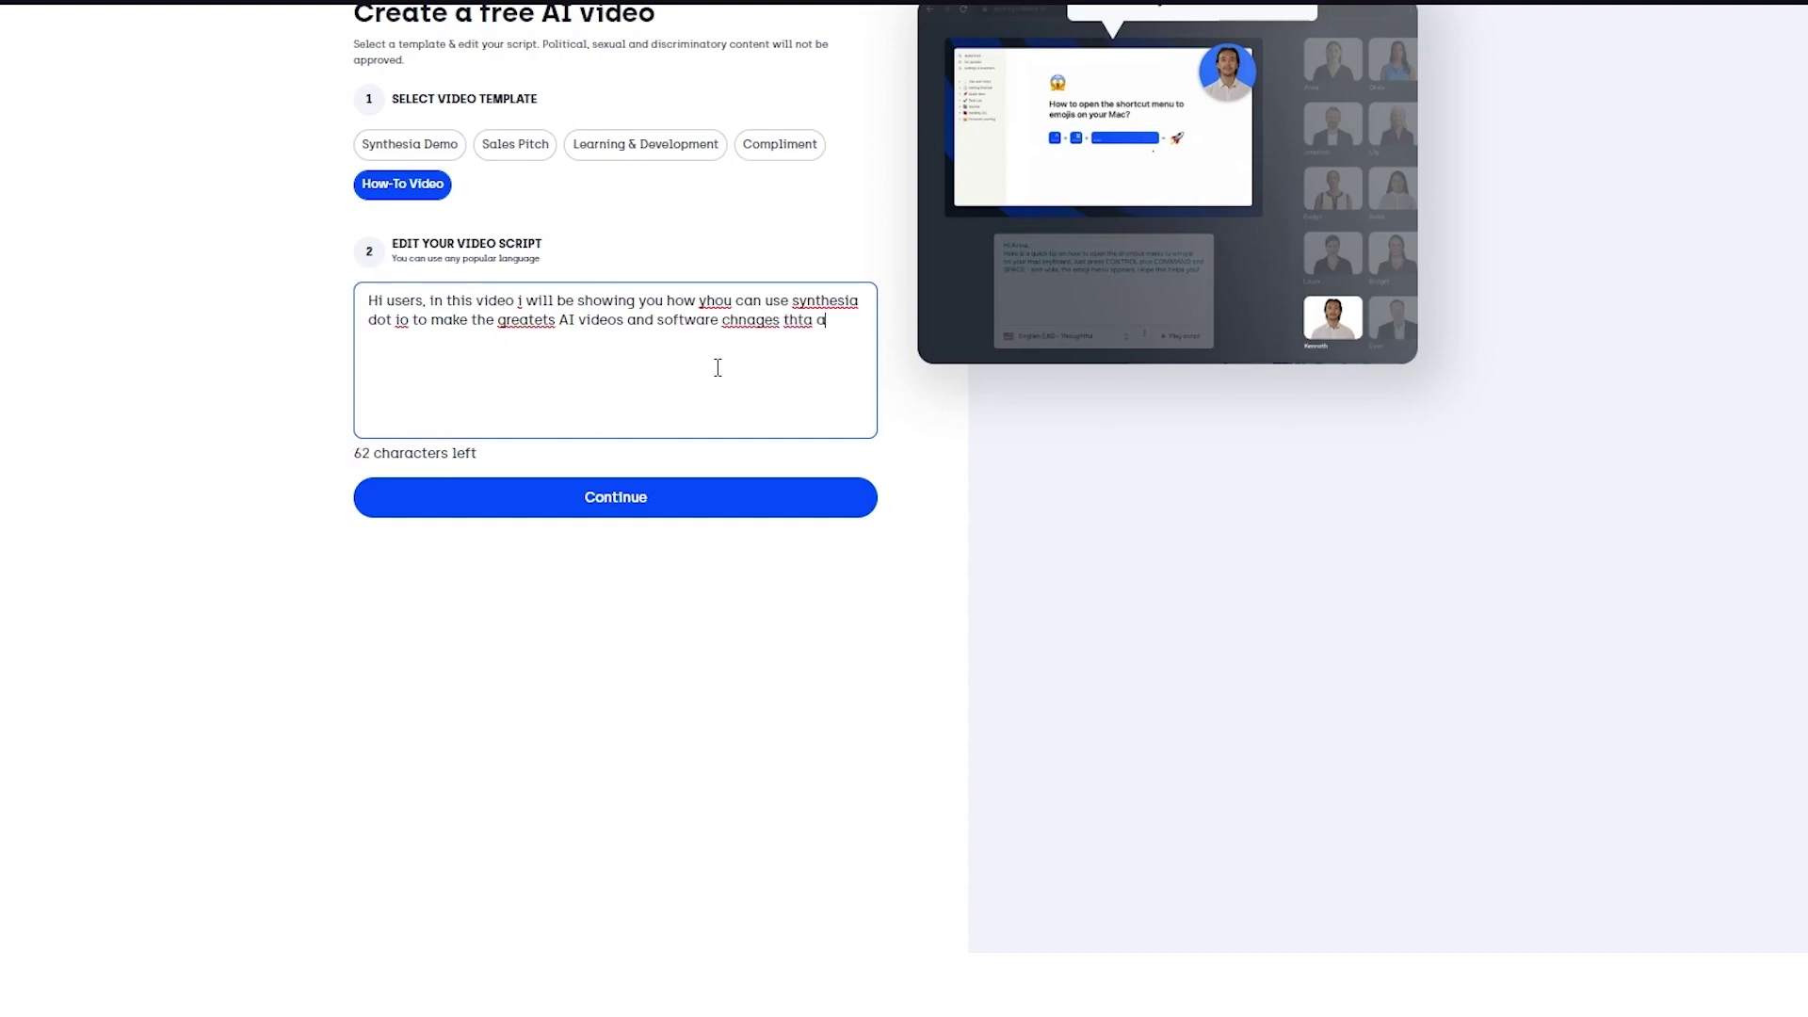
text(an be prov)
text(ided on the wor)
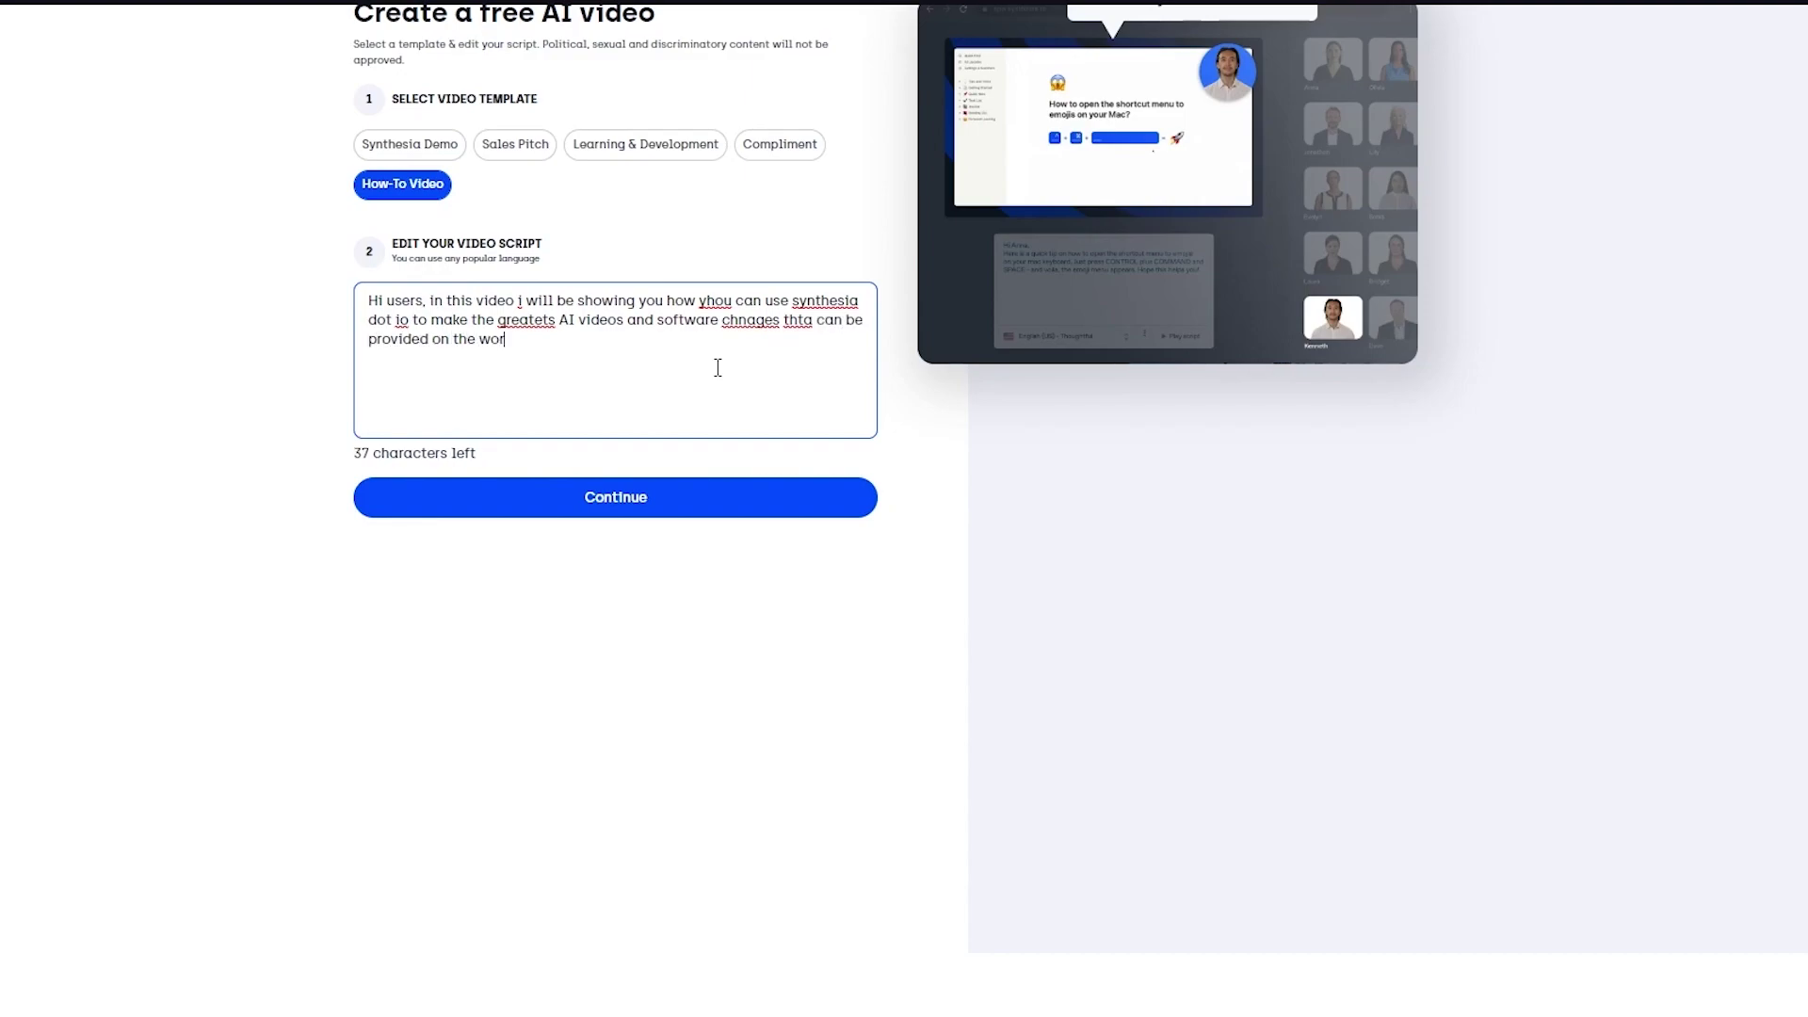
text(ld wide web)
Correct 'chnages', 'thta' and 'greatets' to changes, that and greatest, then continue to signup.
right_click(746, 331)
click(744, 321)
right_click(744, 320)
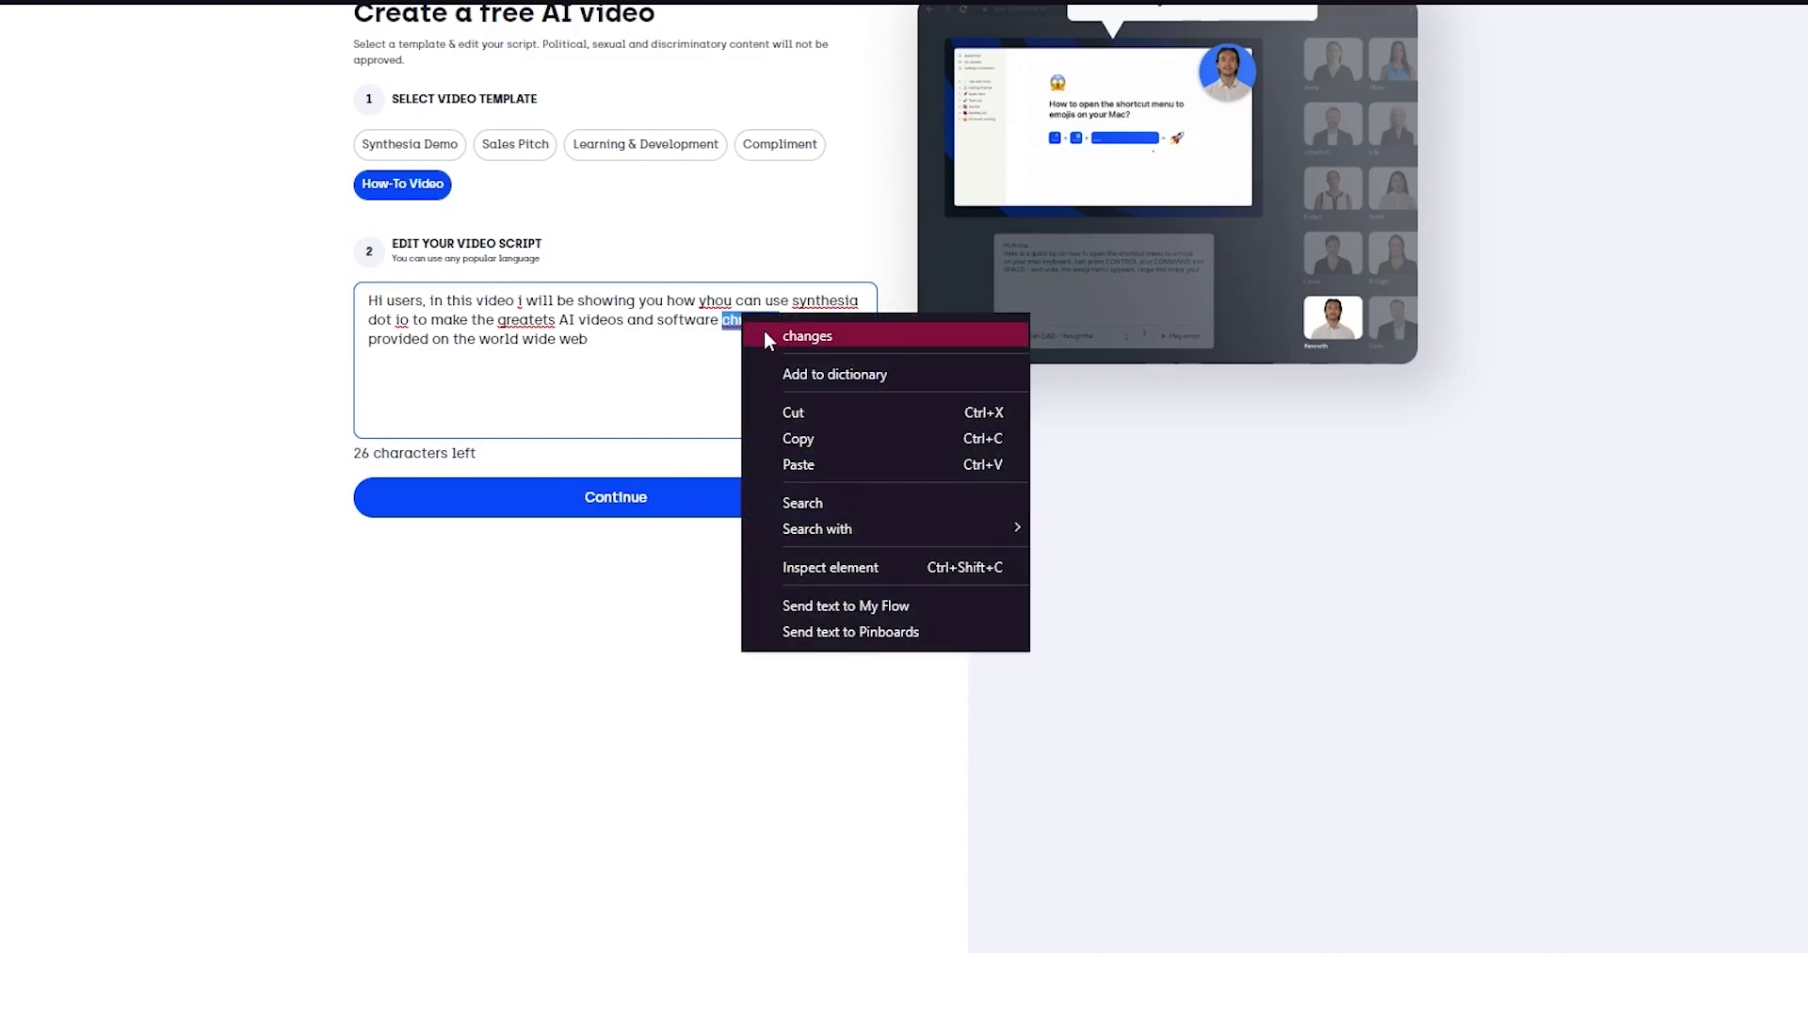
click(764, 335)
right_click(795, 321)
click(814, 335)
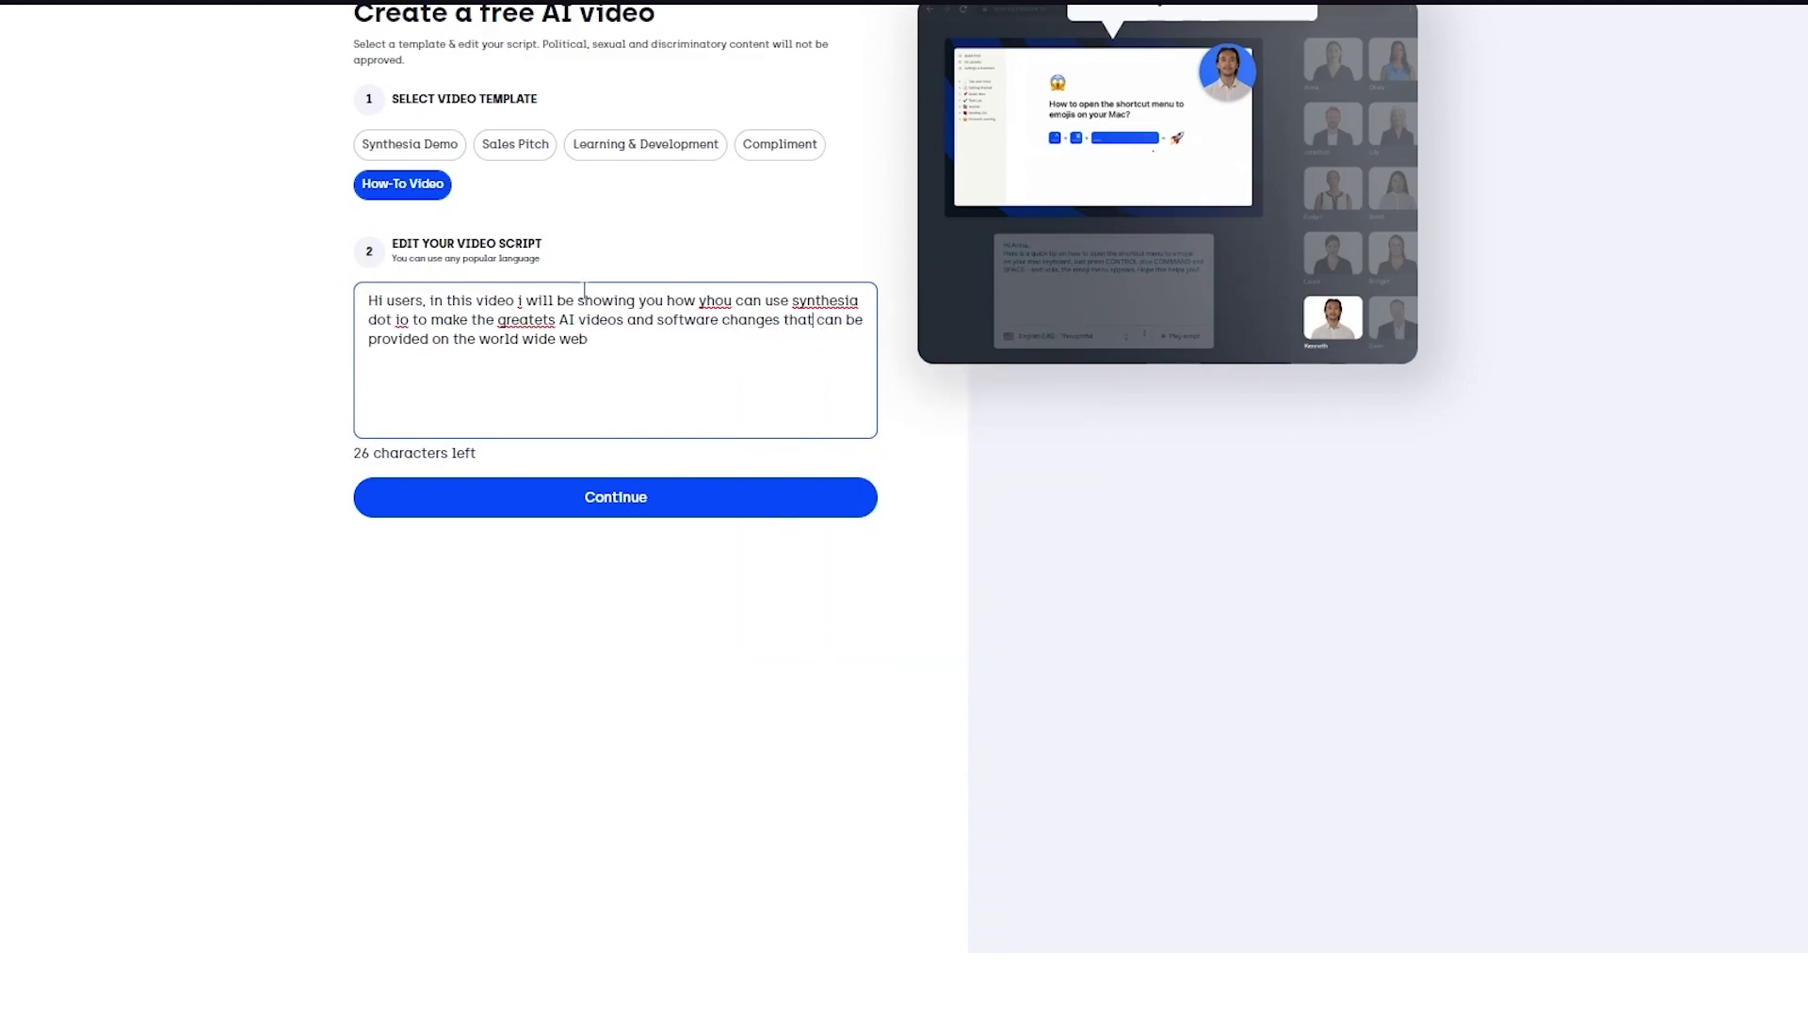
right_click(550, 328)
click(613, 348)
click(656, 609)
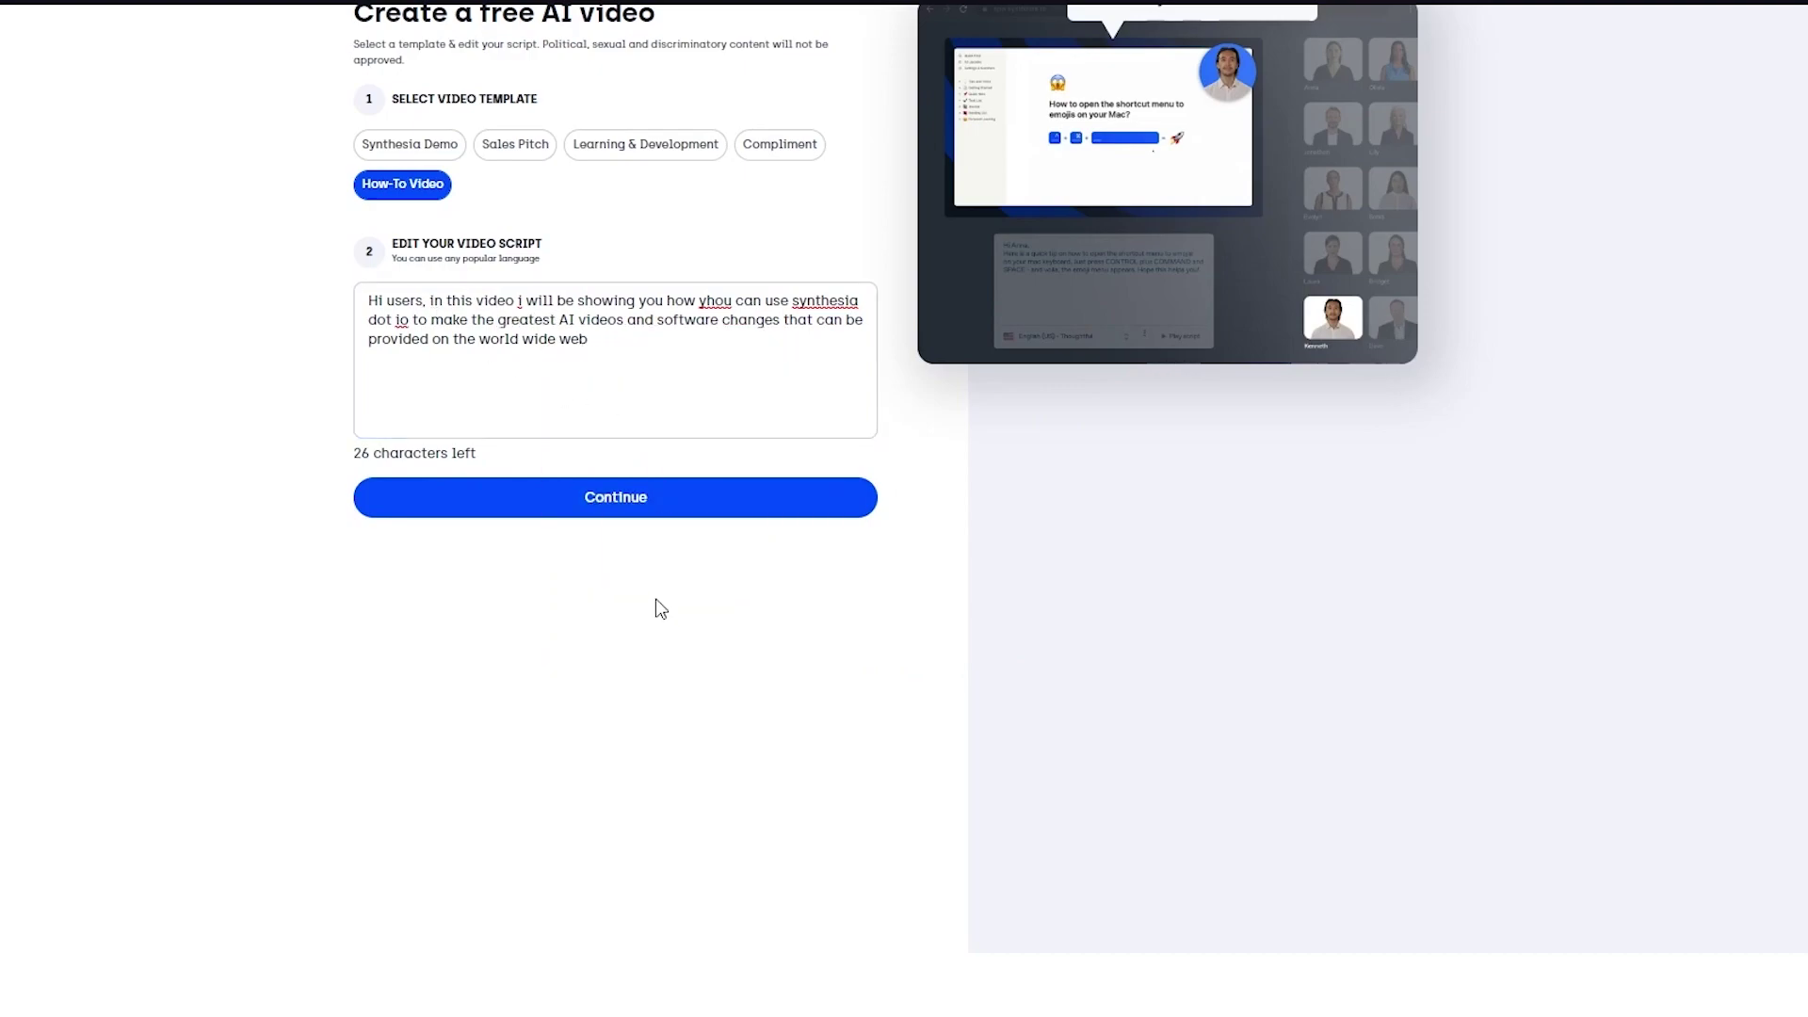
click(622, 515)
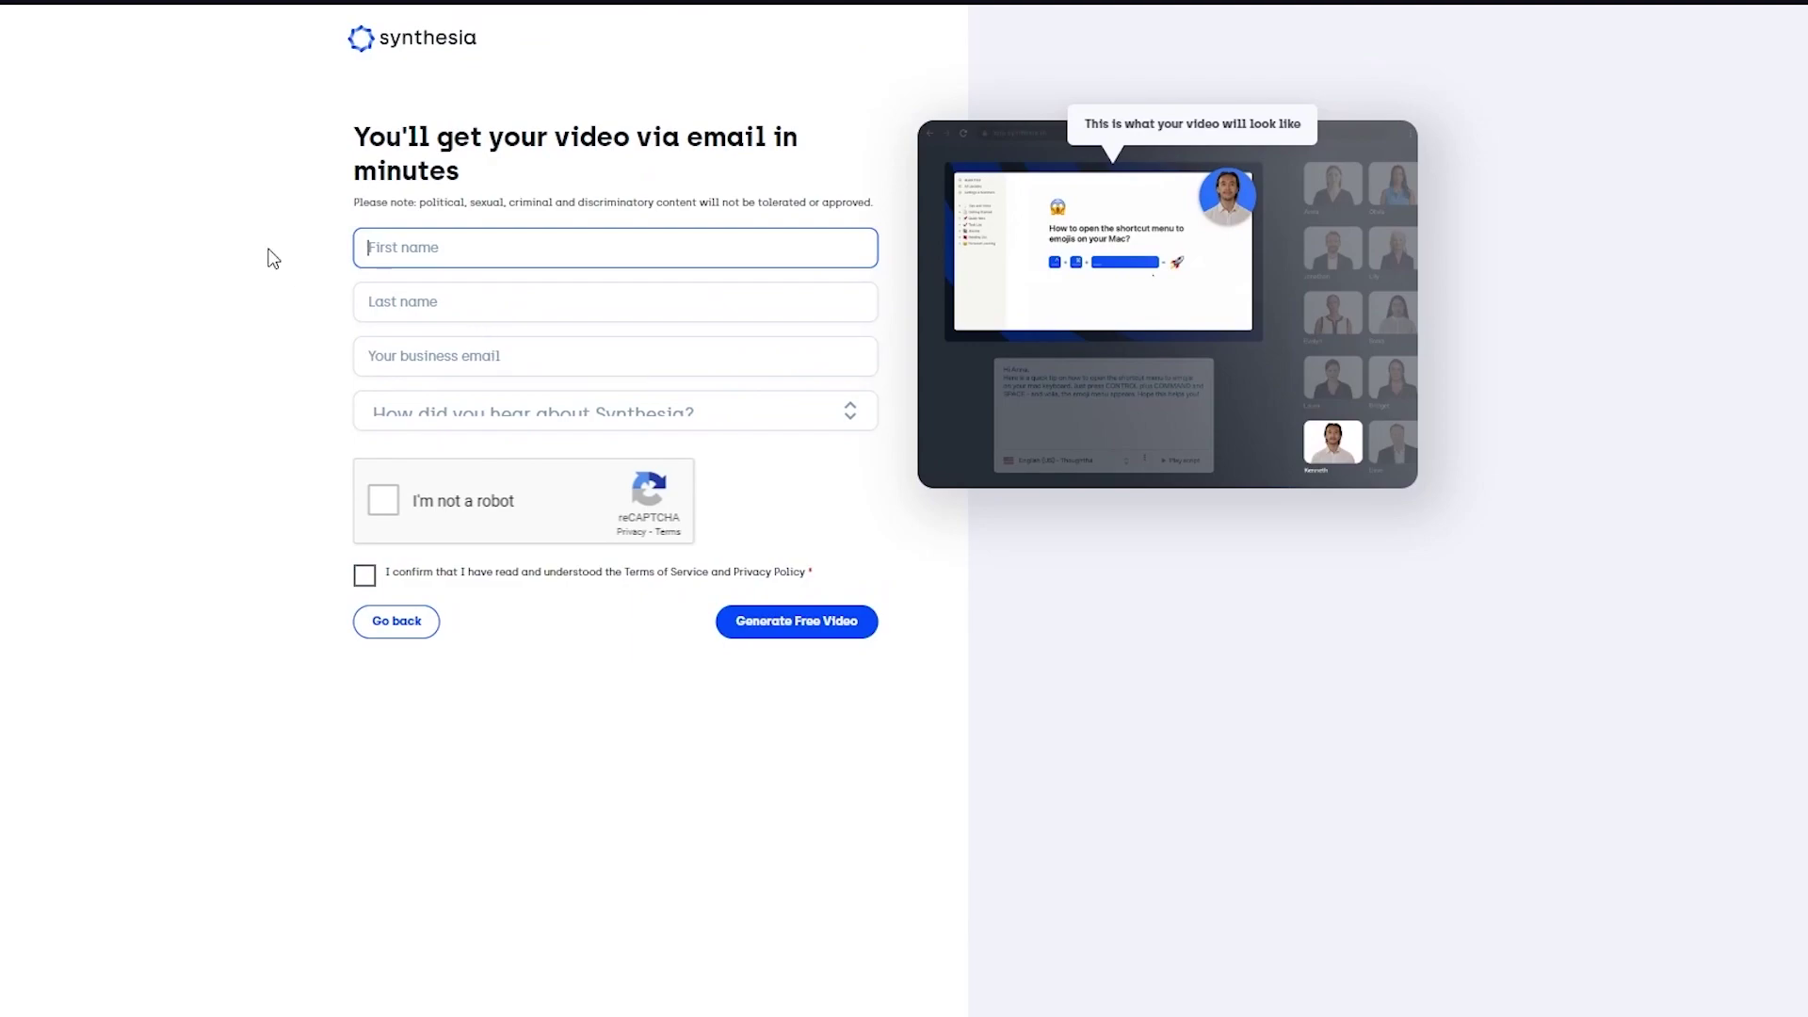
Autofill name and email, choose 'I saw it on YouTube', pass reCAPTCHA, and return to templates.
click(492, 232)
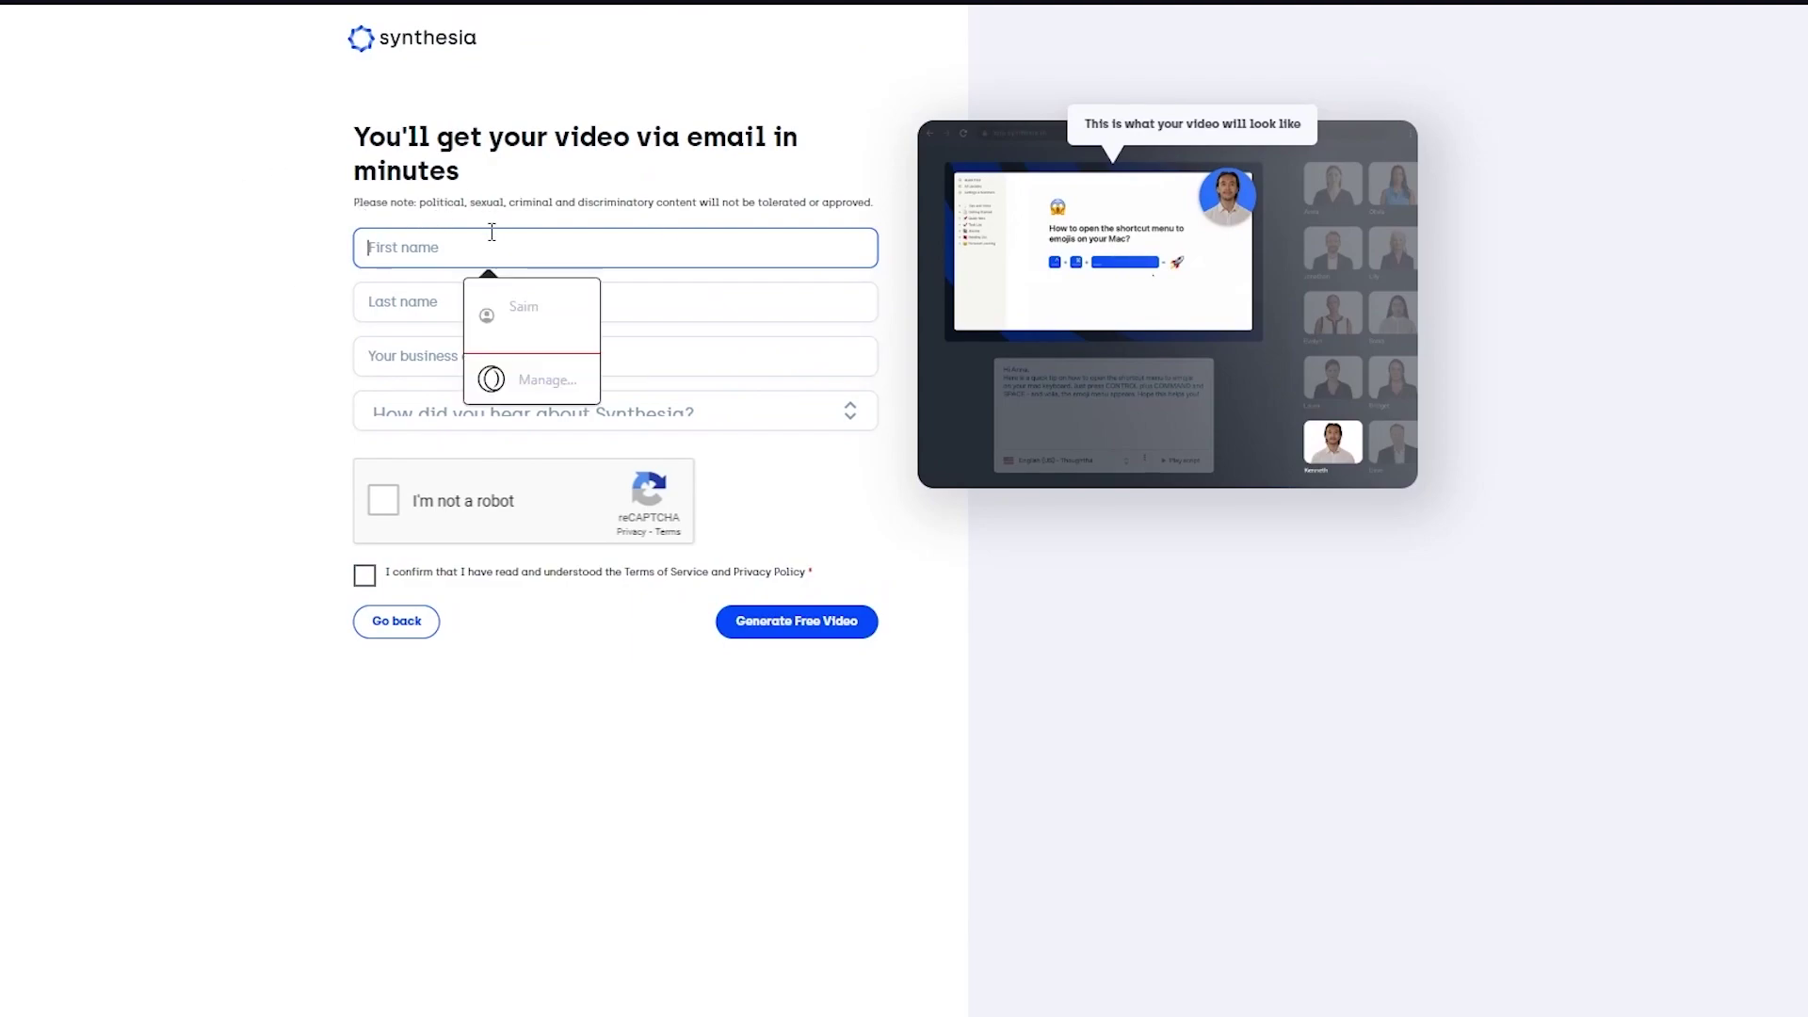
click(522, 296)
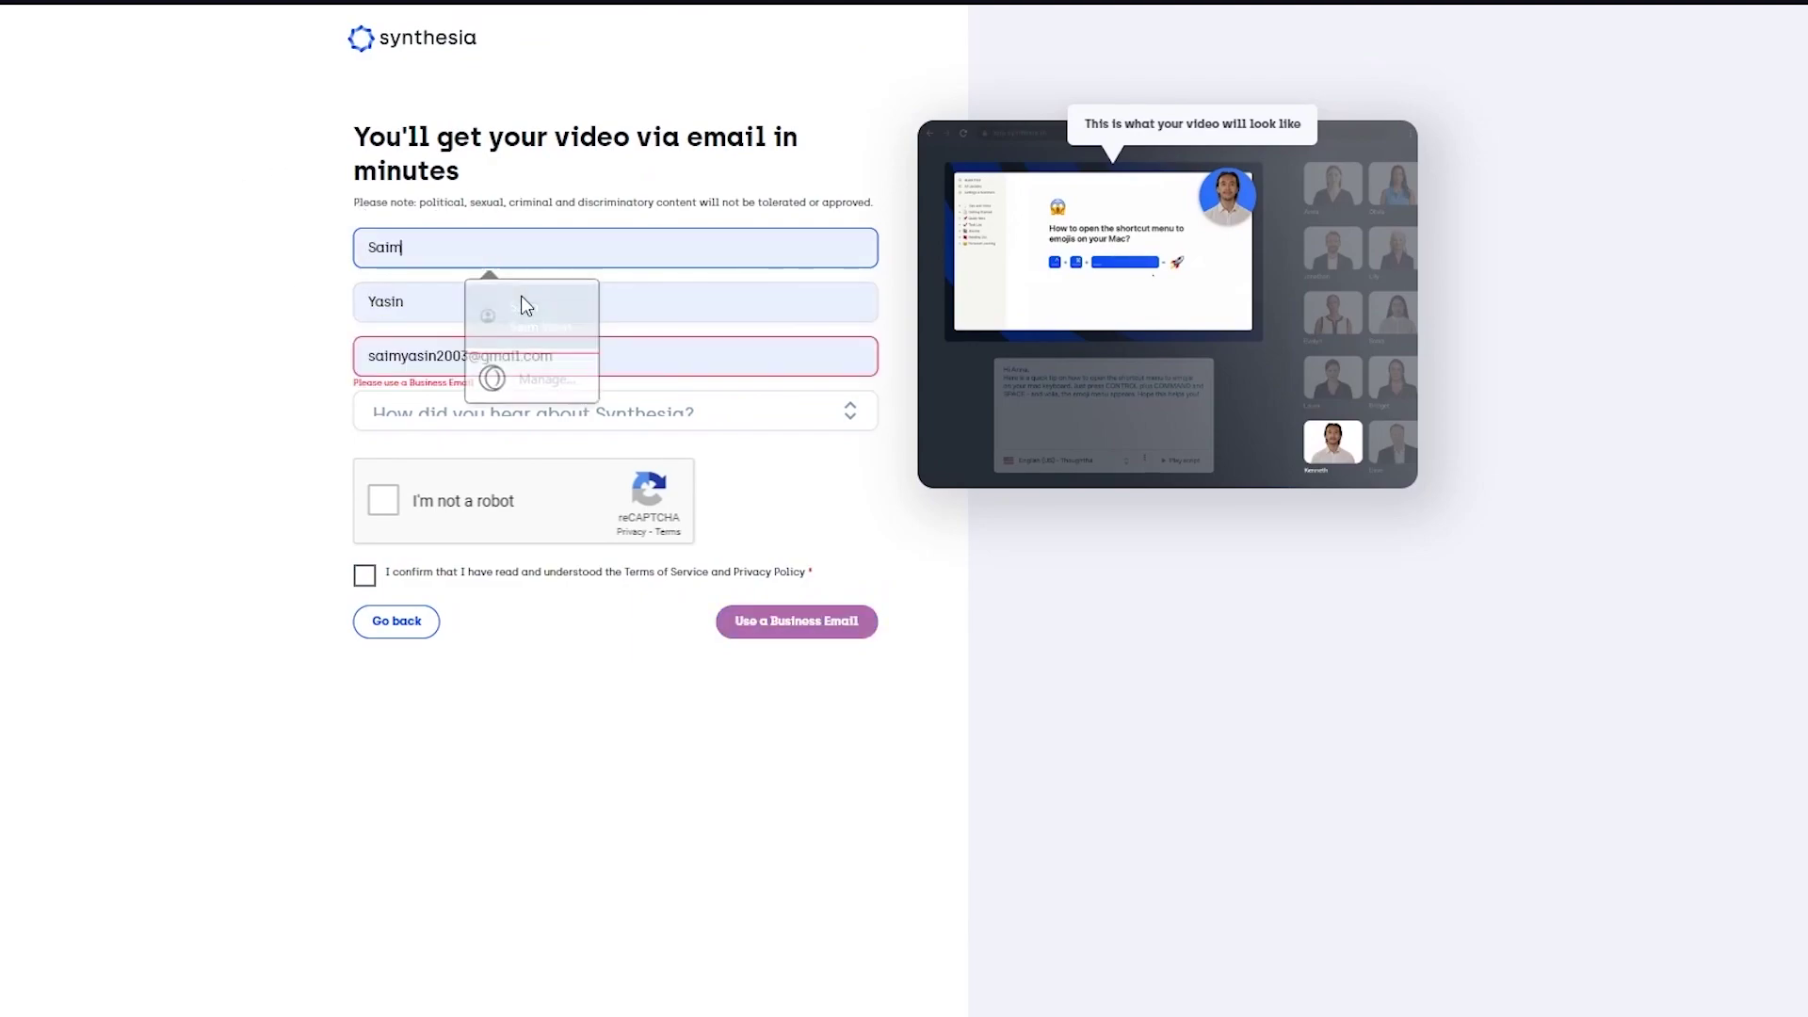
click(411, 419)
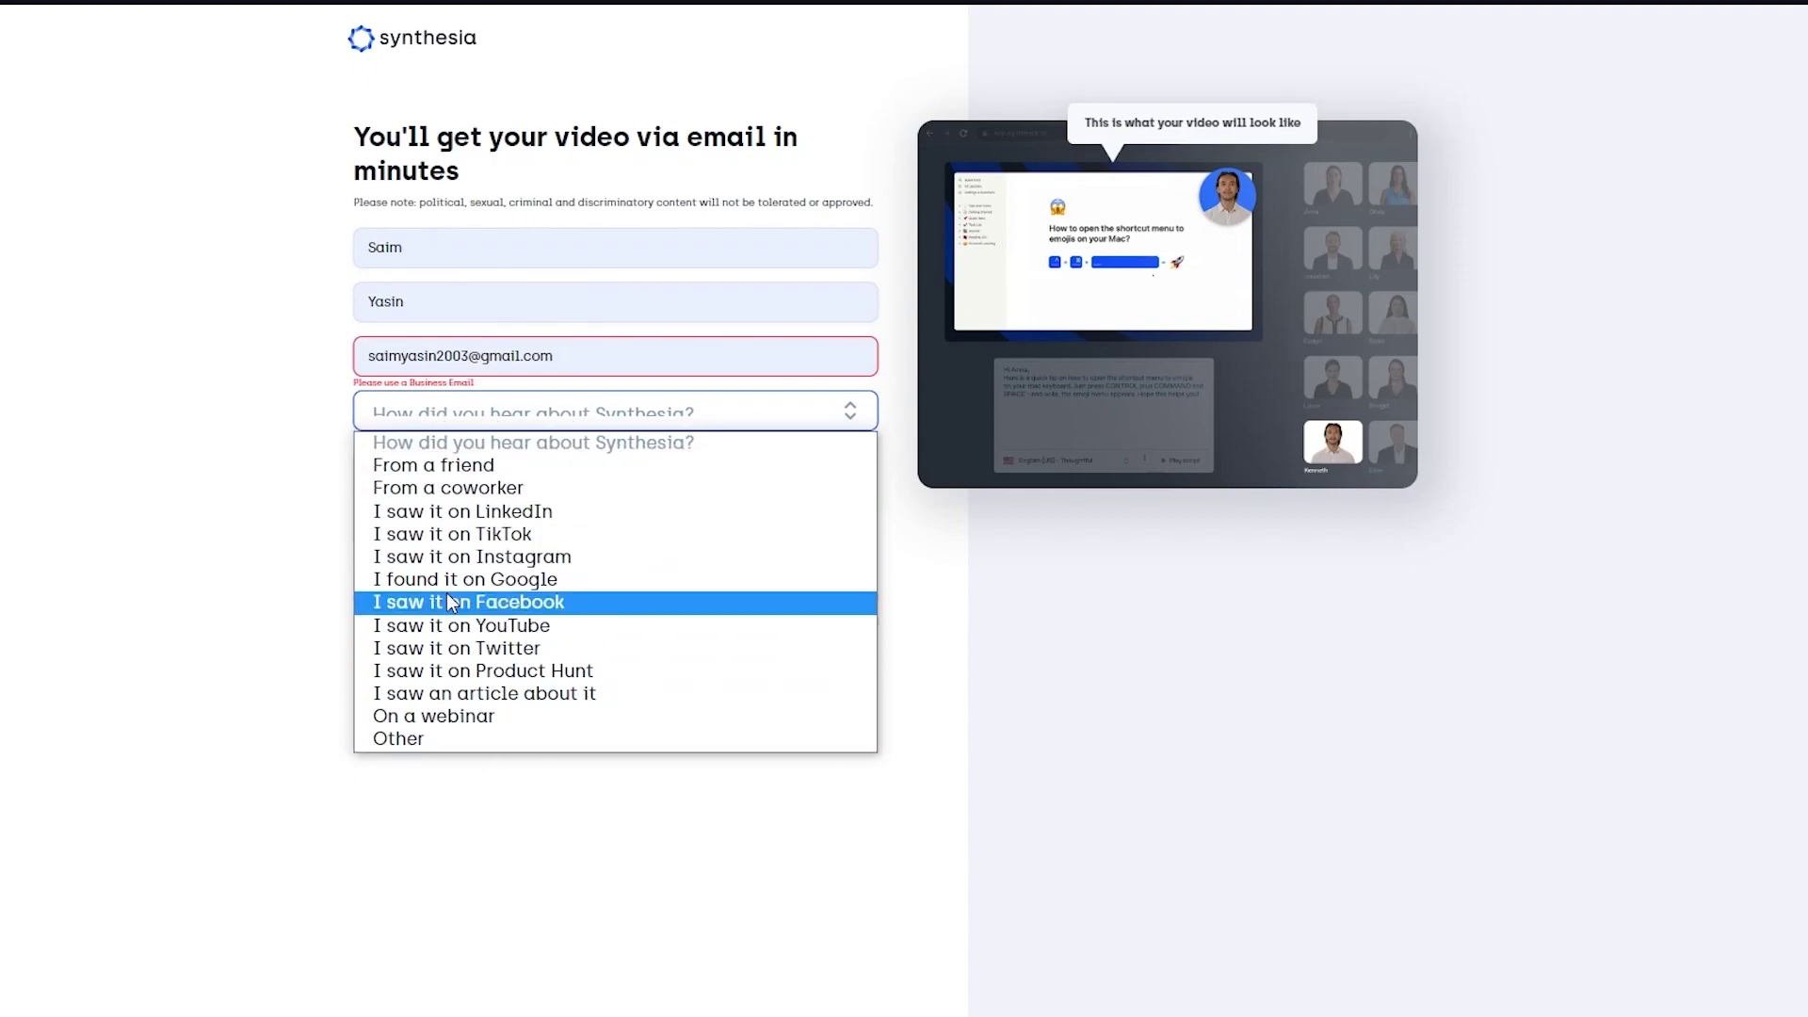
click(538, 630)
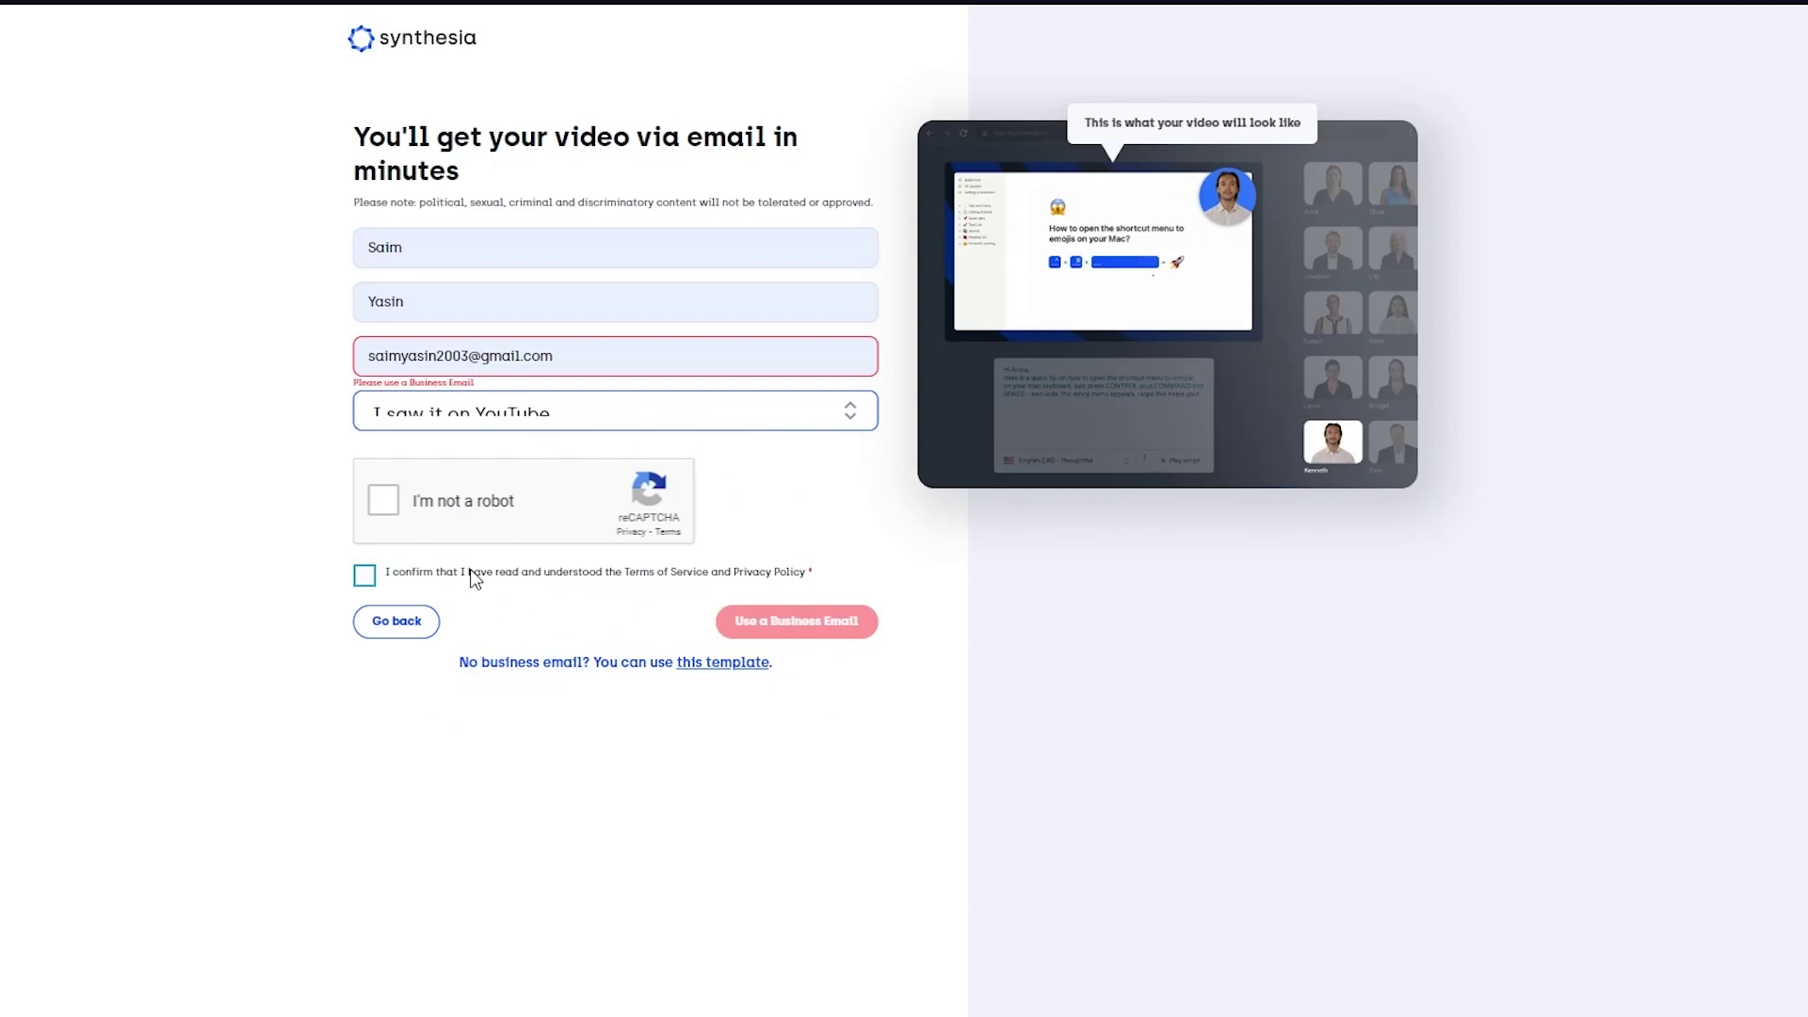
click(445, 523)
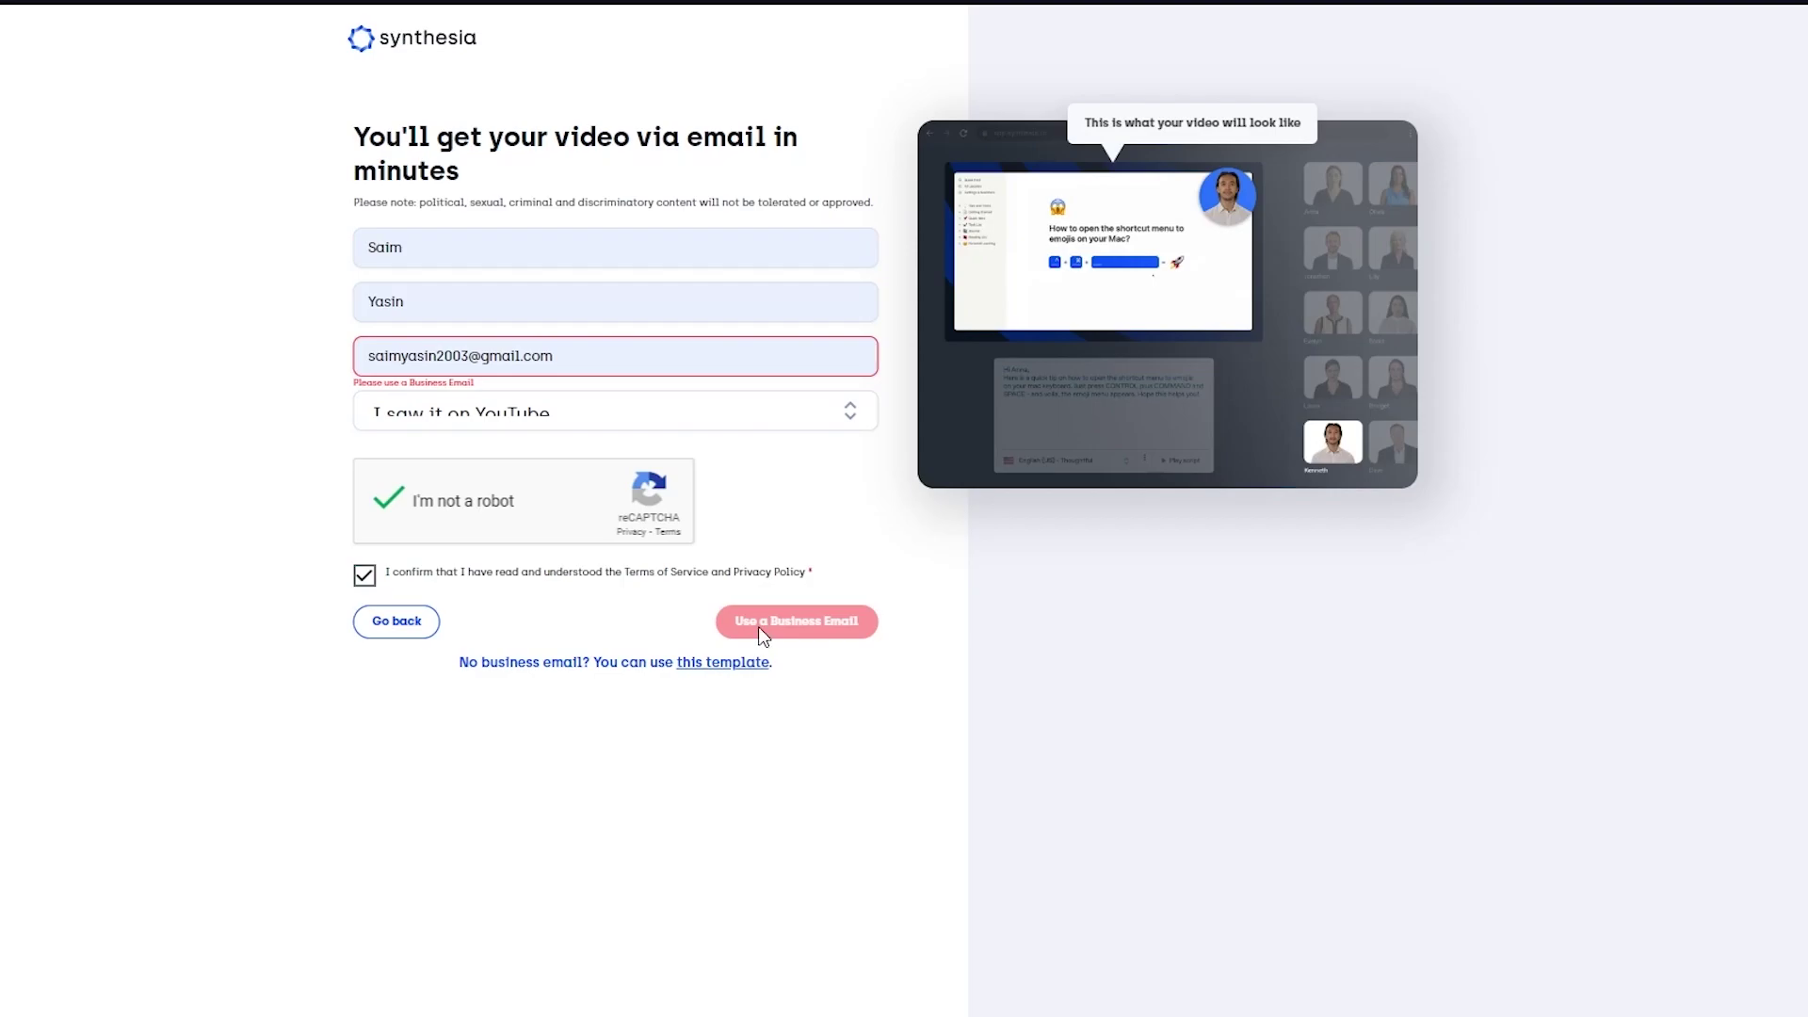
click(748, 664)
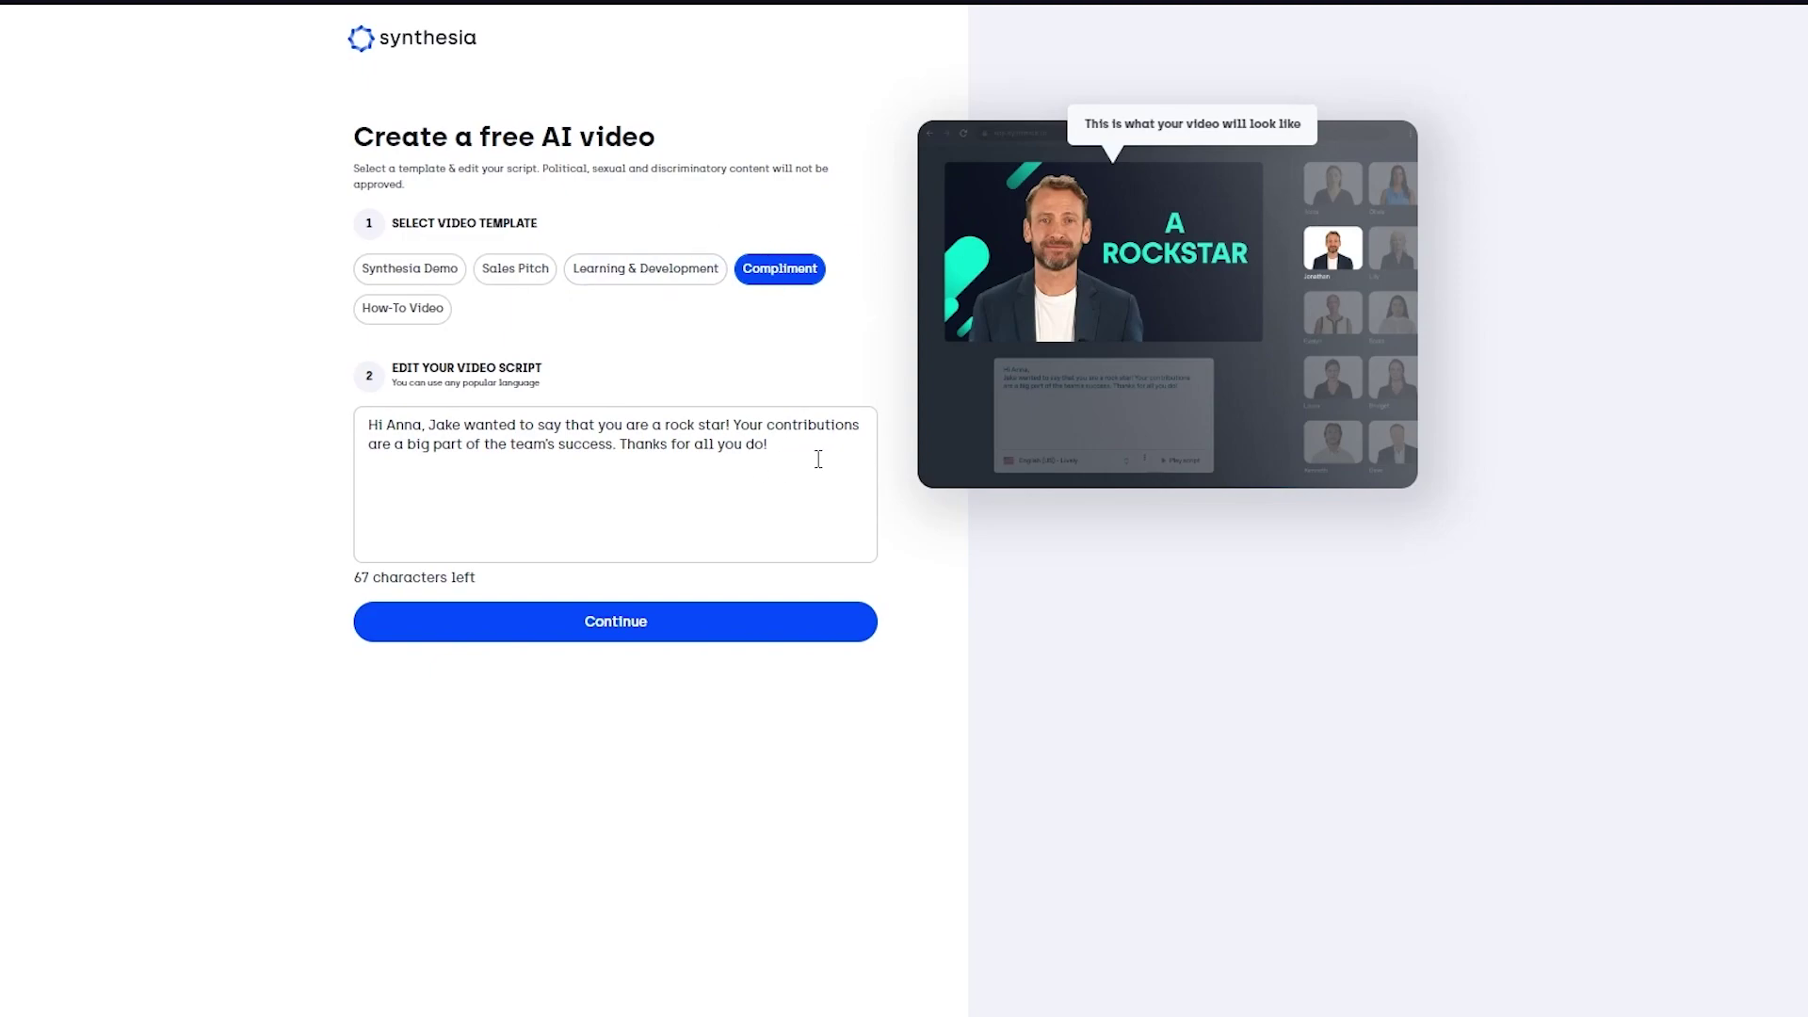
Replace most of the Compliment script text and delete the leftover 'you do!'.
drag(701, 447, 389, 426)
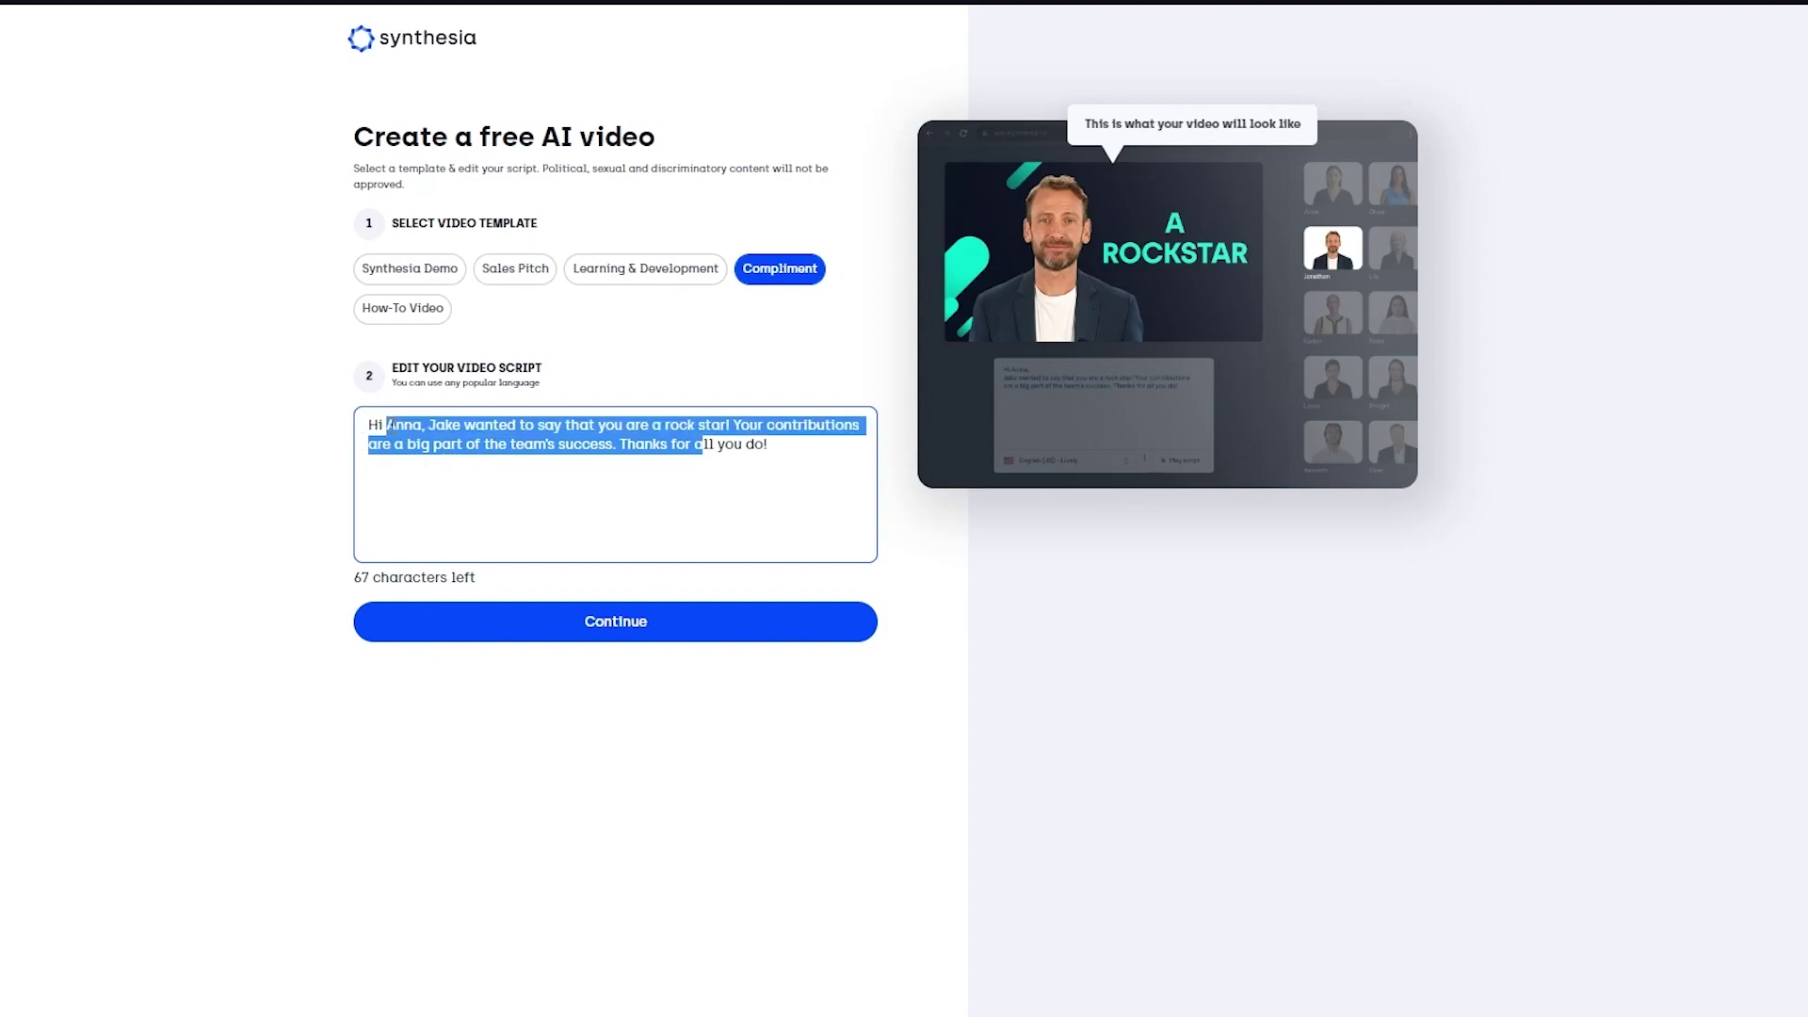
key(BackSpace)
text(guys th)
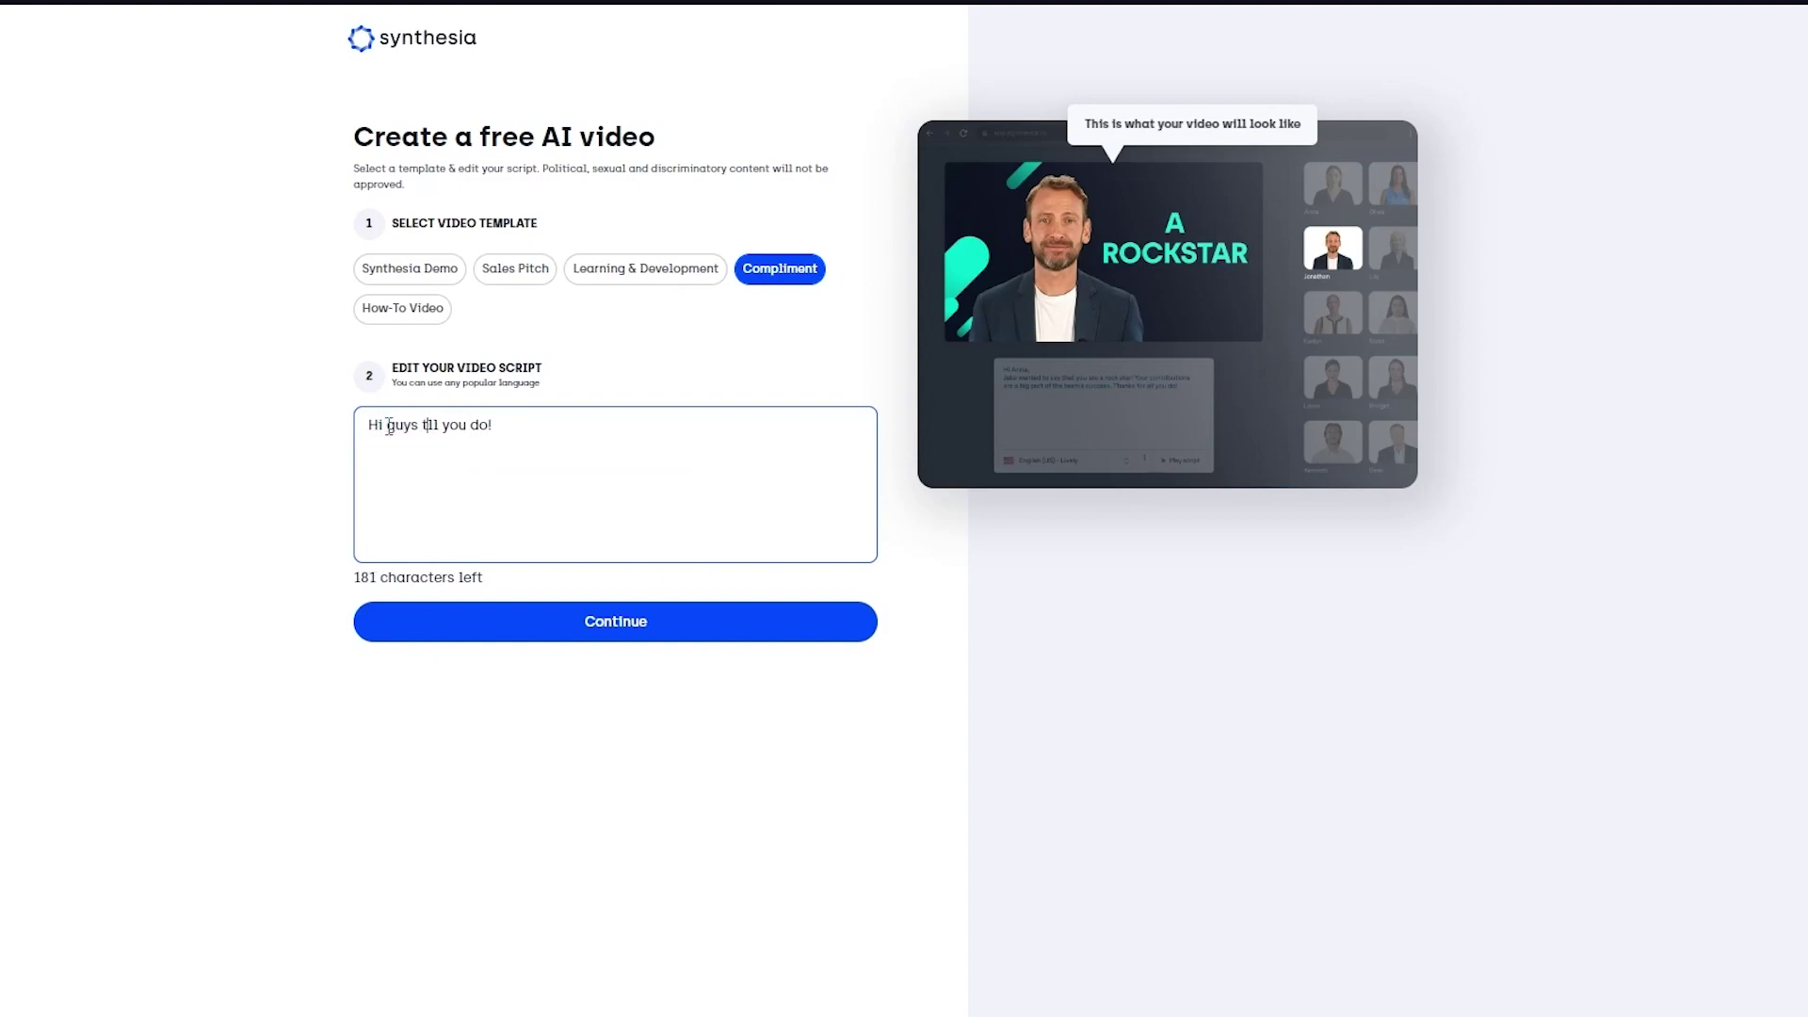
text(is video shows)
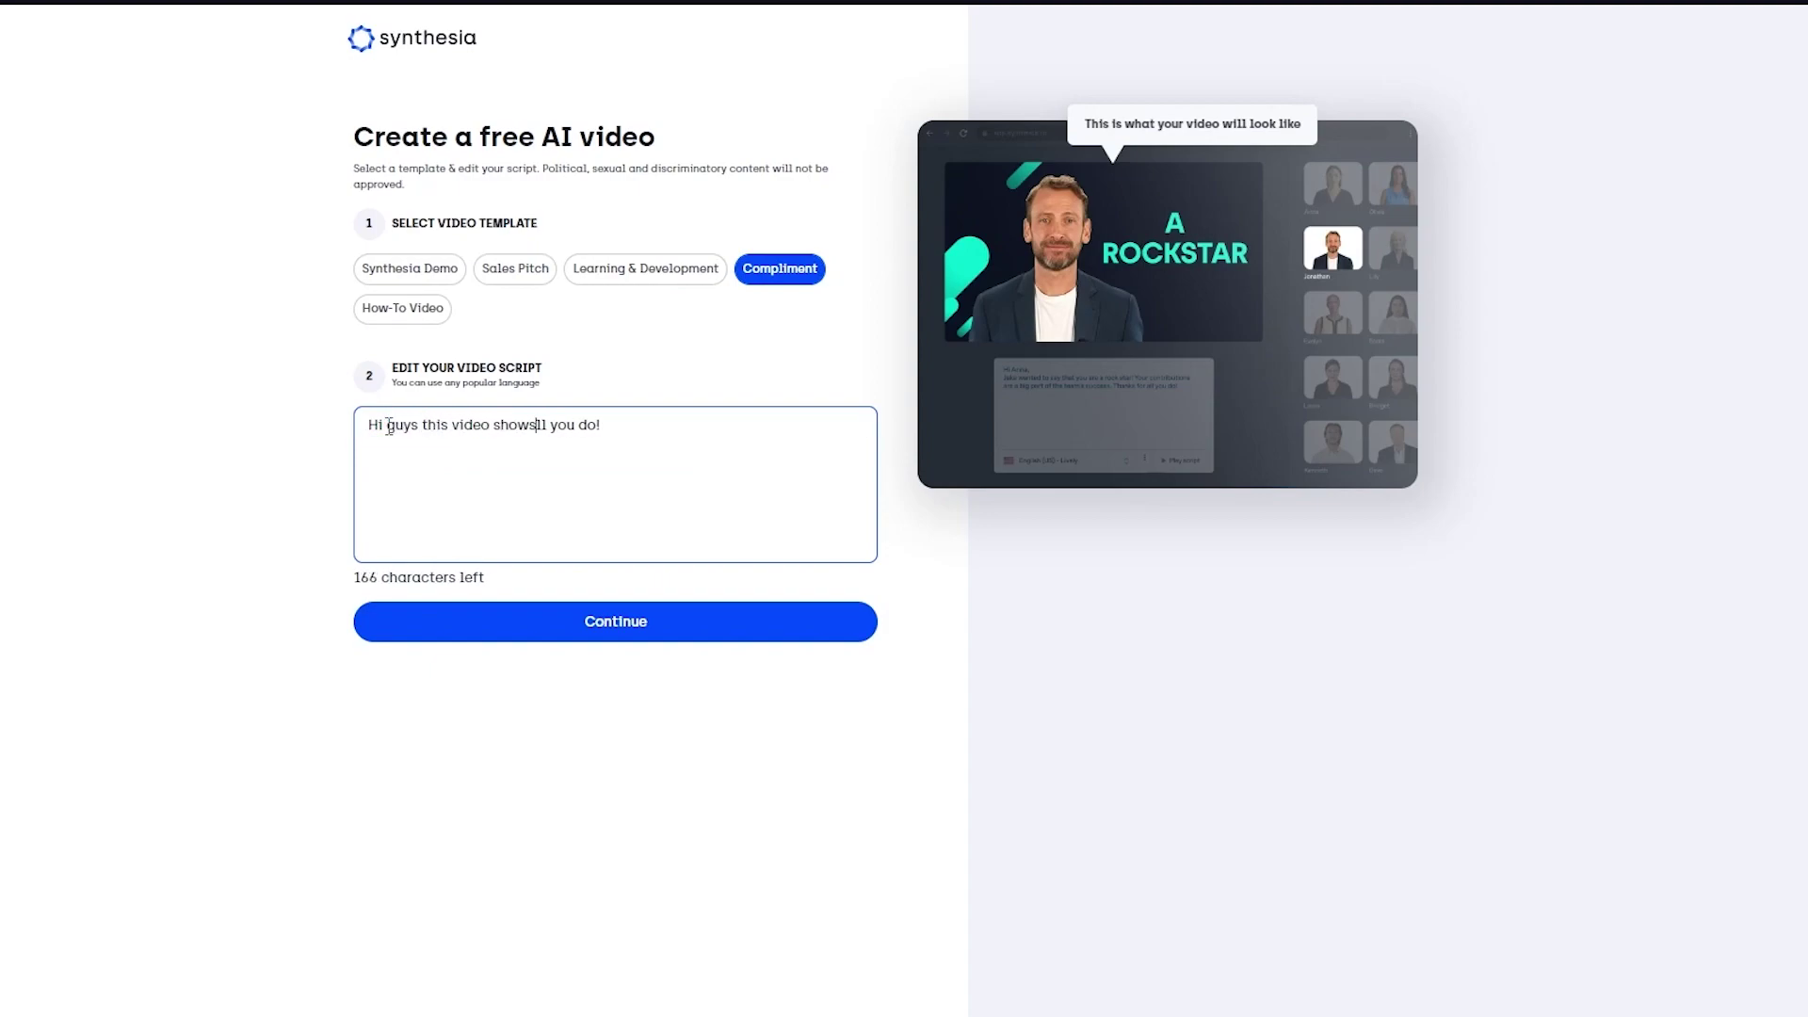
text( that you guys)
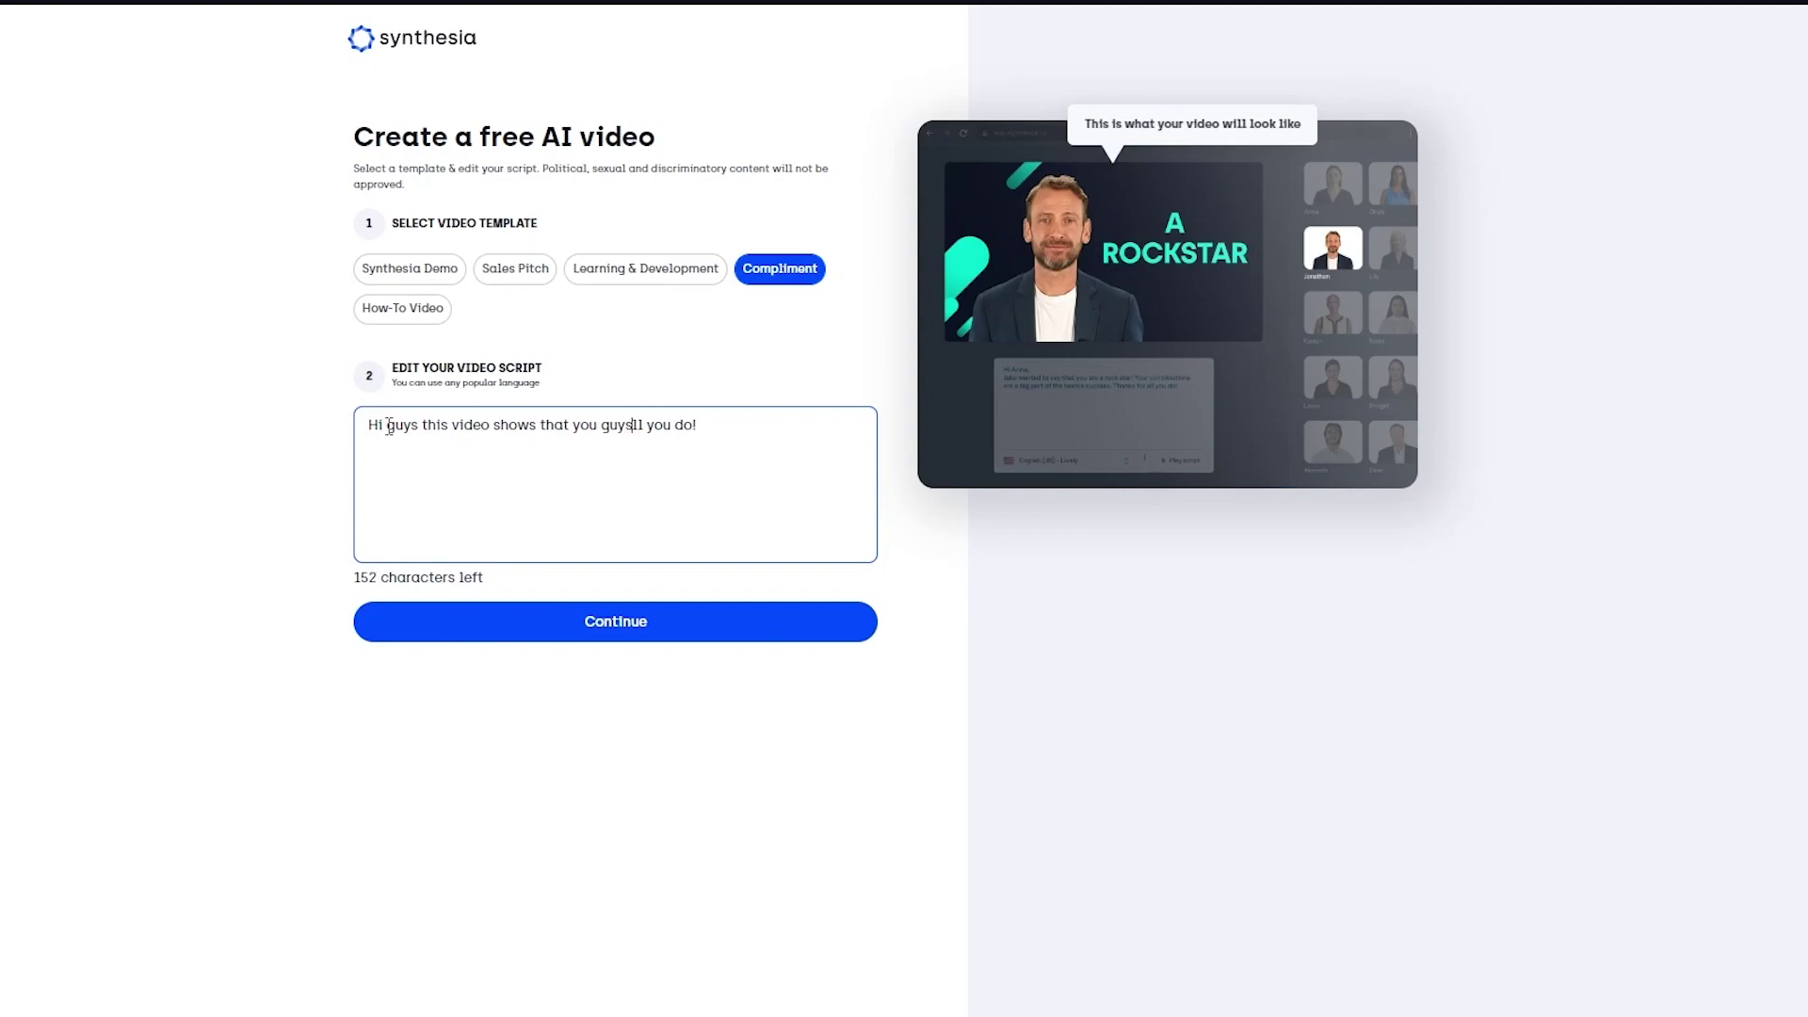
text( can do any )
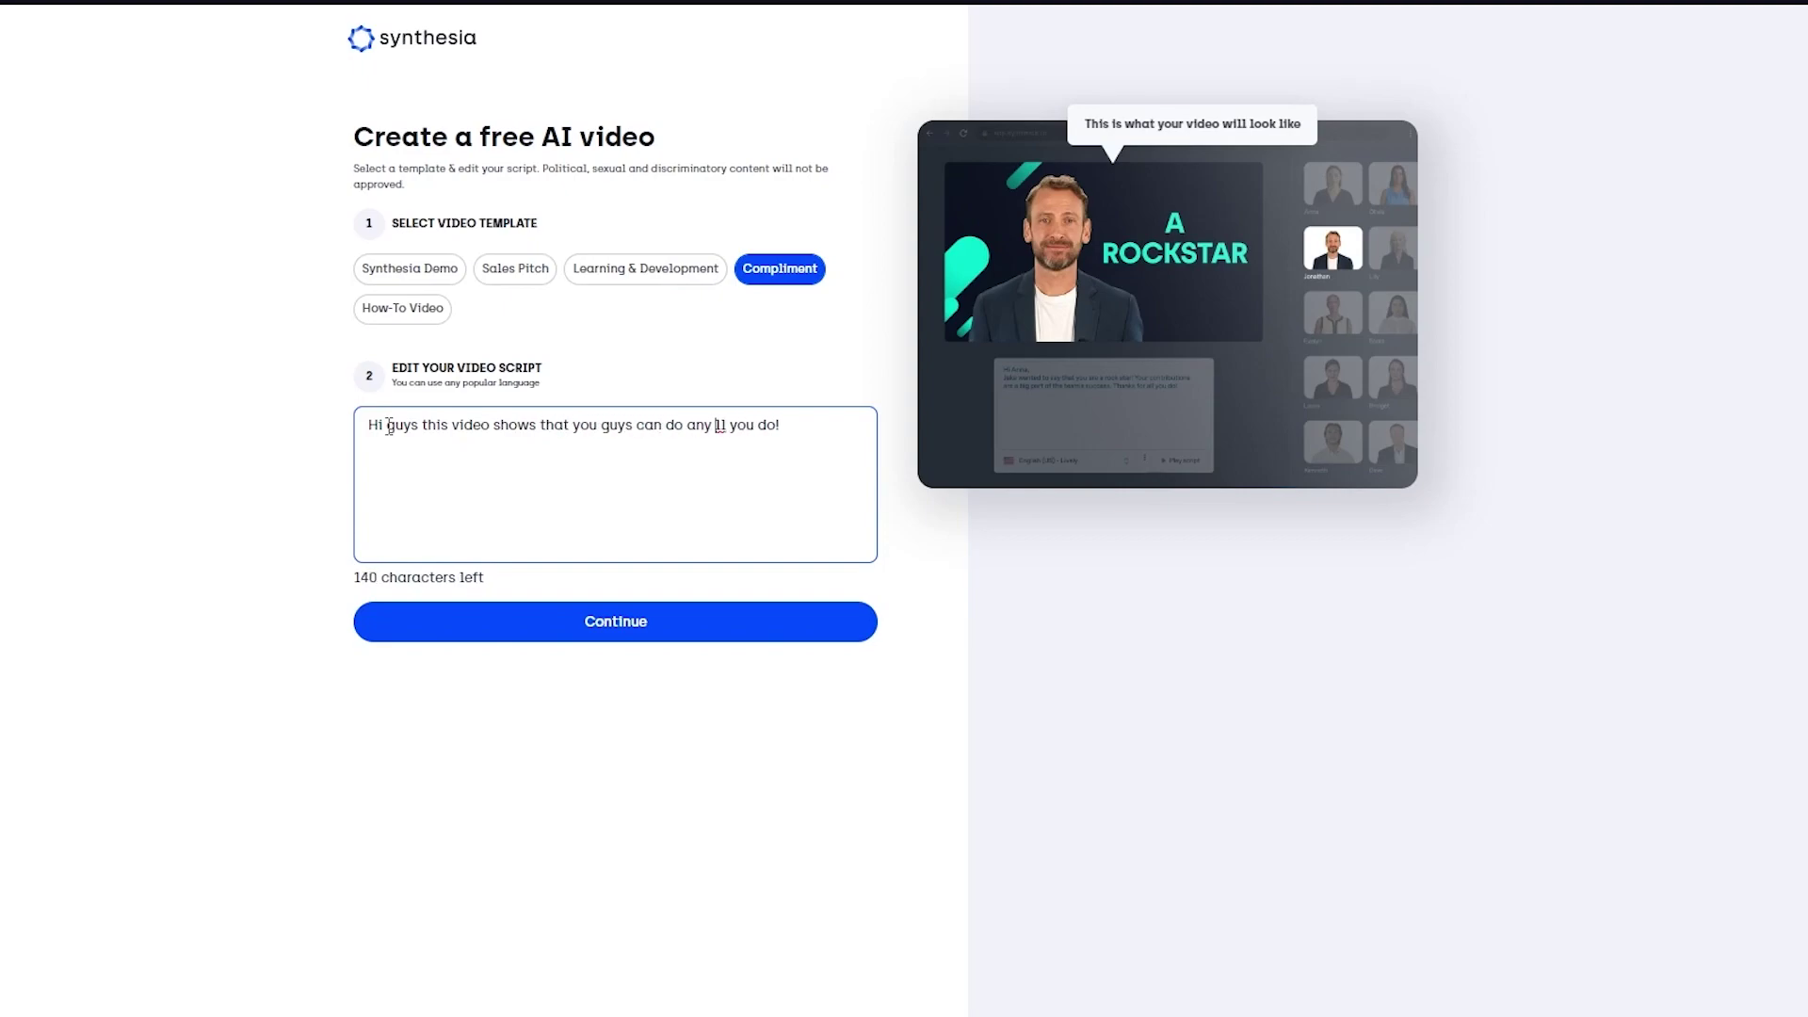
text(thing using syn)
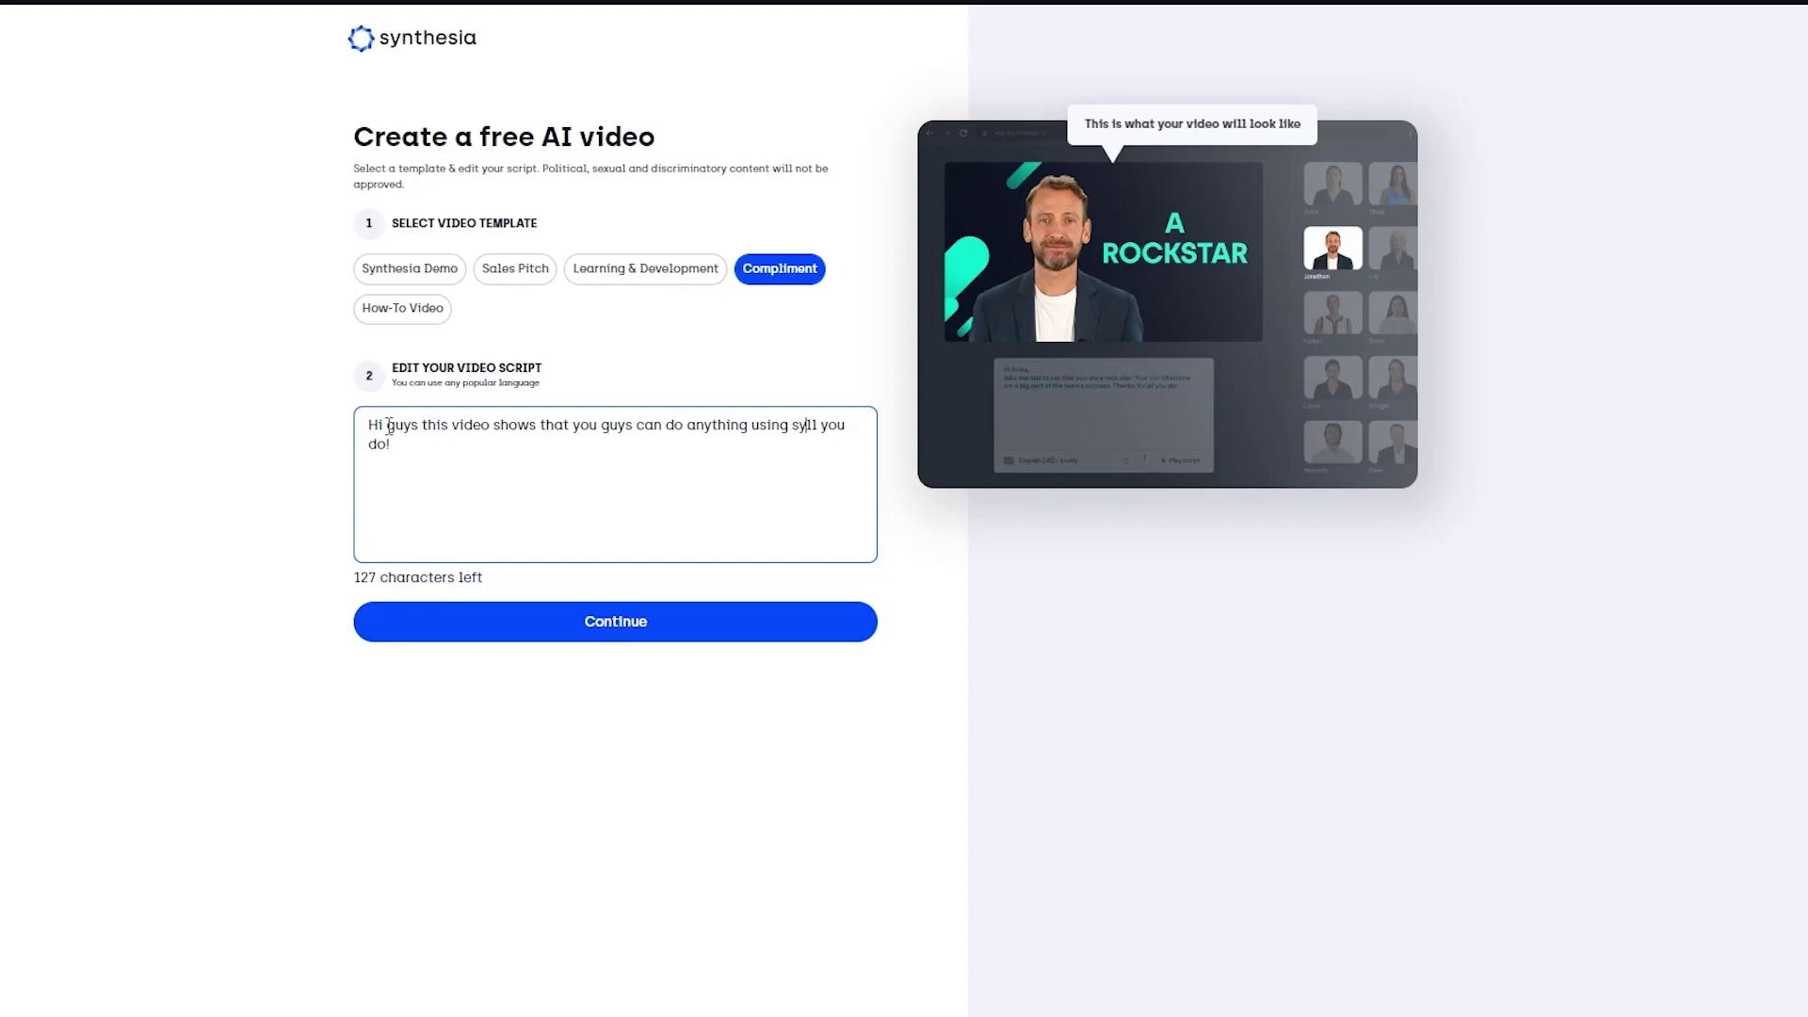
text(thesia dot i)
text(o its tota)
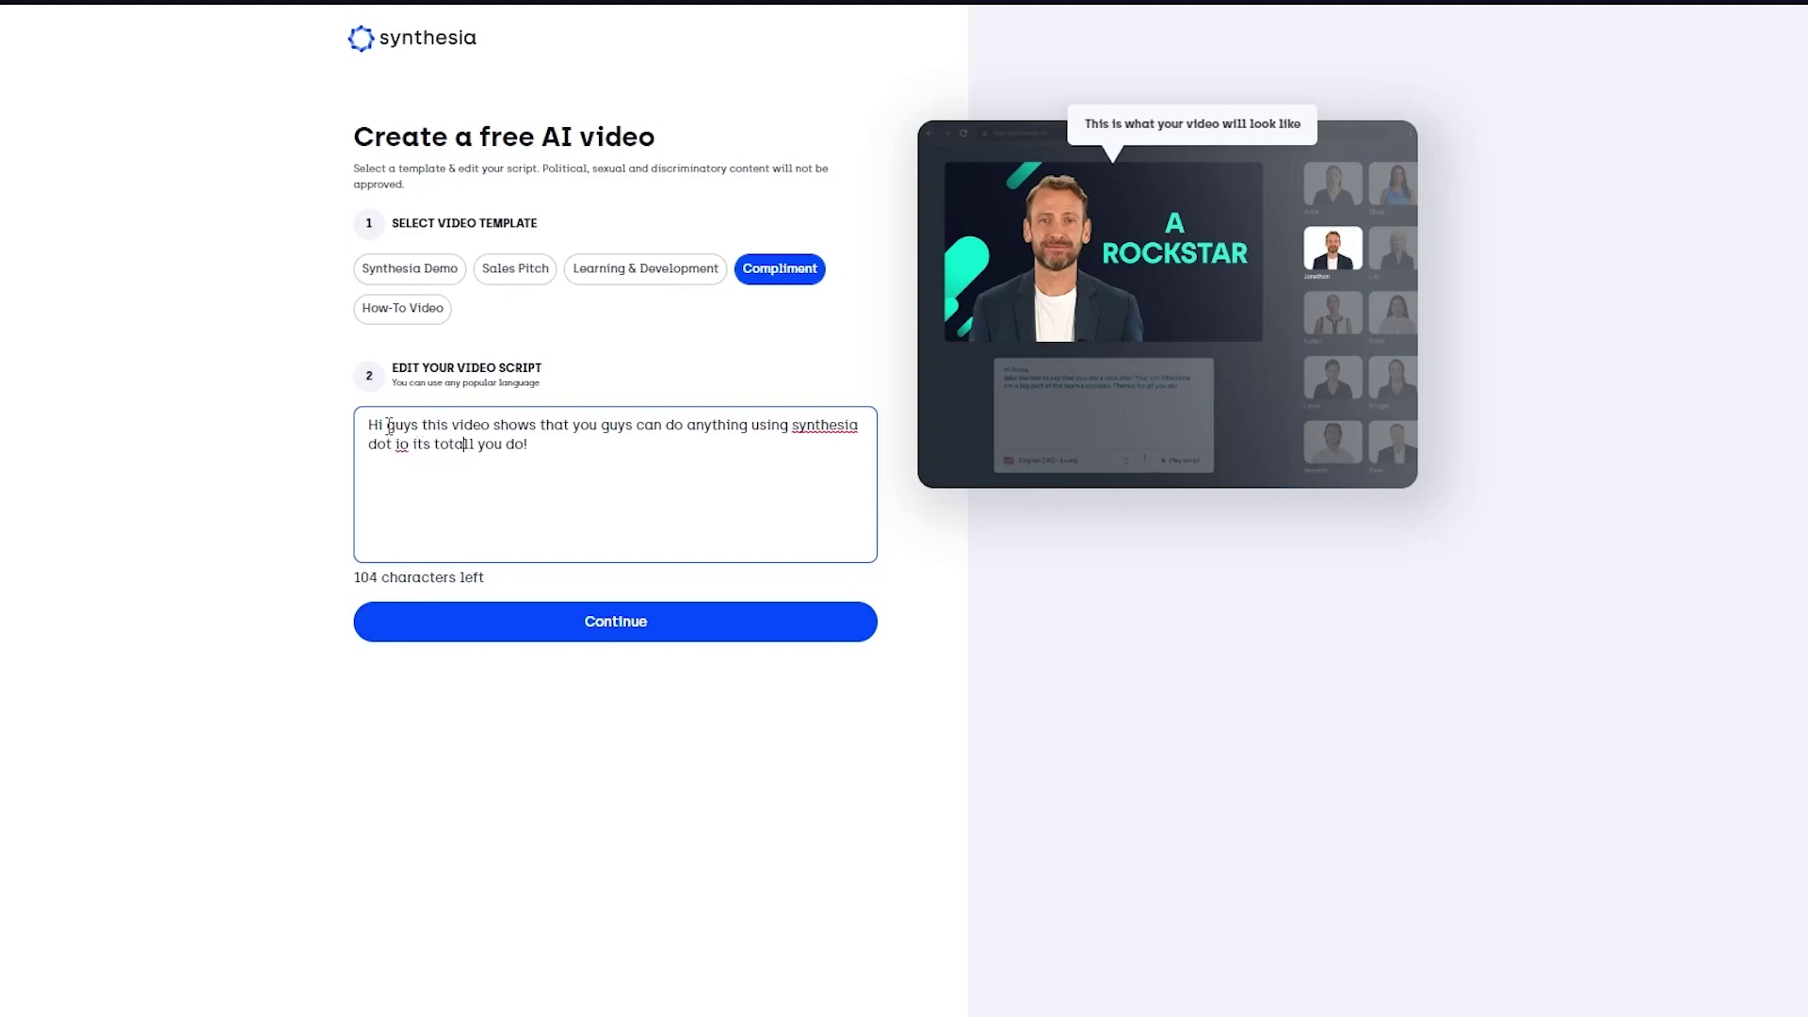
text(lly useful)
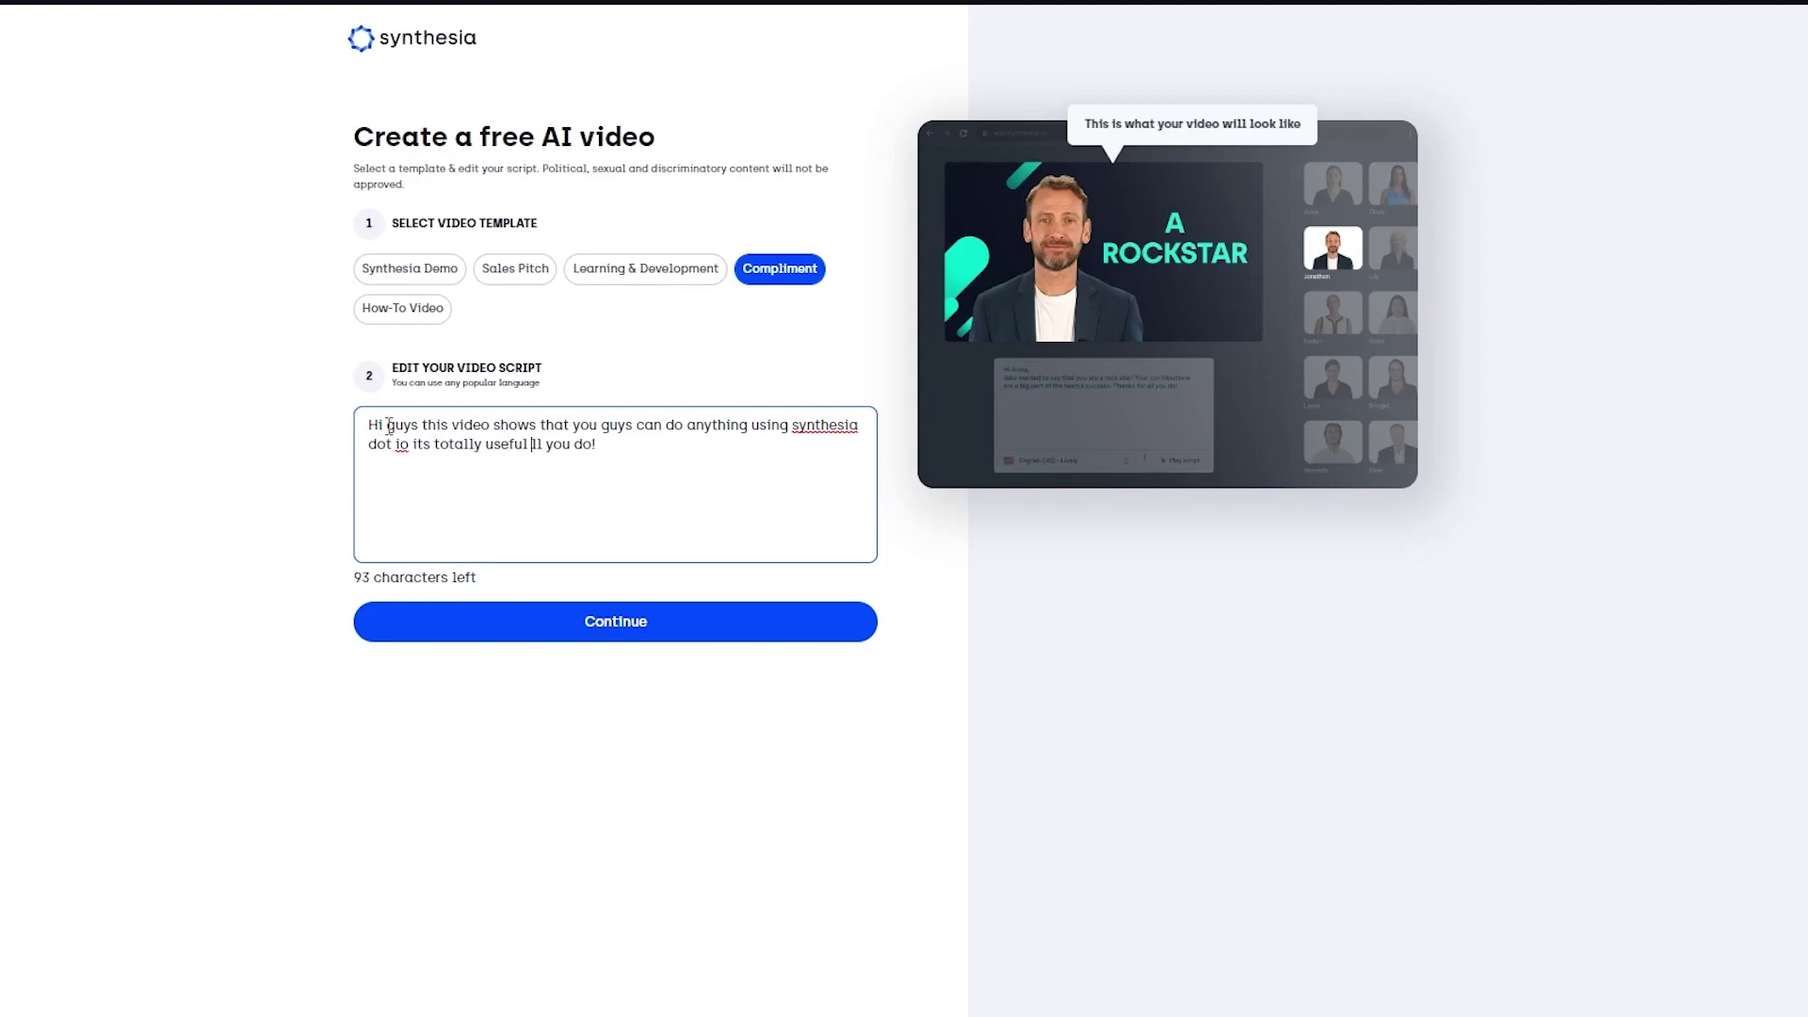
text( adn great wi)
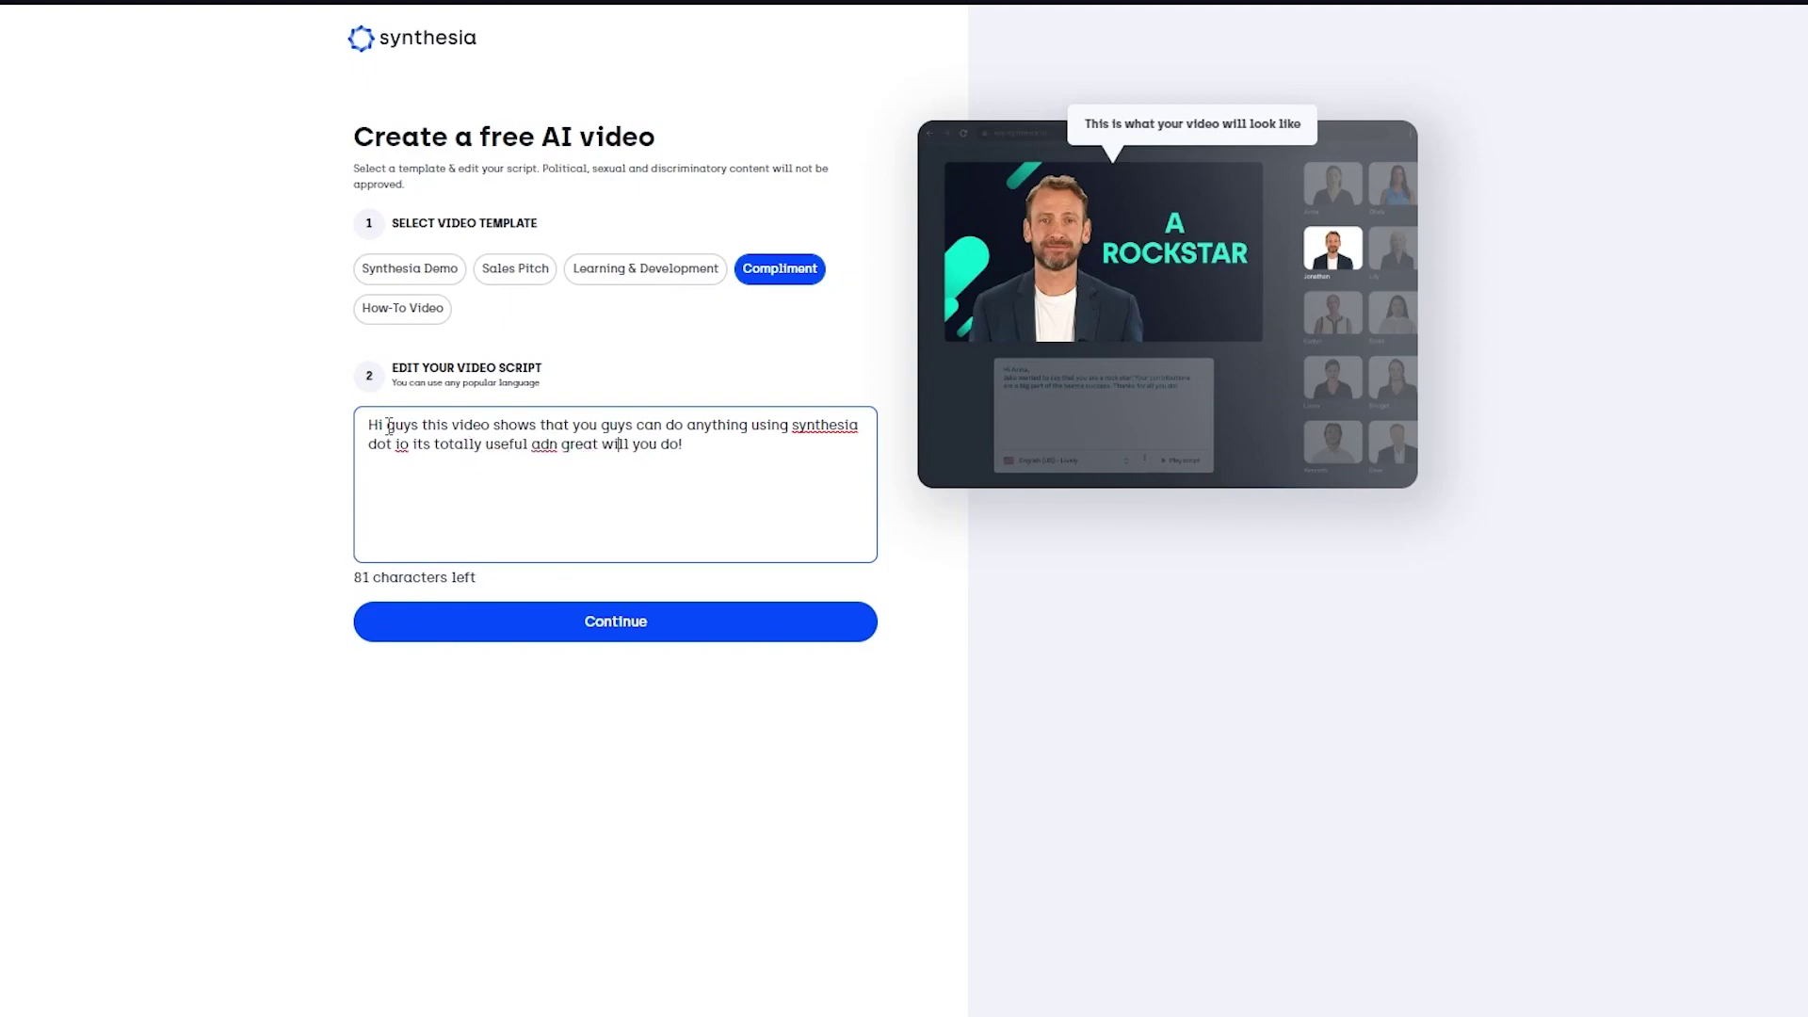
text(th tons)
text(of fea)
text(tures.)
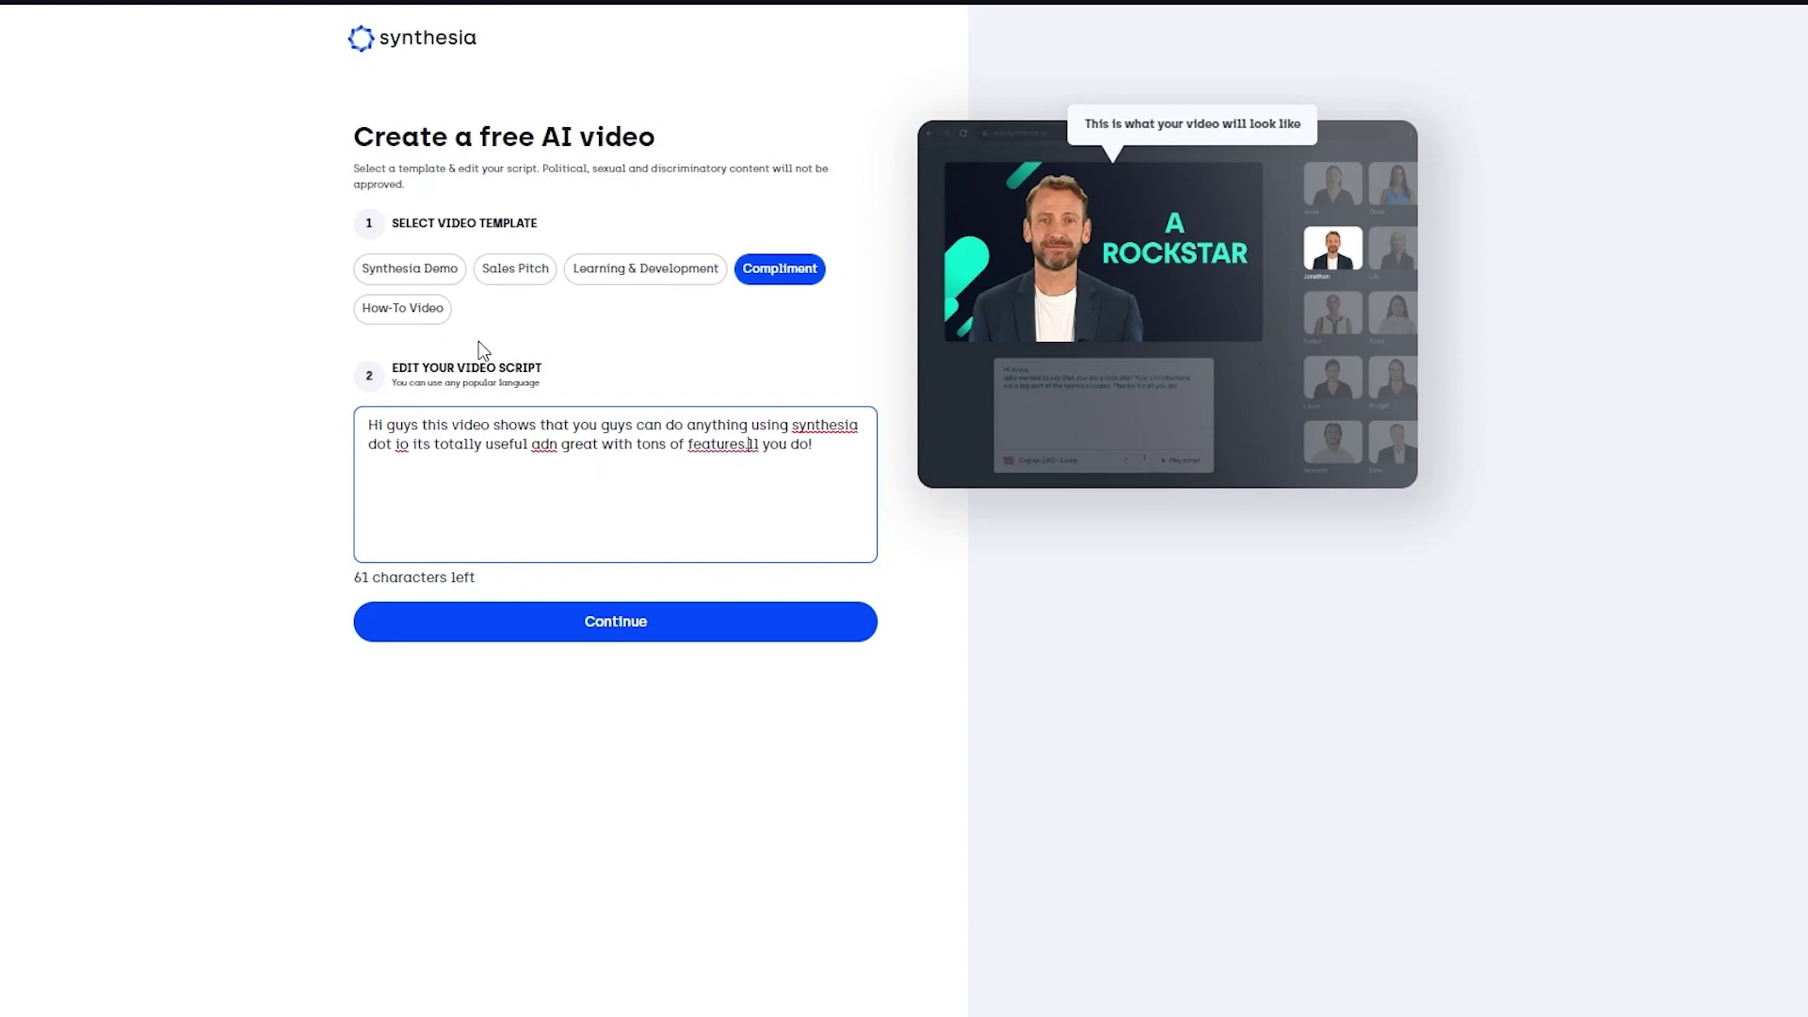
drag(814, 447, 763, 455)
key(BackSpace)
Correct 'adn' to 'and' and apply the suggested spelling for 'synthesia'.
right_click(547, 447)
click(568, 467)
right_click(842, 433)
click(874, 456)
Continue to the email form, autofill the saved email address, and request the free video.
click(609, 635)
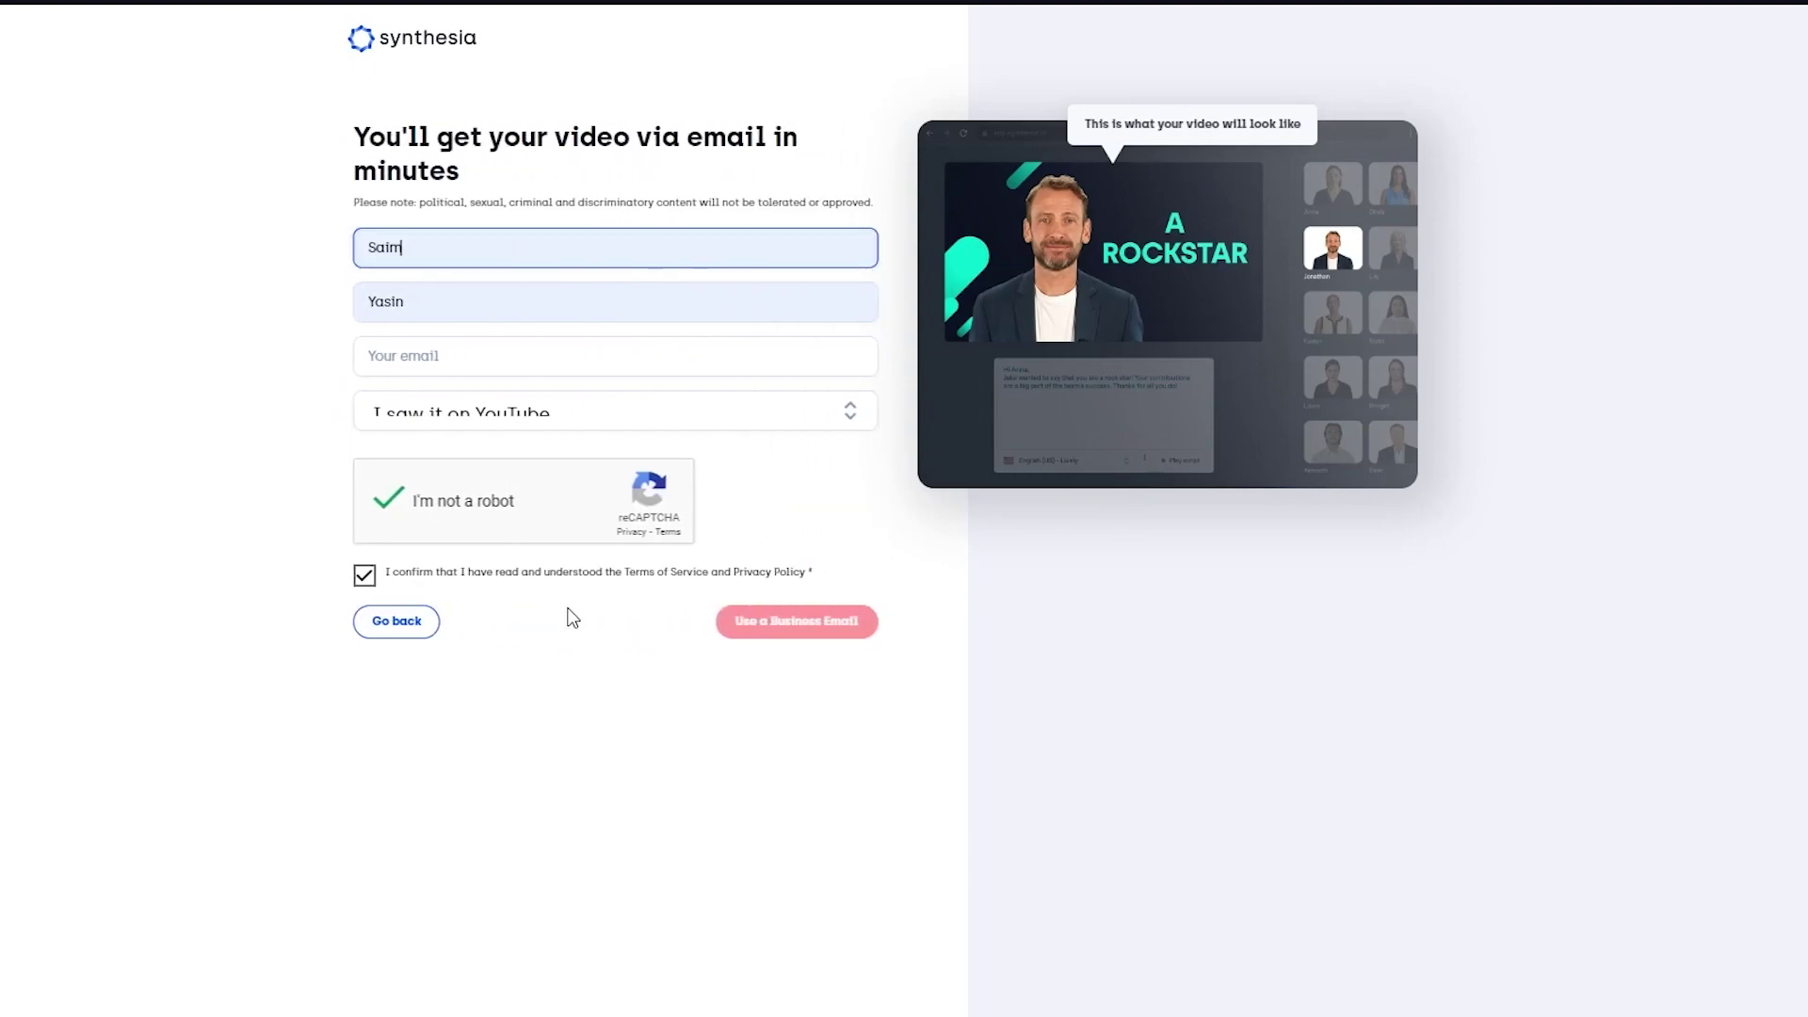
click(513, 357)
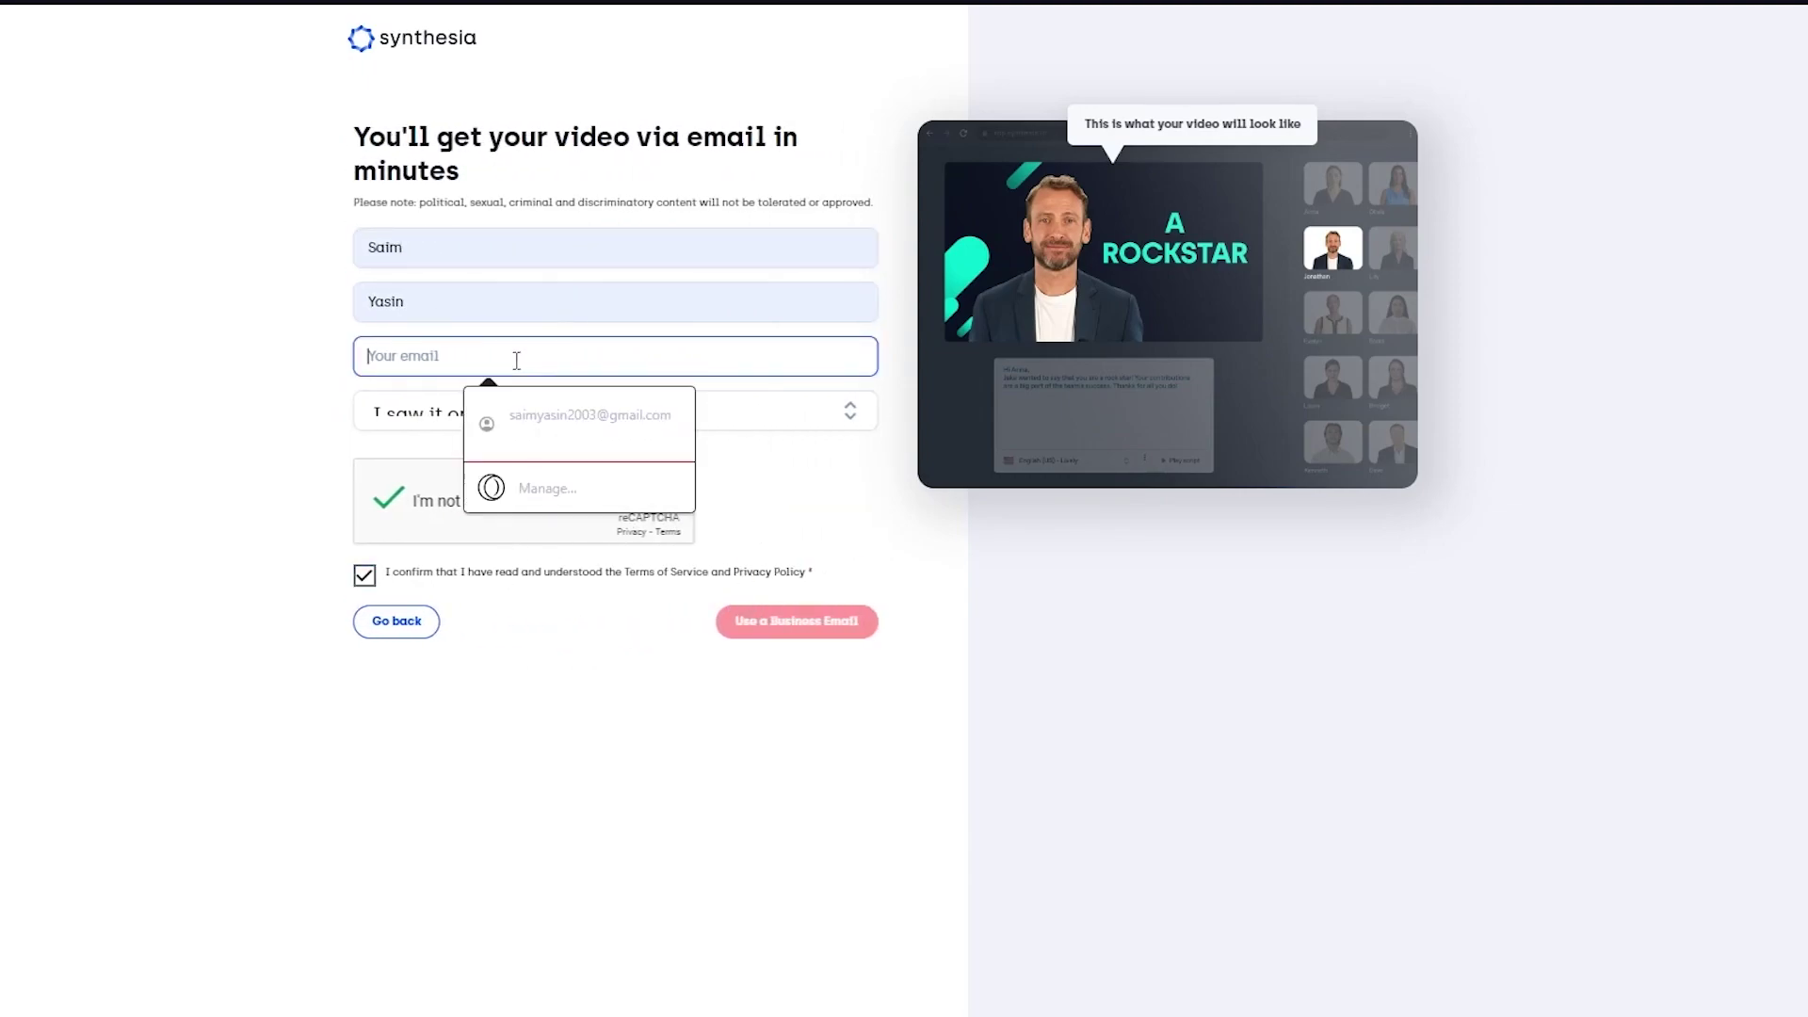
click(535, 417)
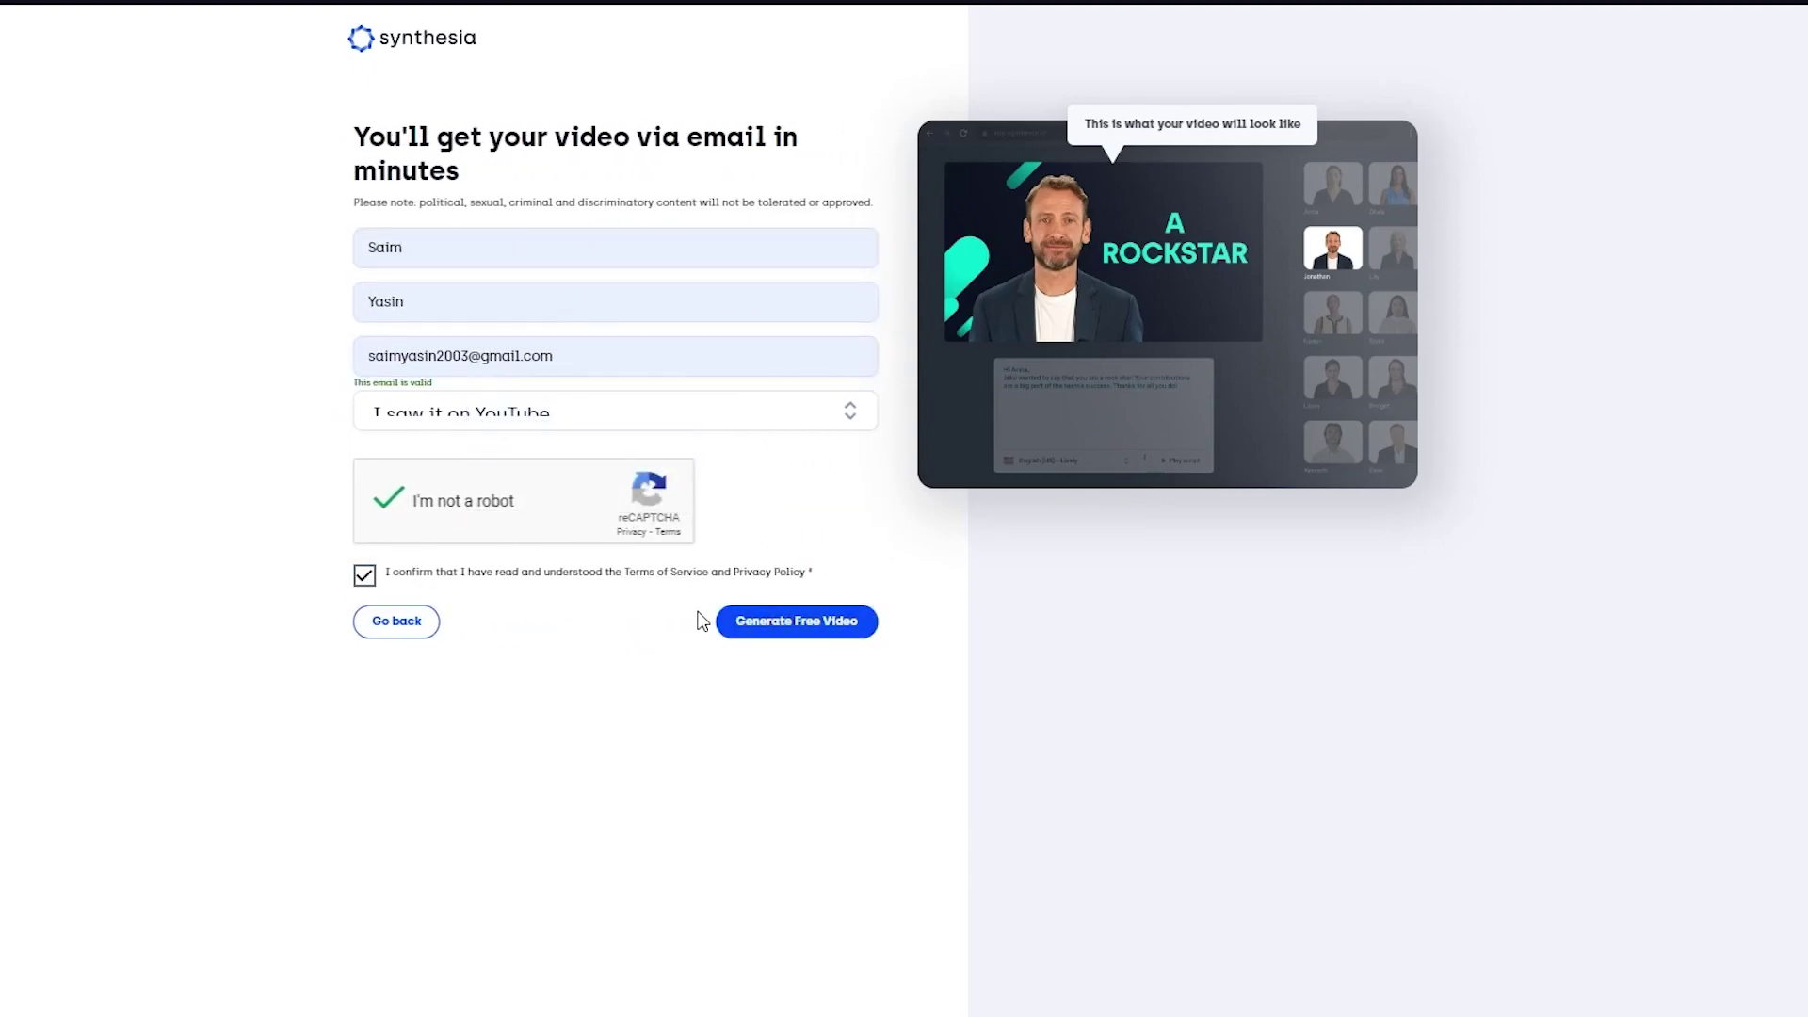
click(745, 626)
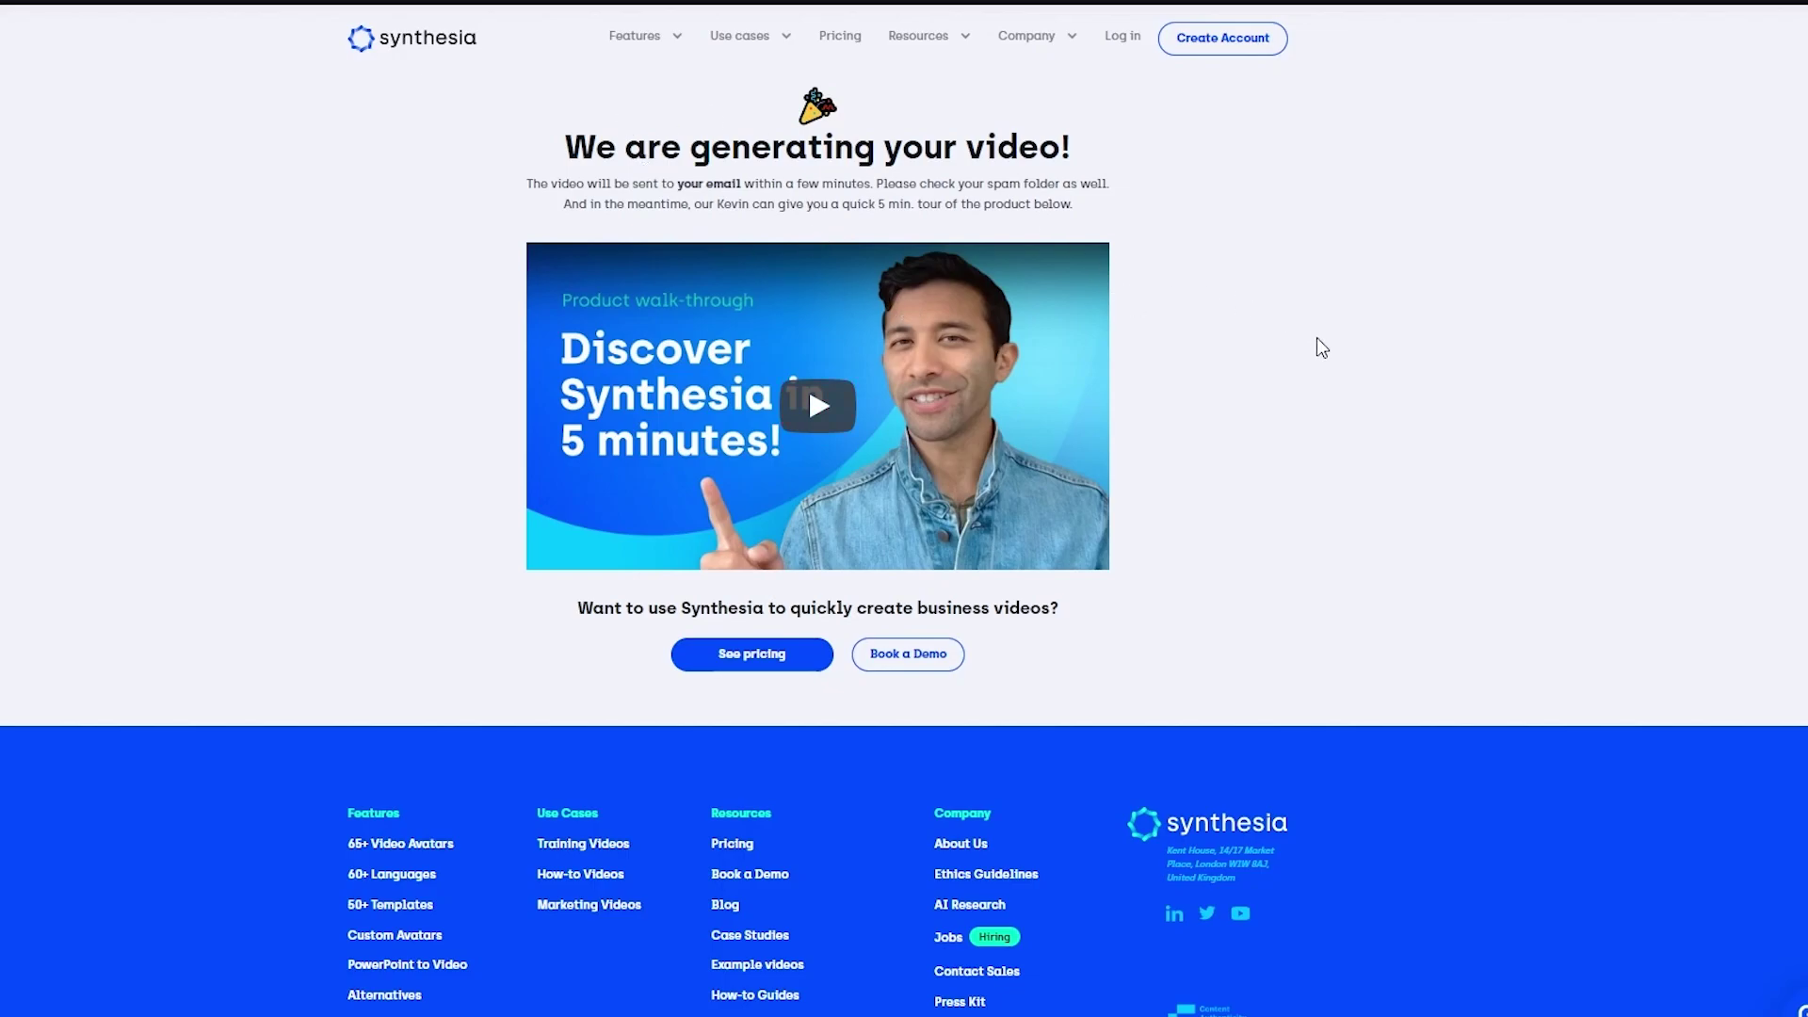
scroll(1316, 348, down, 2)
scroll(1316, 347, up, 2)
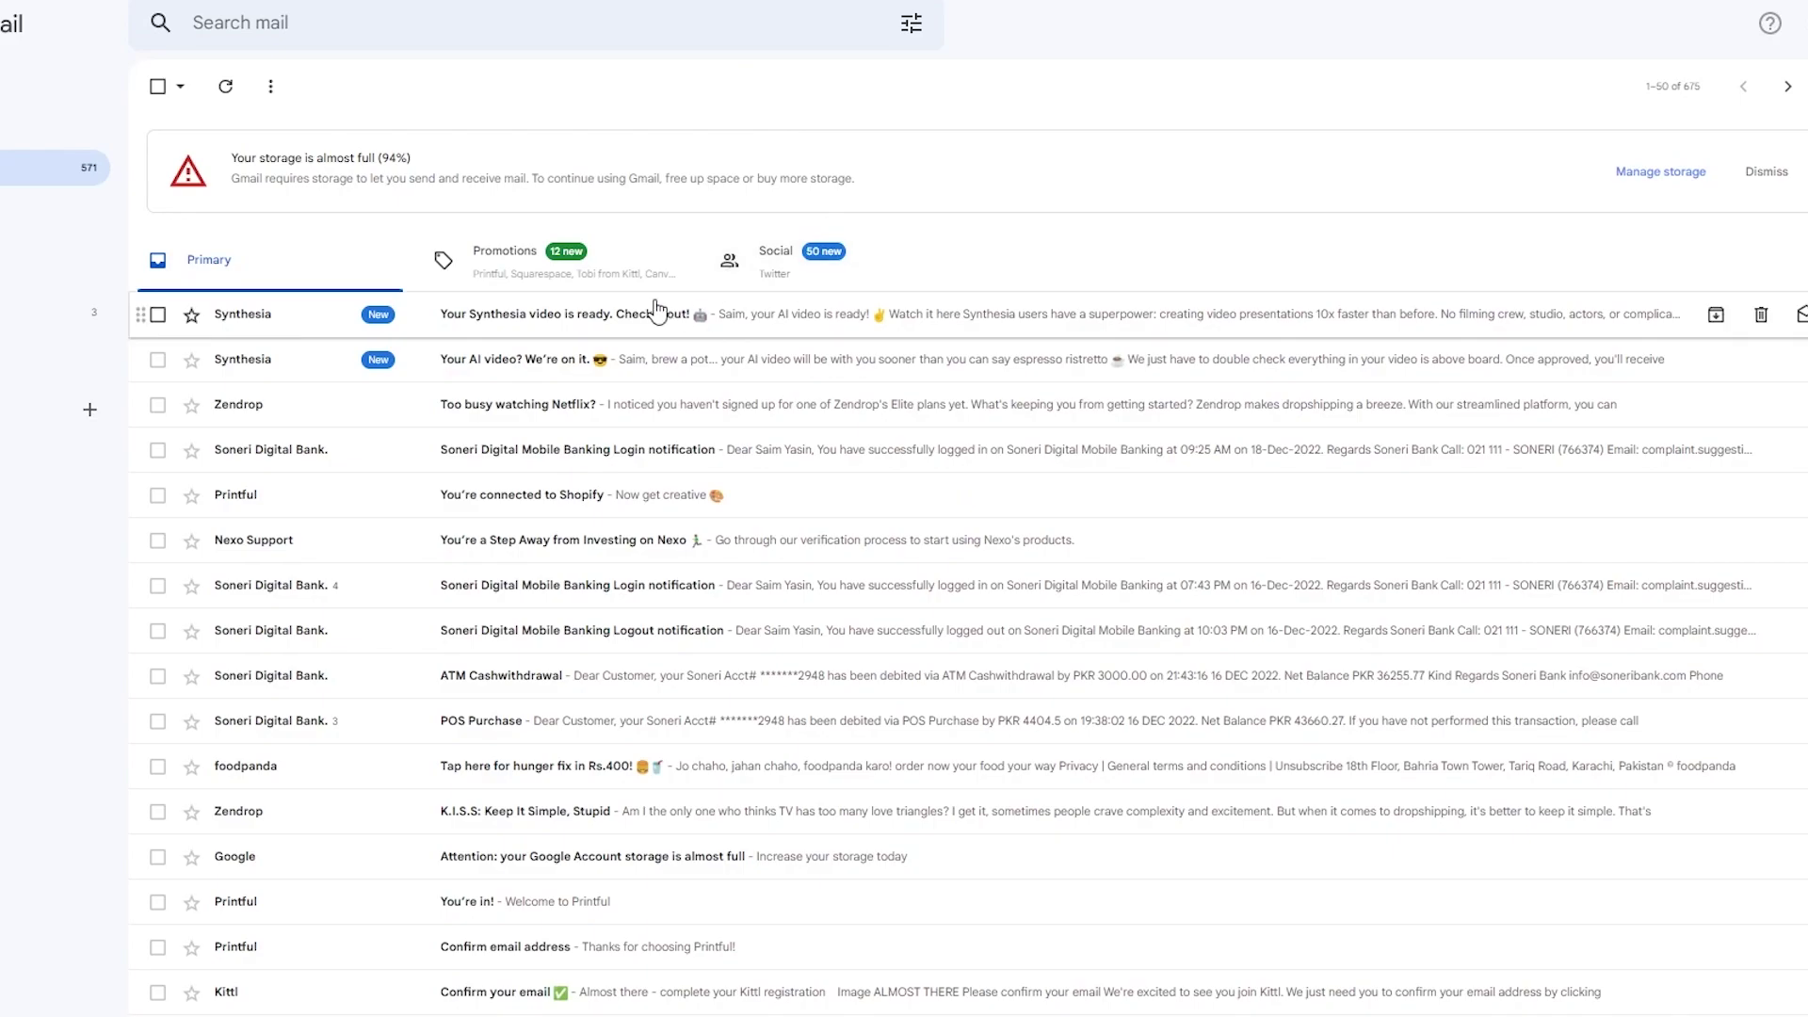
Open the 'Your Synthesia video is ready' email and follow its 'Watch it here' link.
click(658, 316)
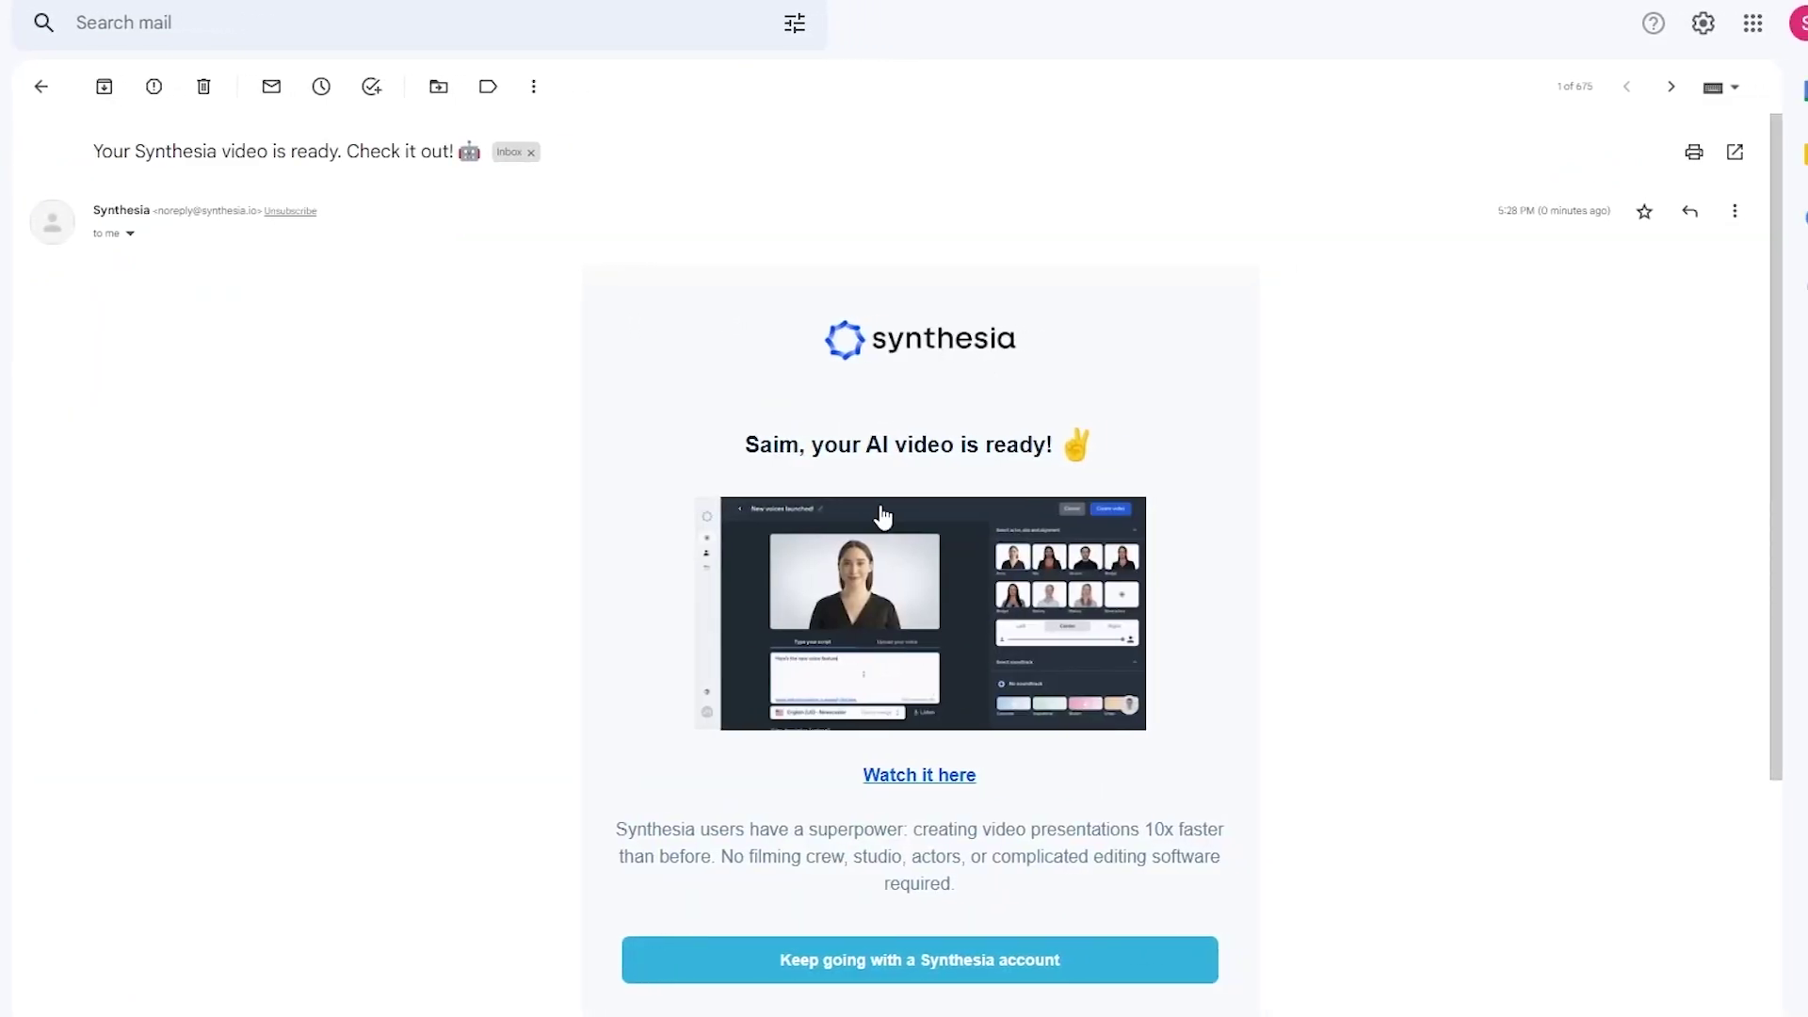
click(974, 774)
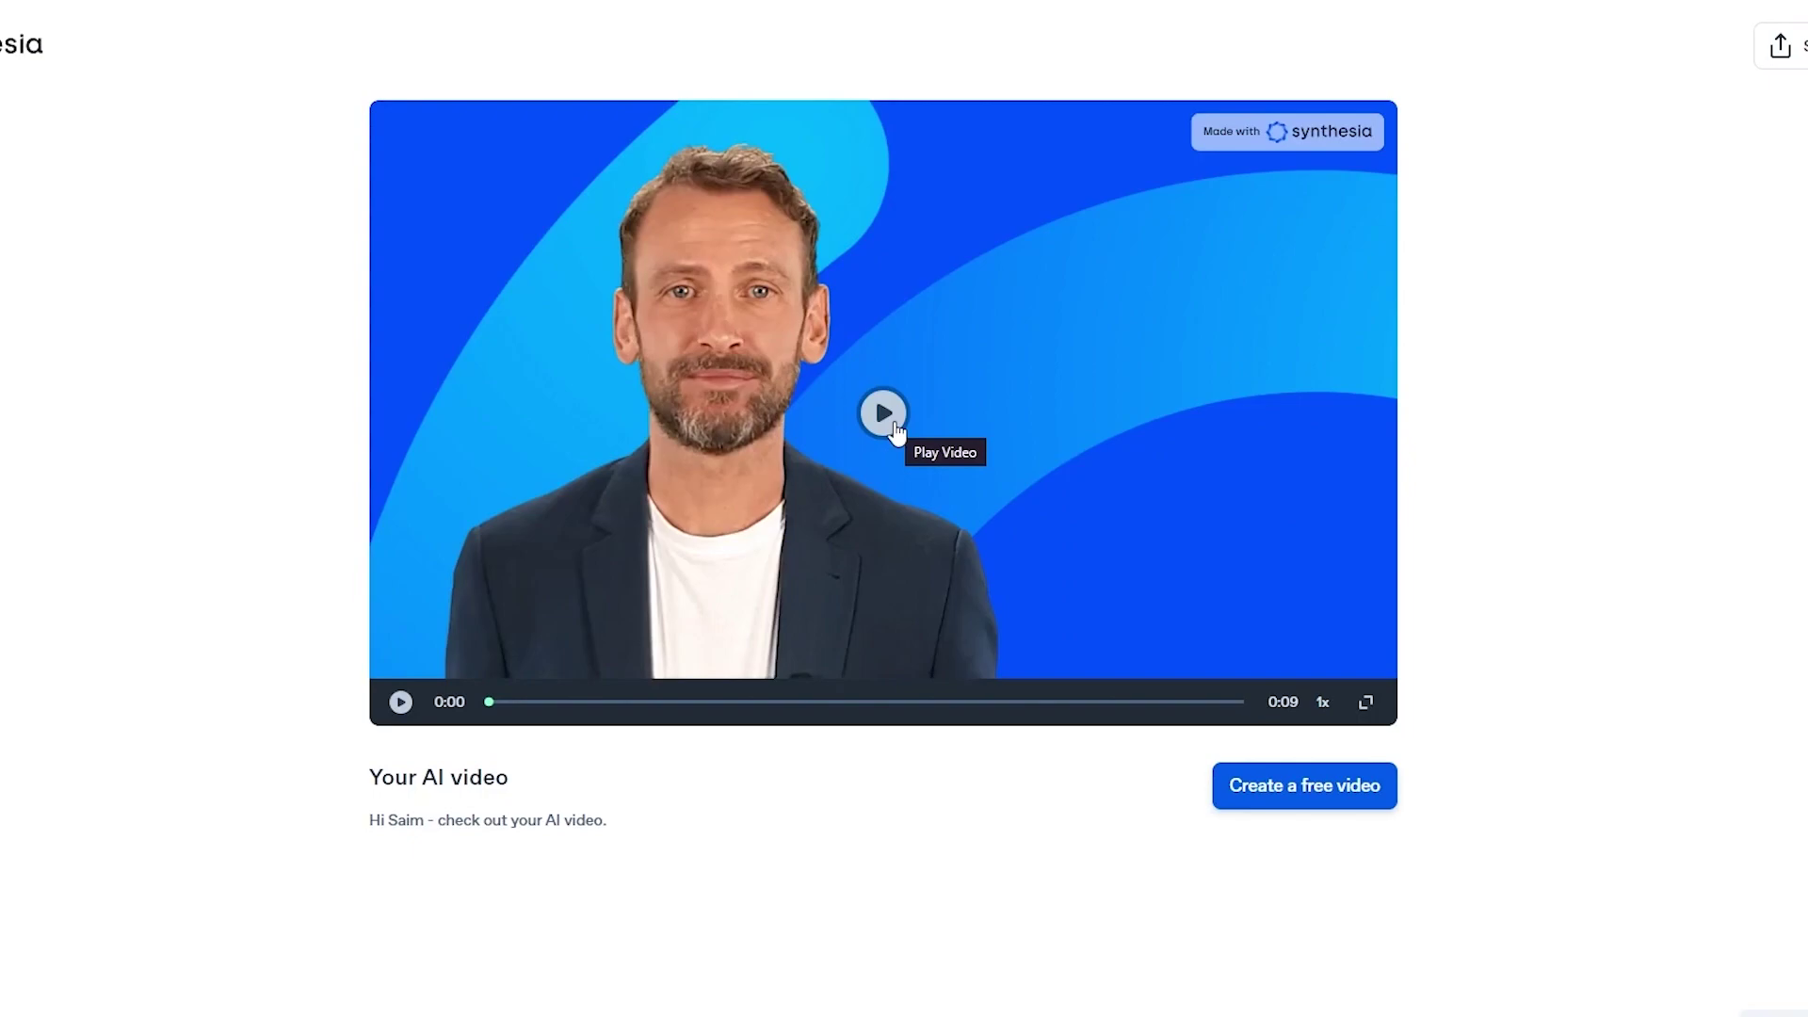
Play the 9-second AI avatar video through to its trophy scene, then replay it.
click(887, 419)
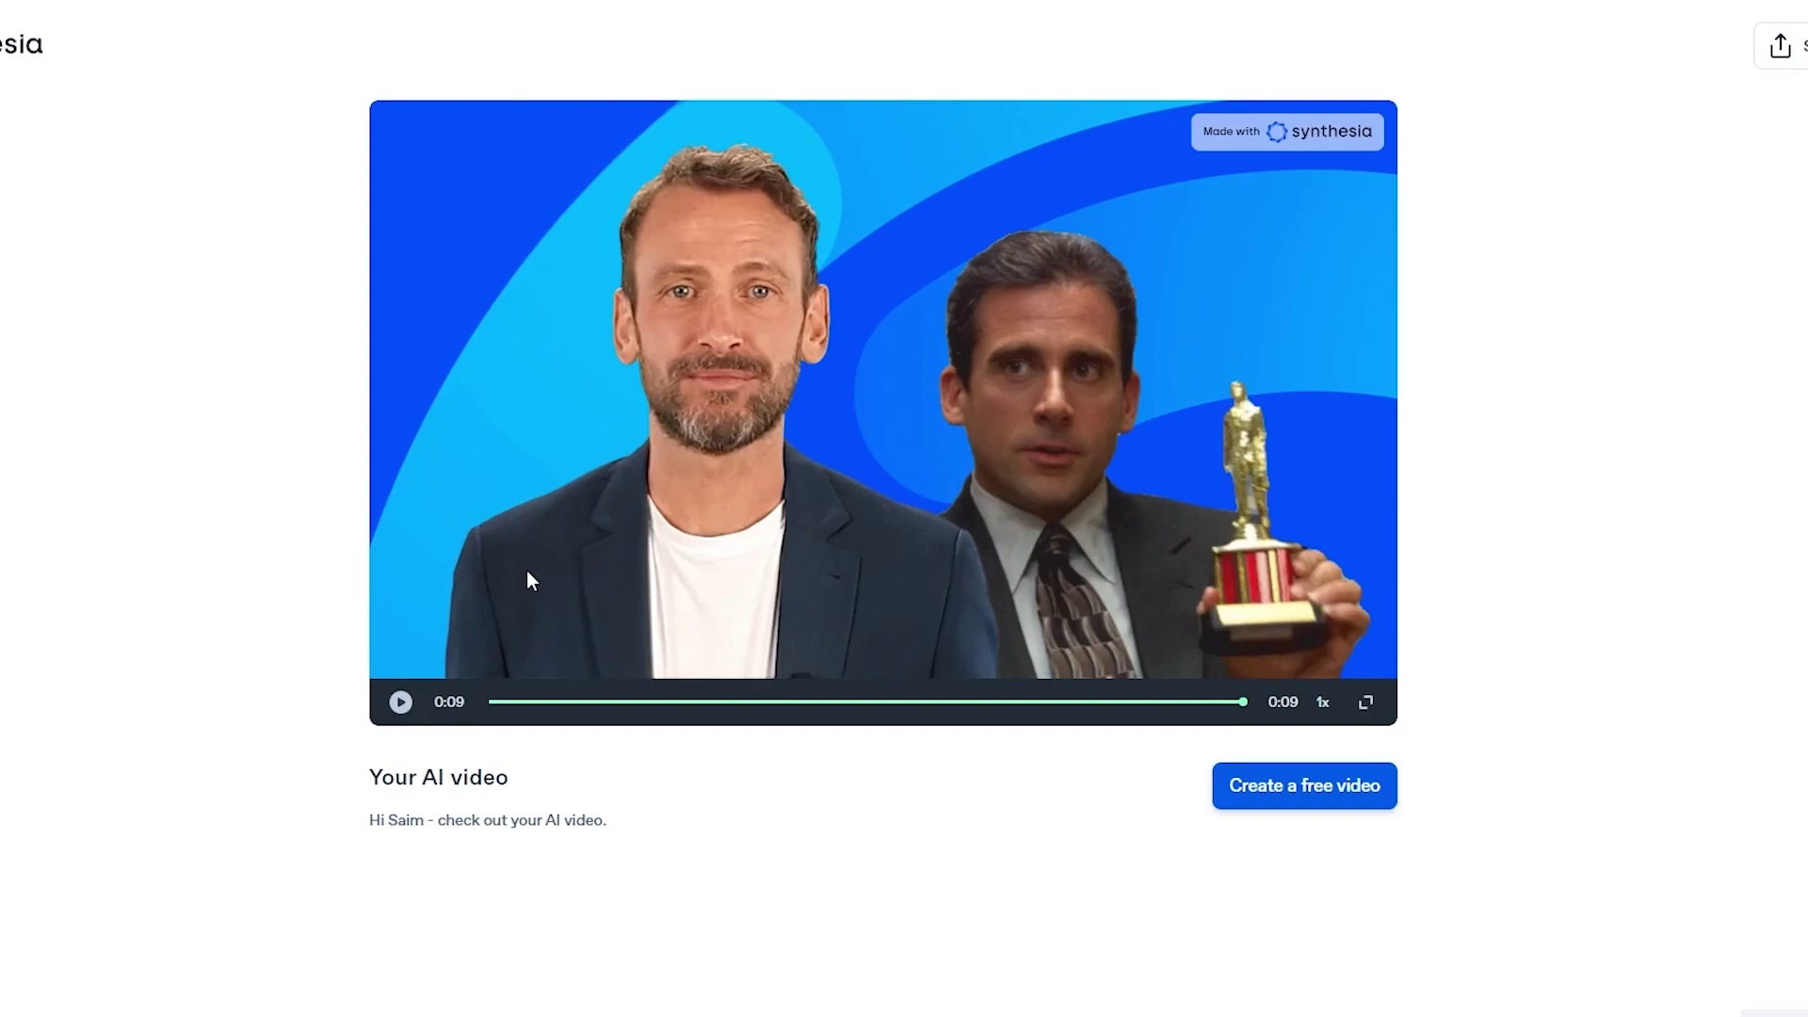
click(401, 702)
Review the video's Facebook, Twitter, LinkedIn and embed sharing options, then dismiss the embed window.
click(1776, 47)
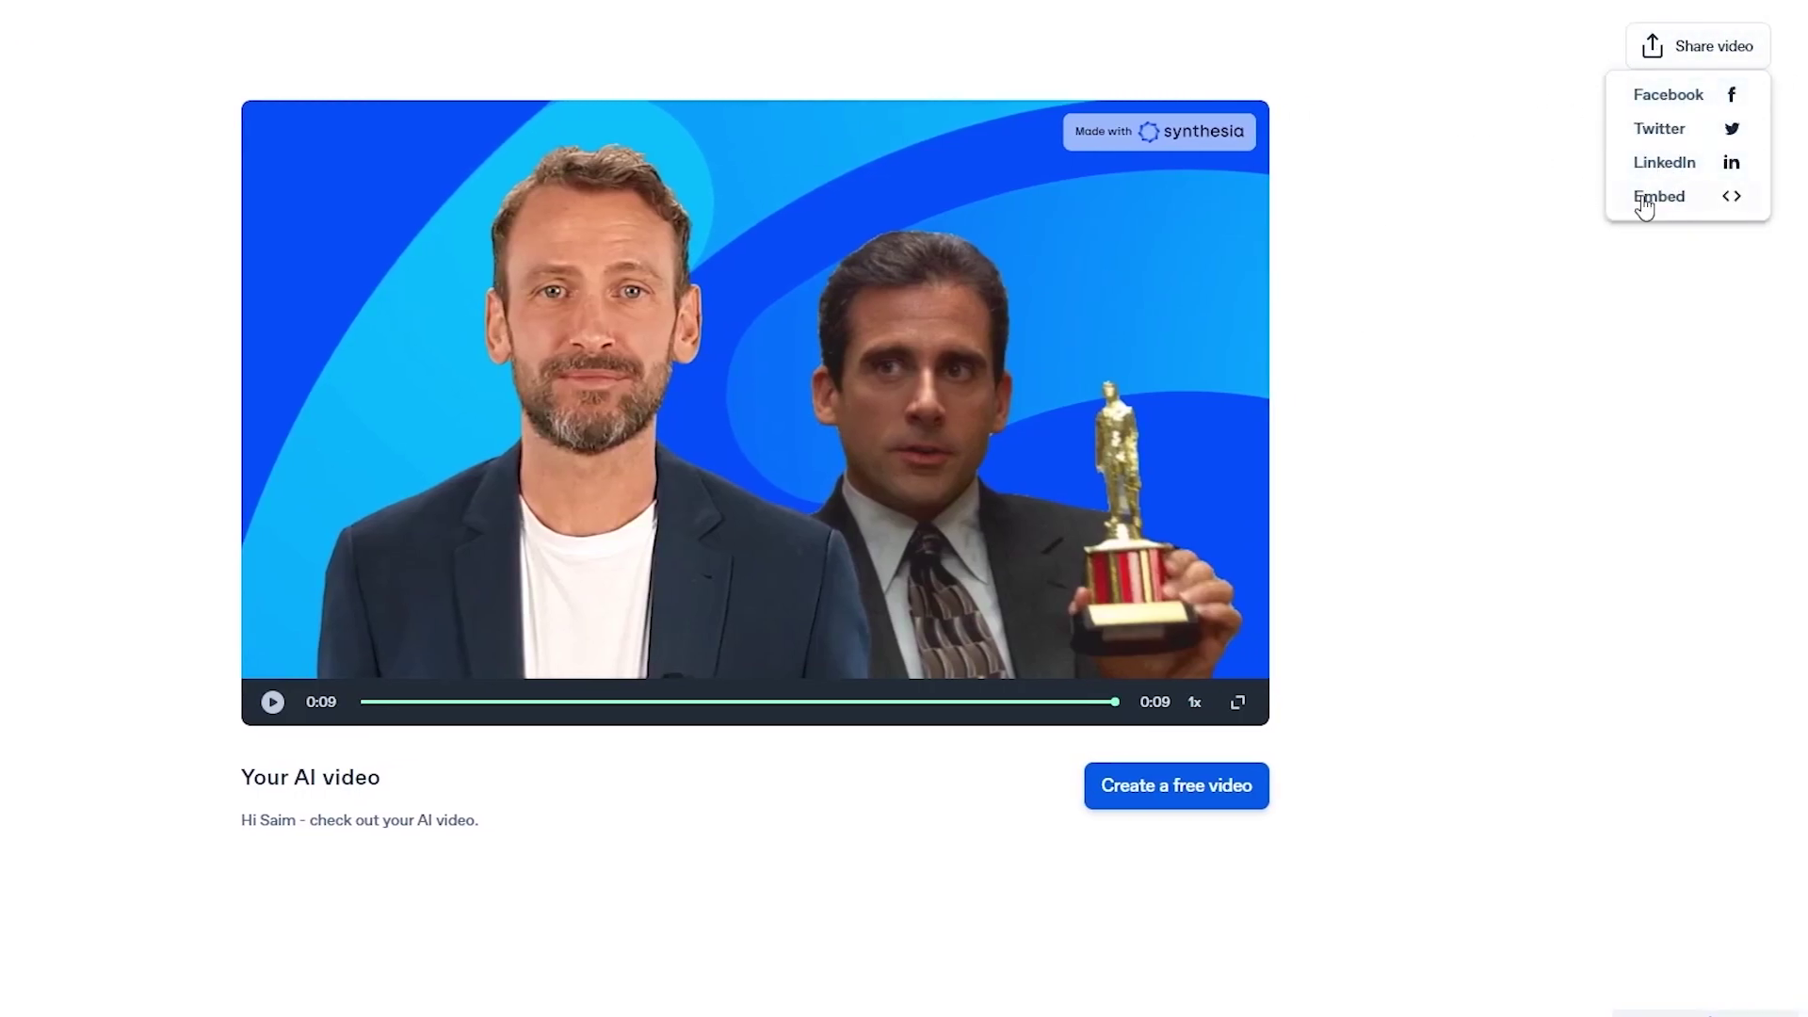
click(1656, 197)
click(1397, 164)
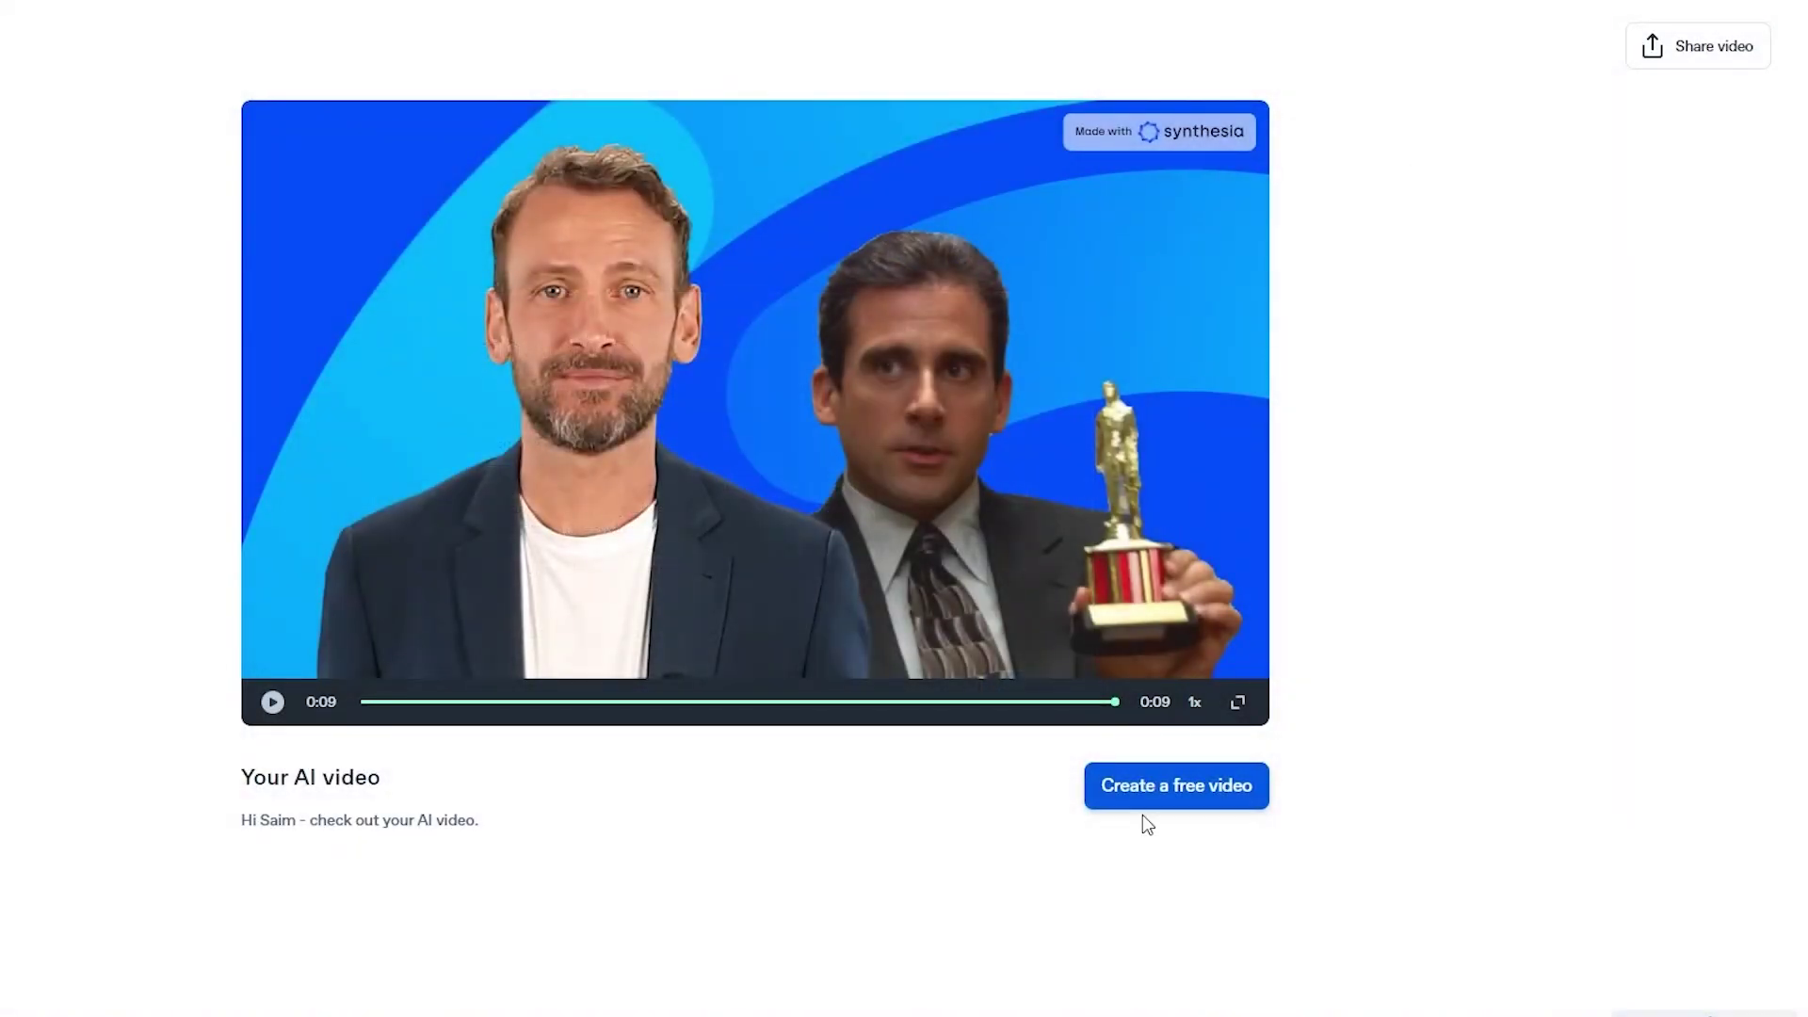